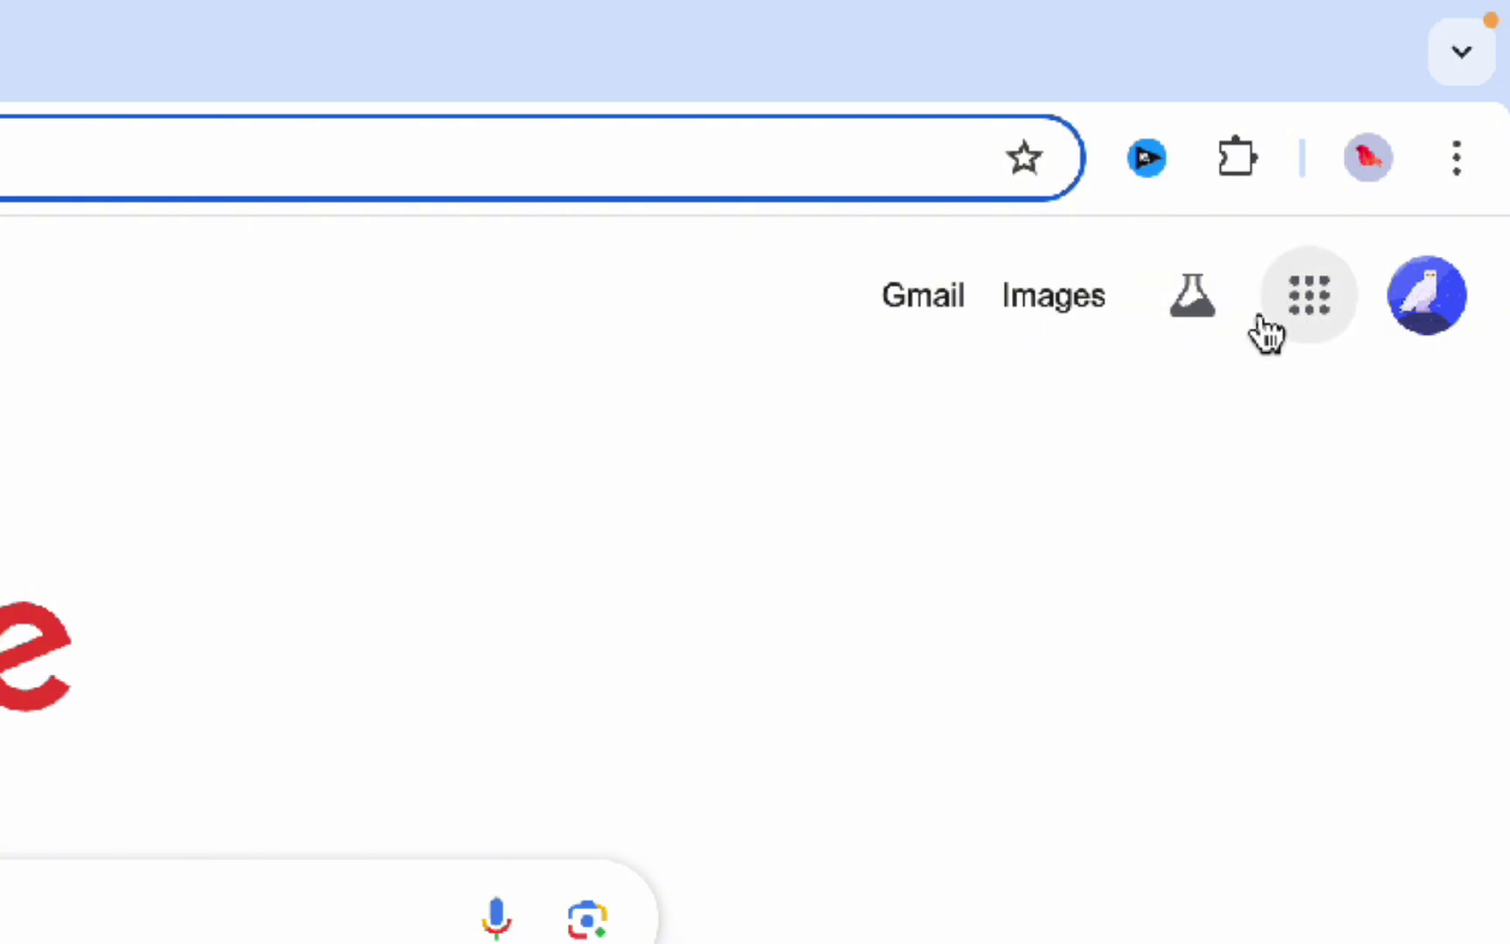
Step: Open the Google apps panel from the Google homepage and scroll down to Forms
click(1312, 301)
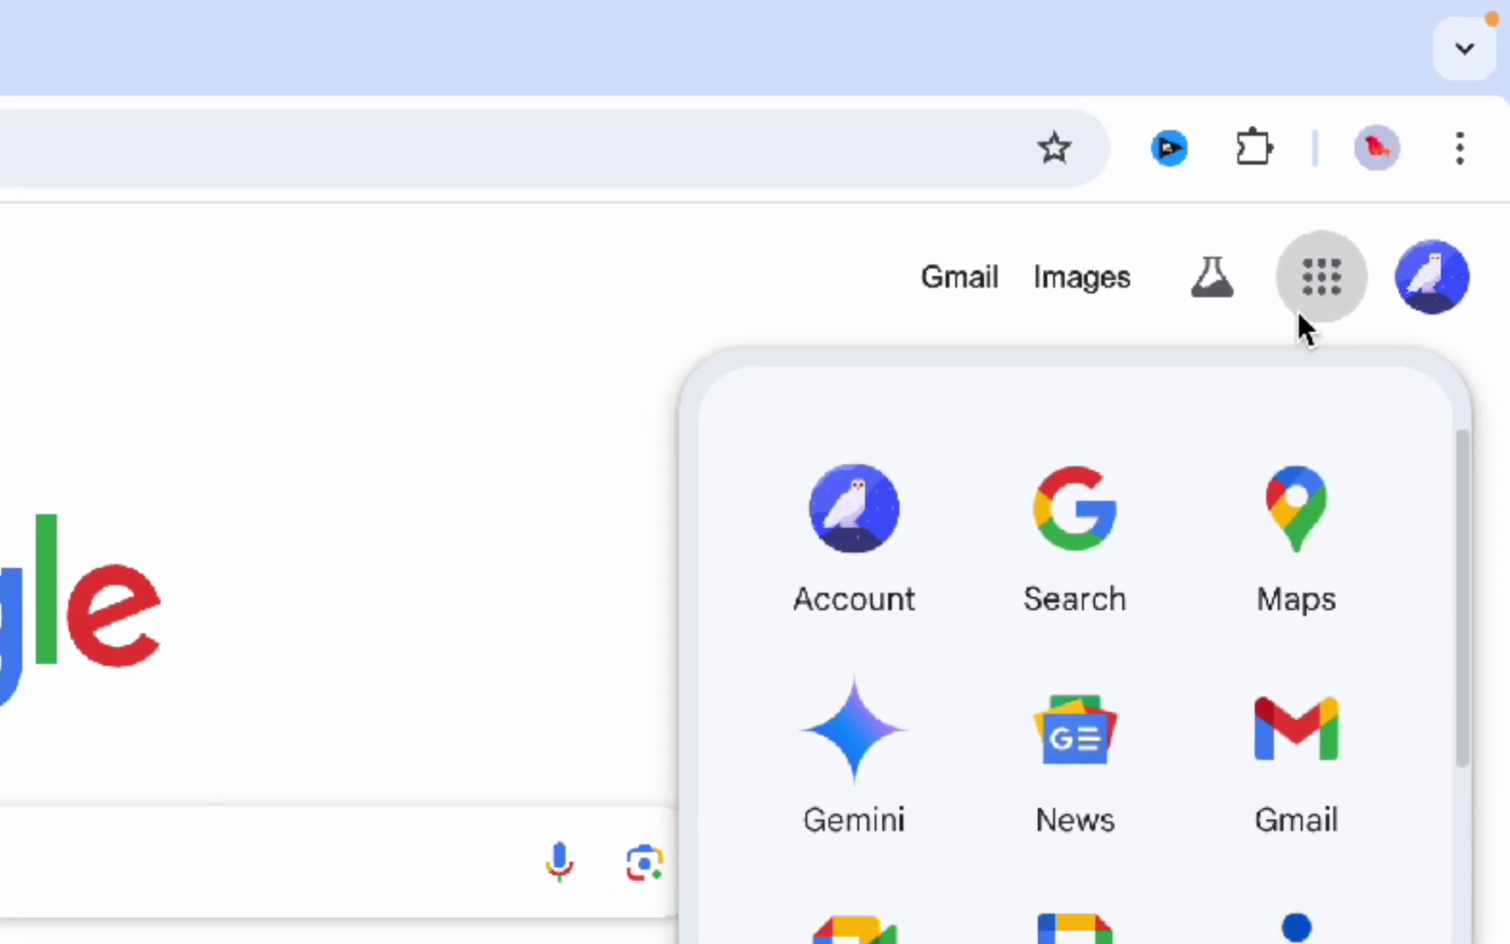
scroll(1188, 715, down, 2)
scroll(1220, 646, down, 3)
scroll(1244, 586, down, 3)
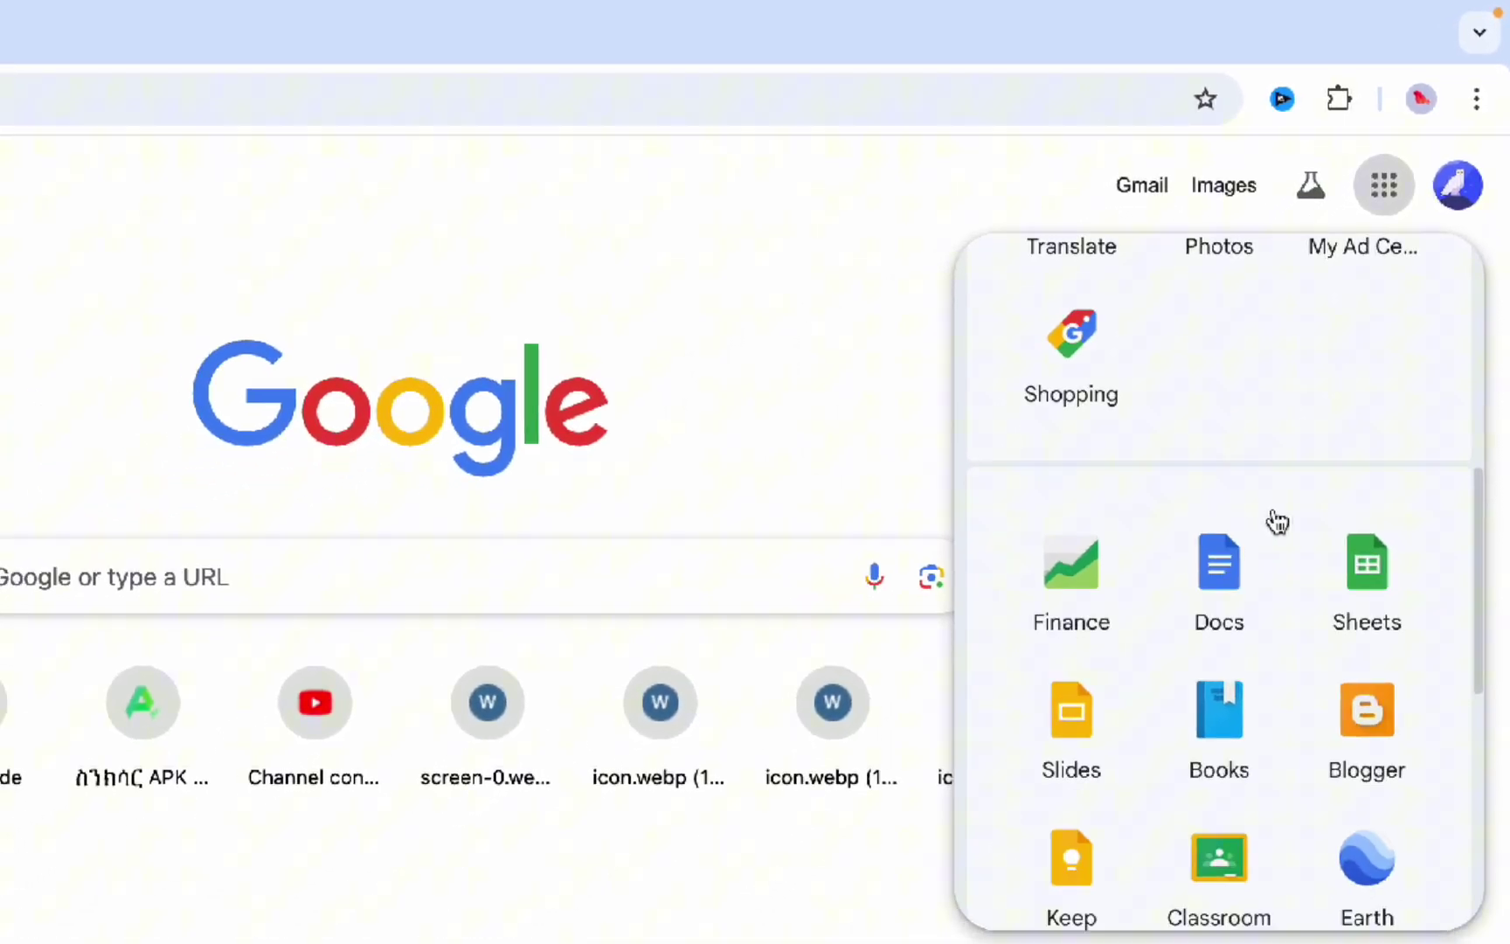
scroll(1274, 523, down, 3)
scroll(1286, 500, down, 4)
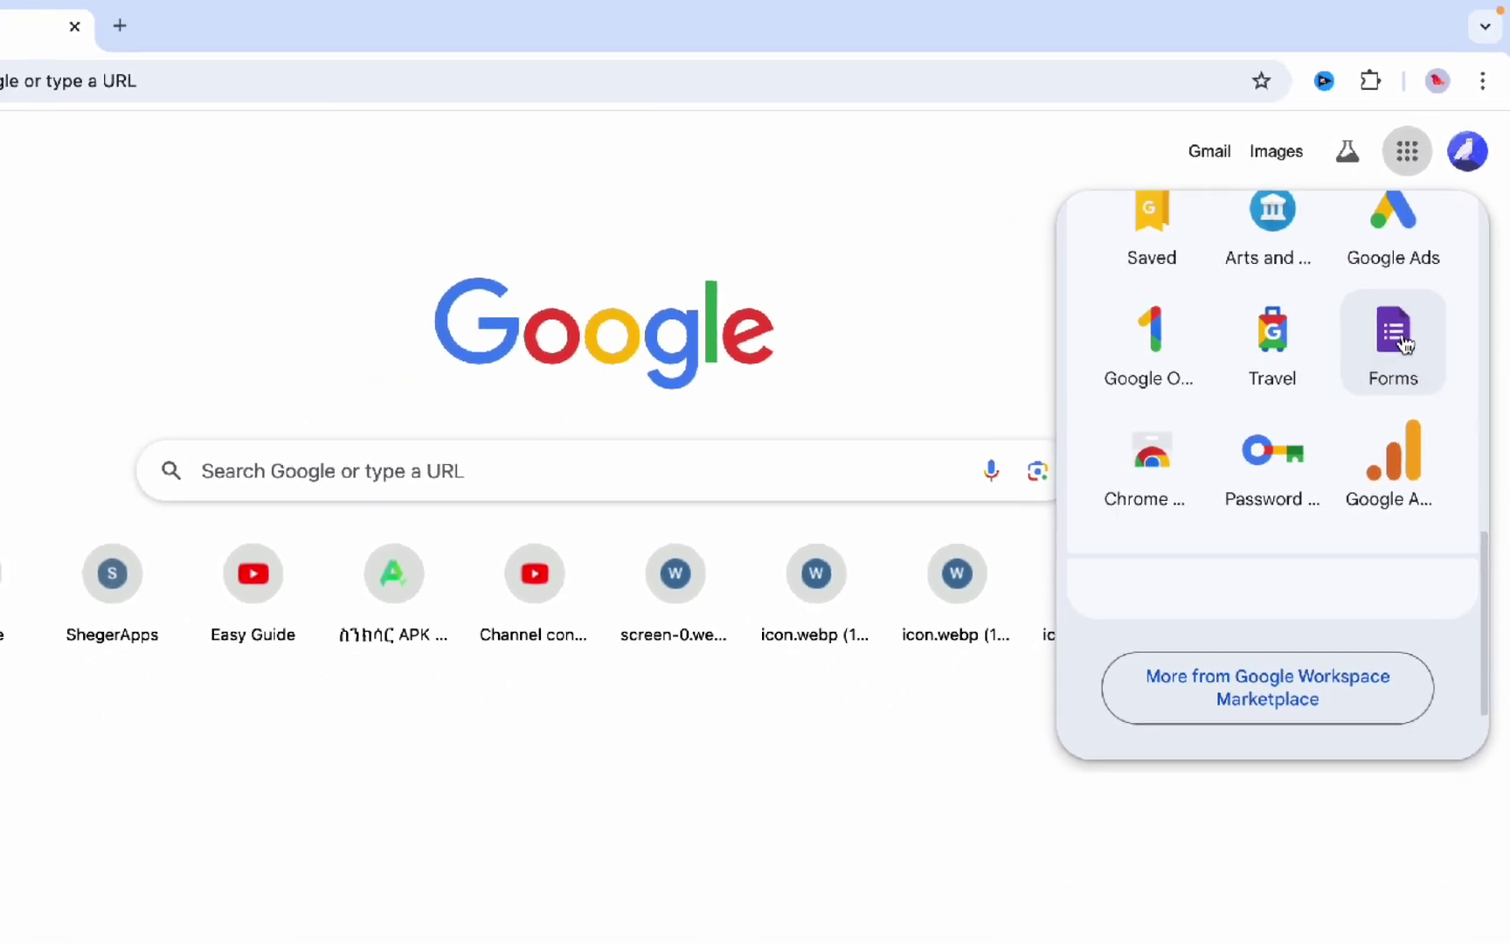
Step: Open Google Forms and browse the template gallery's Personal, Work and Education templates
click(1394, 361)
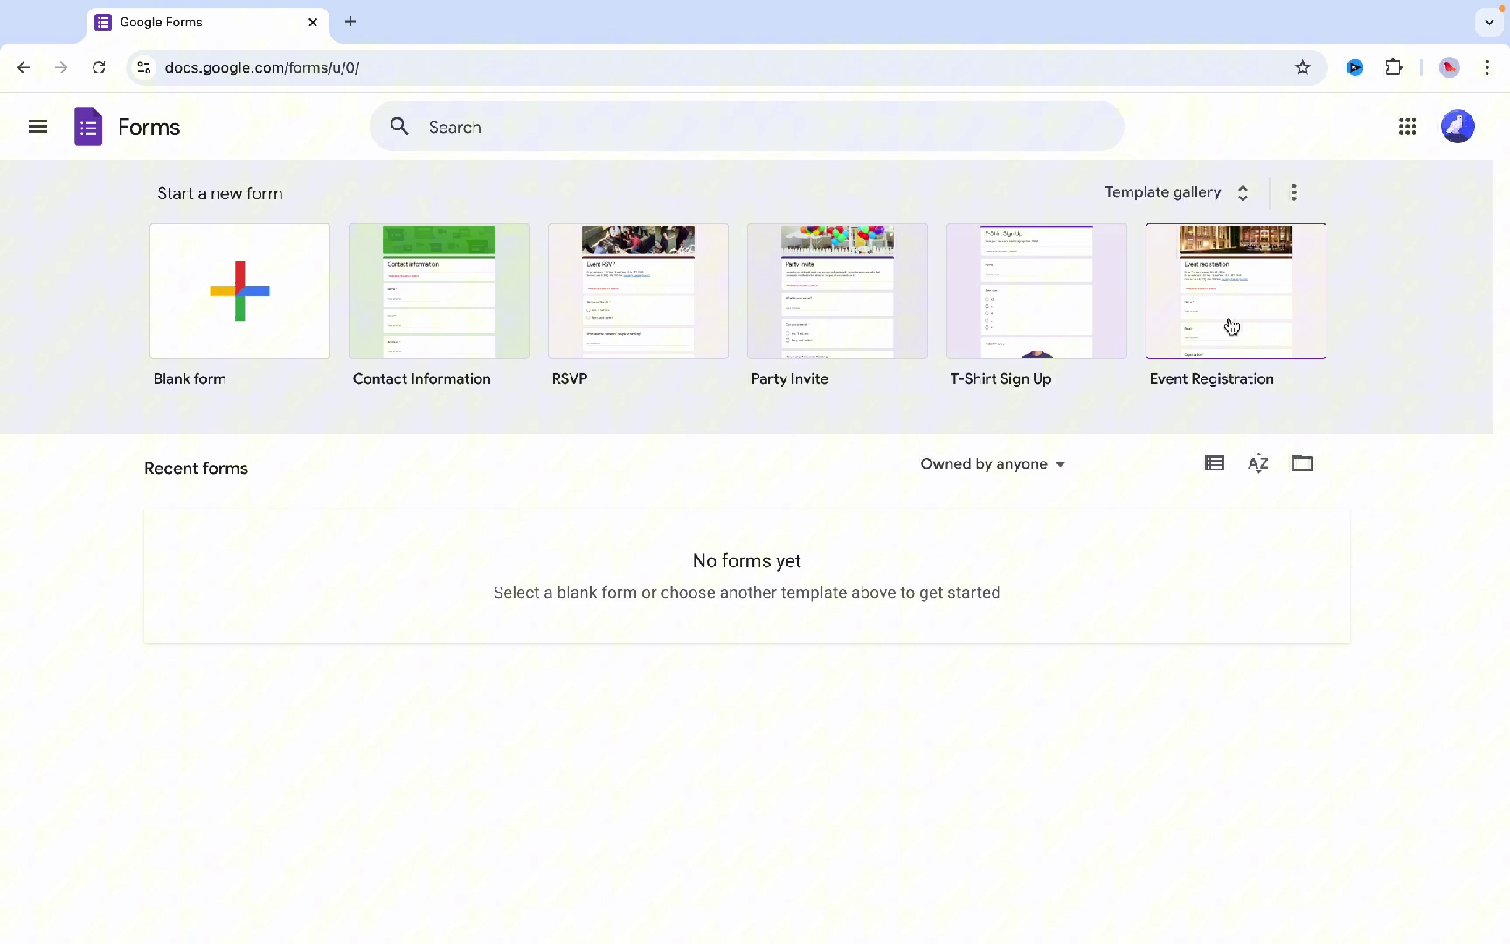
click(1166, 194)
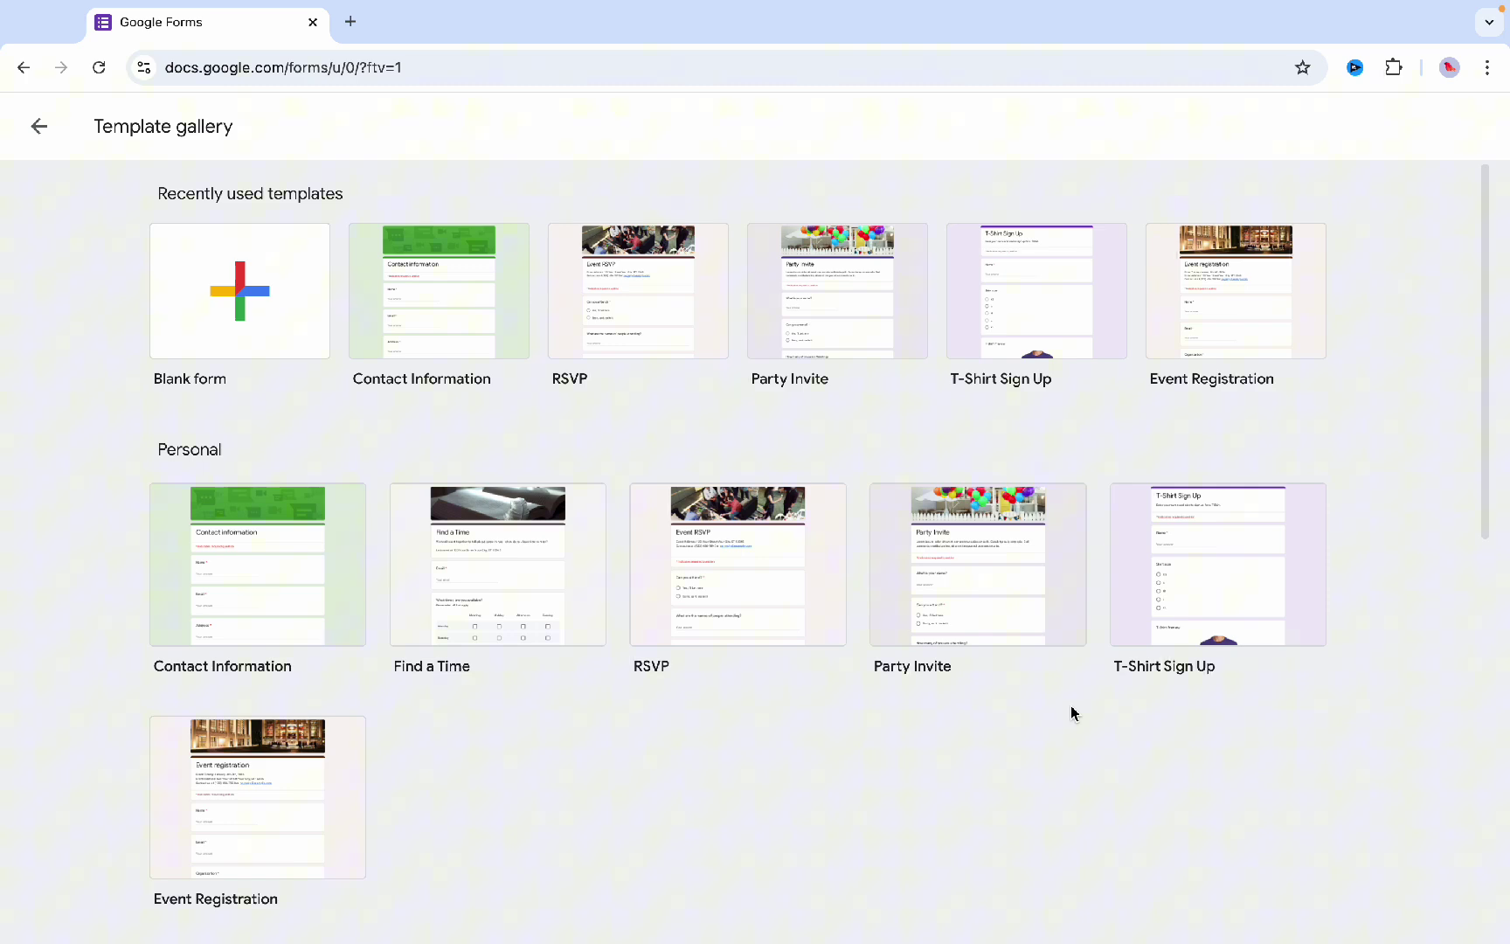
scroll(1071, 712, down, 1)
scroll(1071, 712, down, 1)
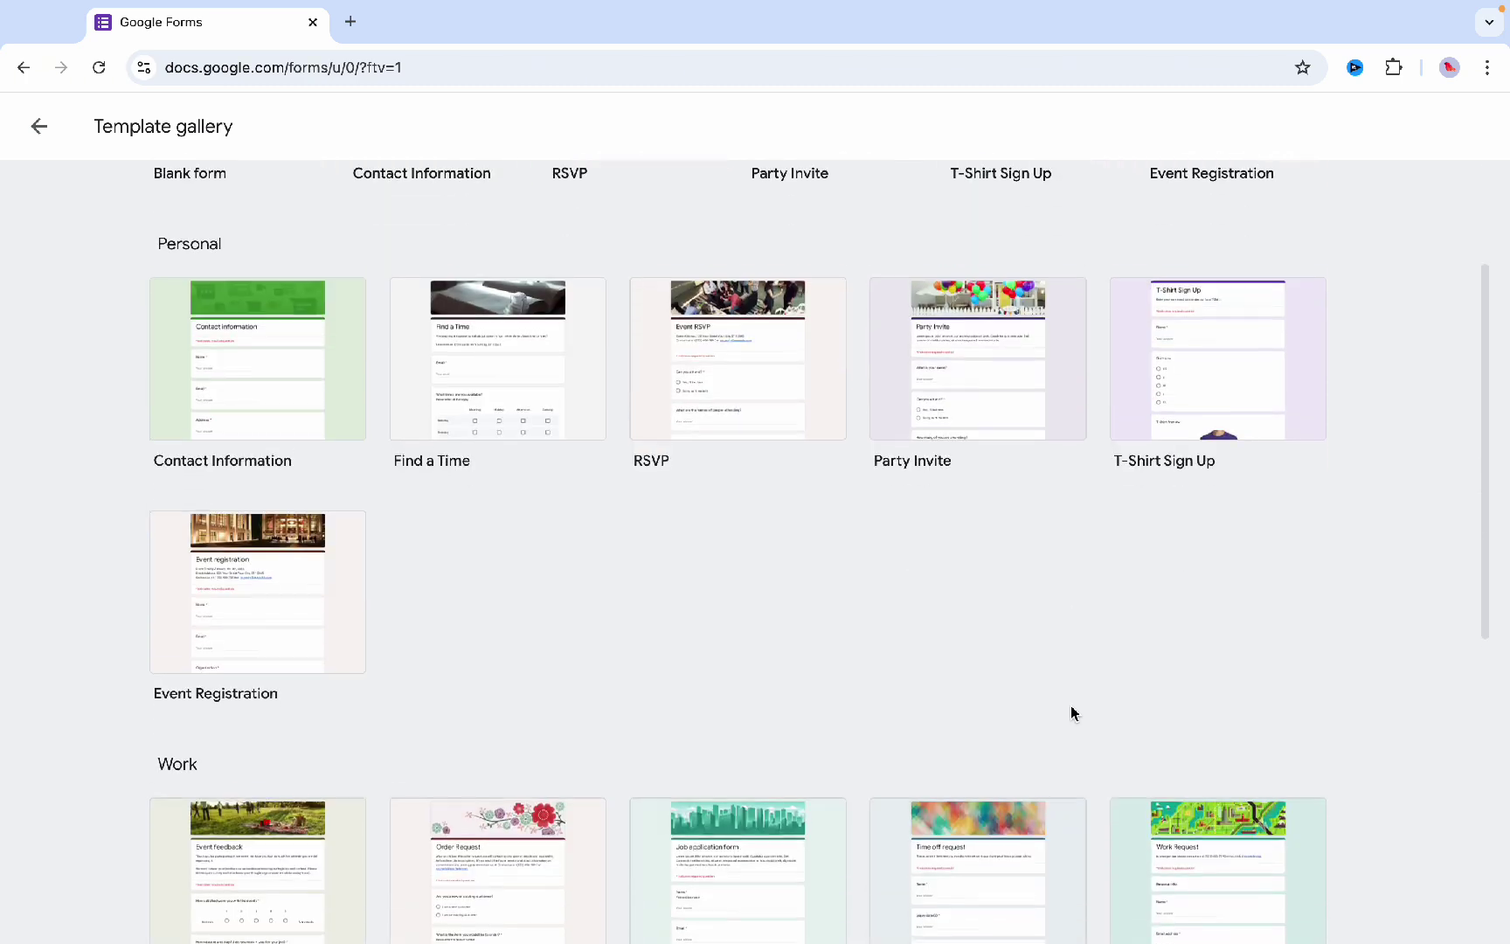
scroll(1071, 712, down, 2)
scroll(1069, 705, down, 1)
scroll(1069, 705, down, 2)
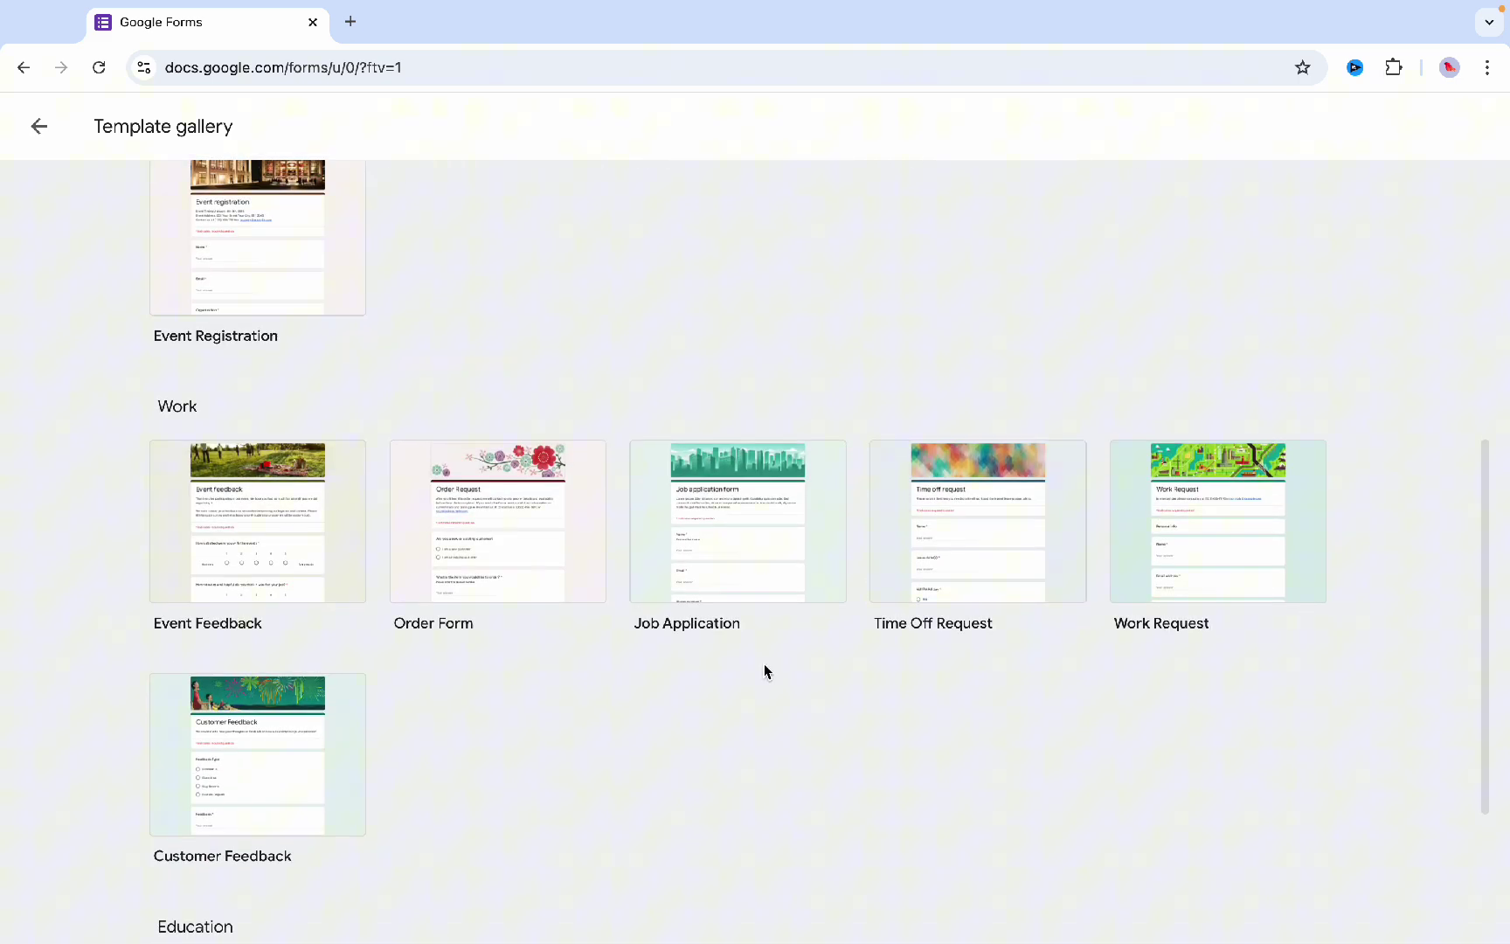
scroll(762, 663, down, 2)
scroll(763, 663, down, 1)
scroll(853, 782, up, 8)
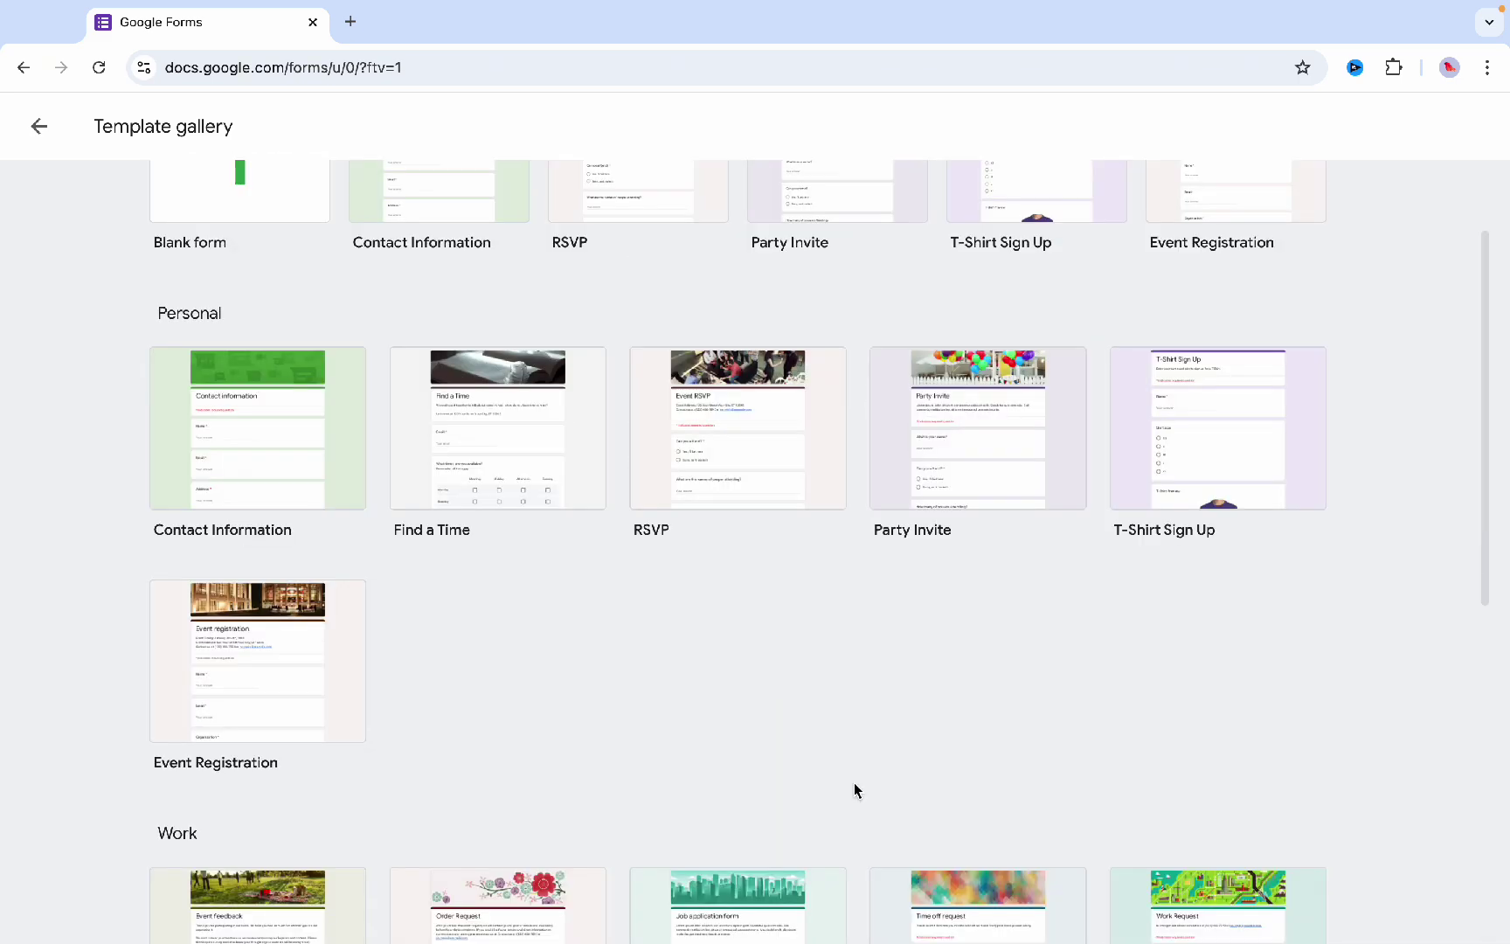
scroll(854, 782, up, 1)
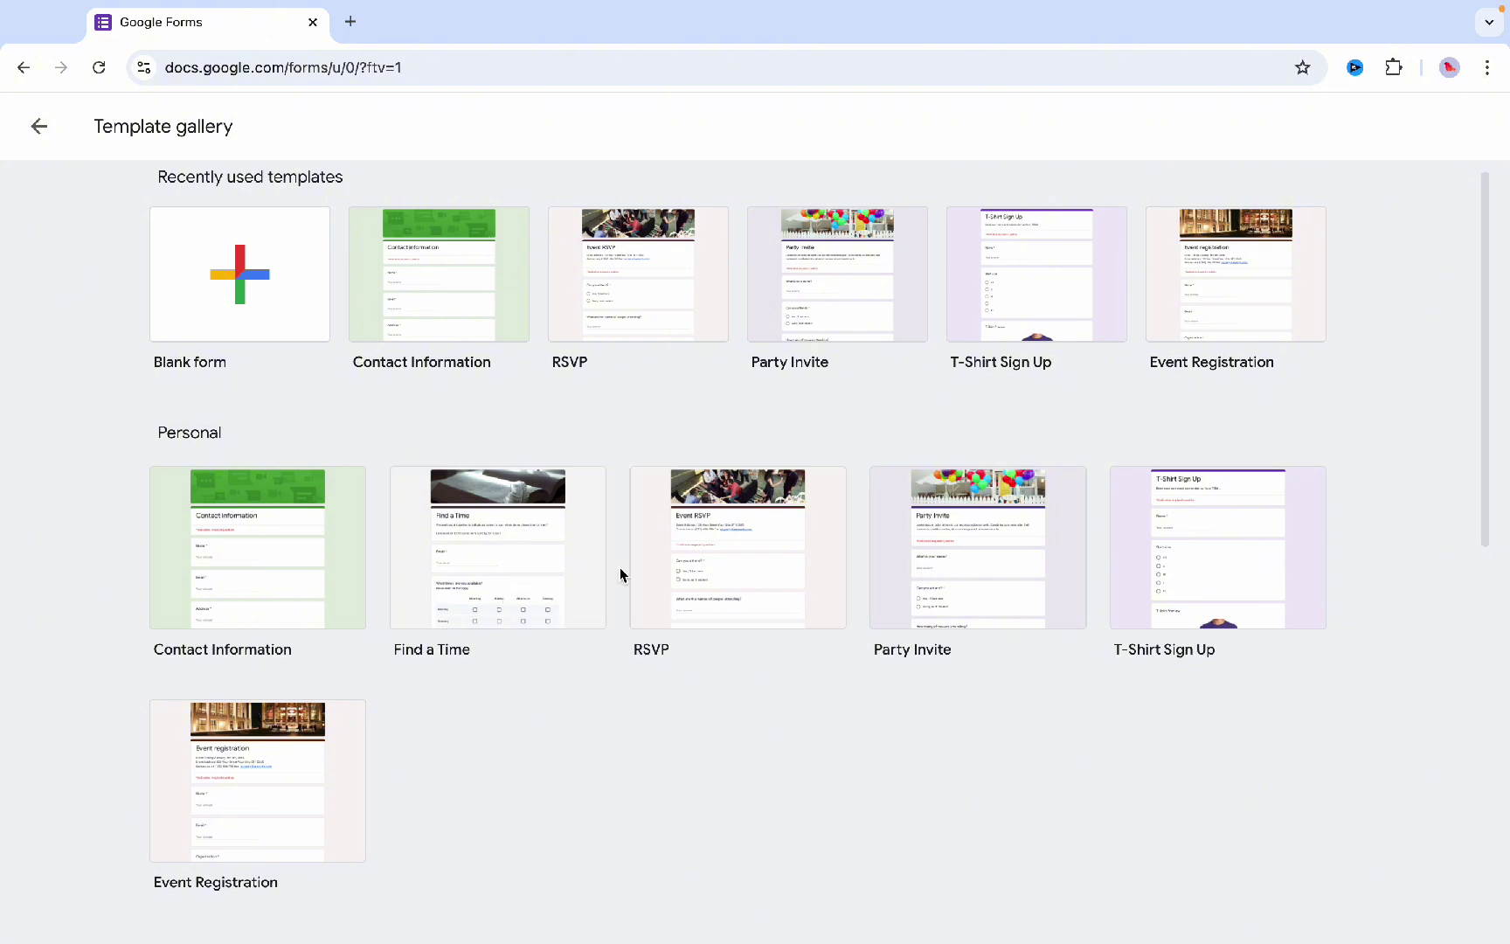
scroll(572, 573, up, 1)
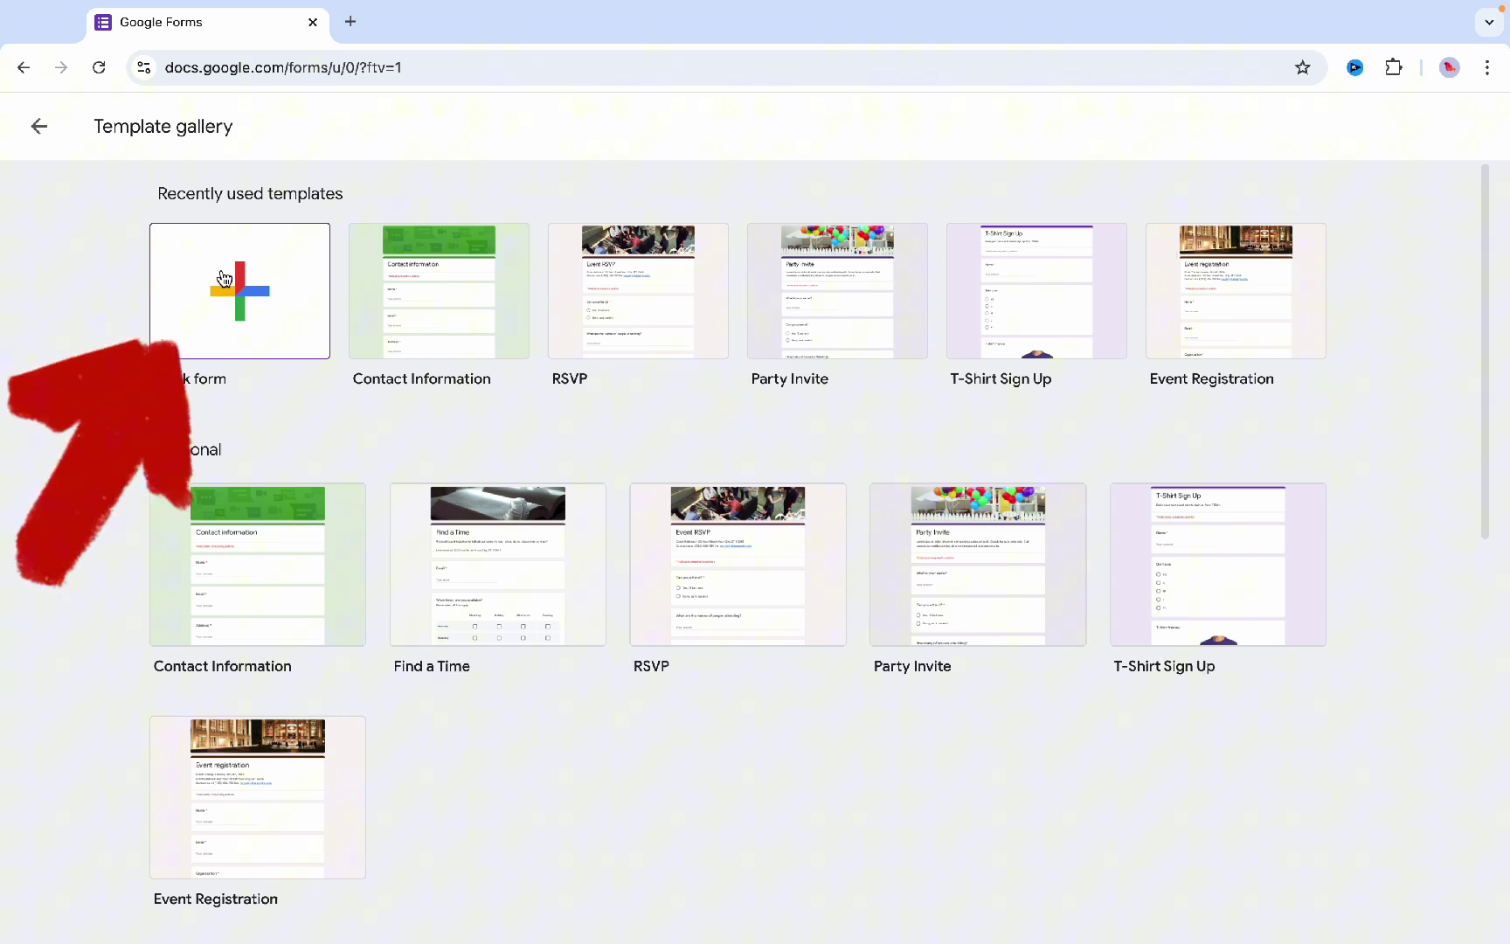
Step: Start a blank form, title it 'Easy Guide YouTube' and describe it as 'Viewers Data'
click(225, 278)
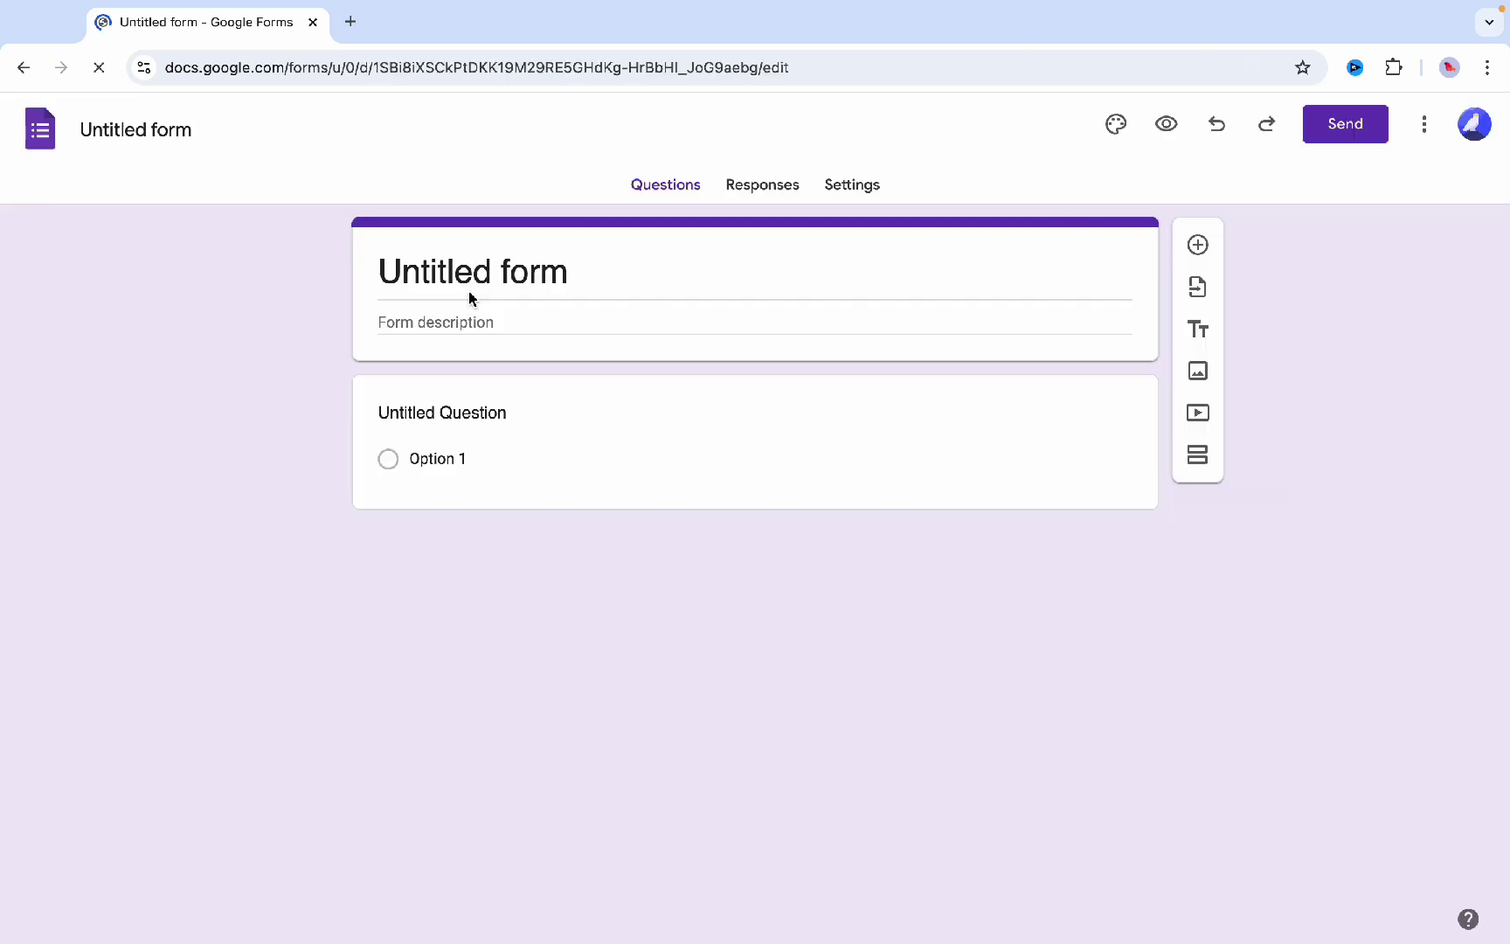
triple_click(550, 271)
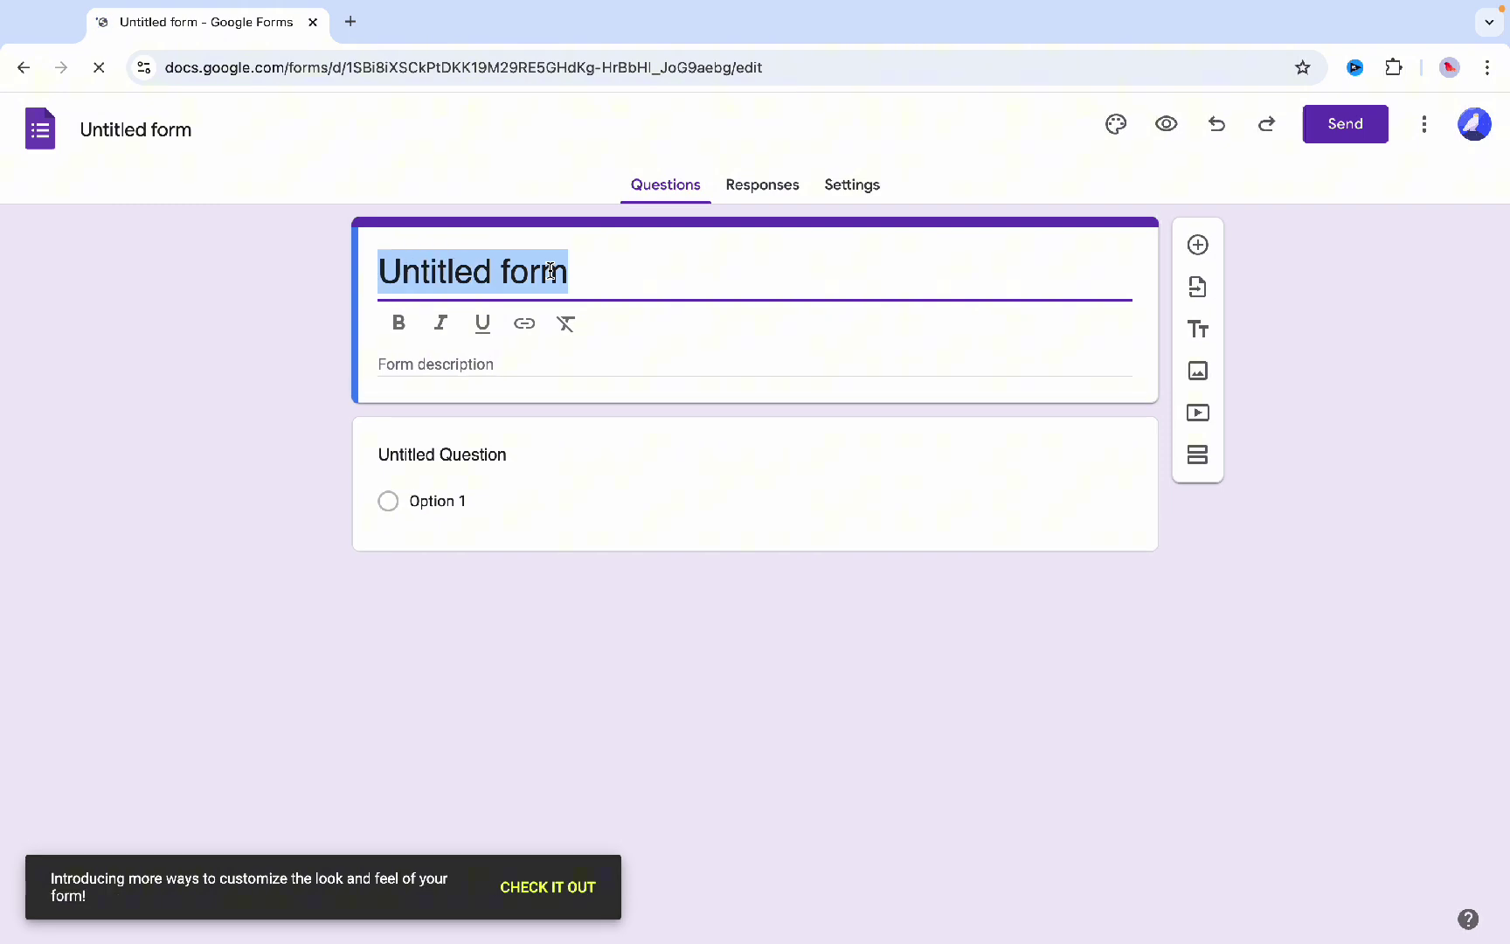
text(Ea)
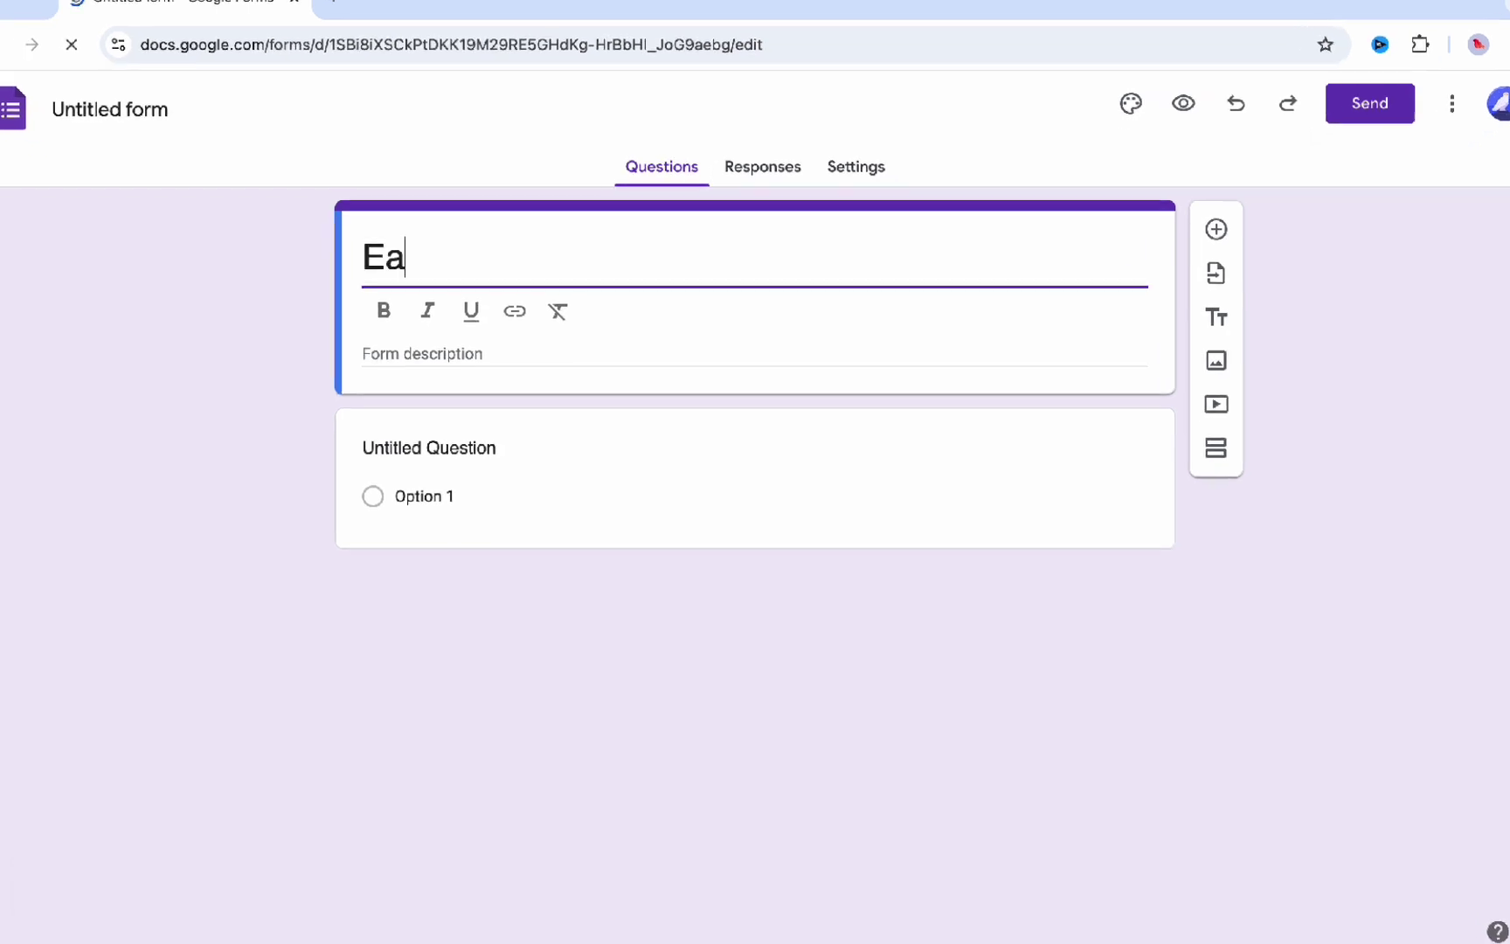
text(sy )
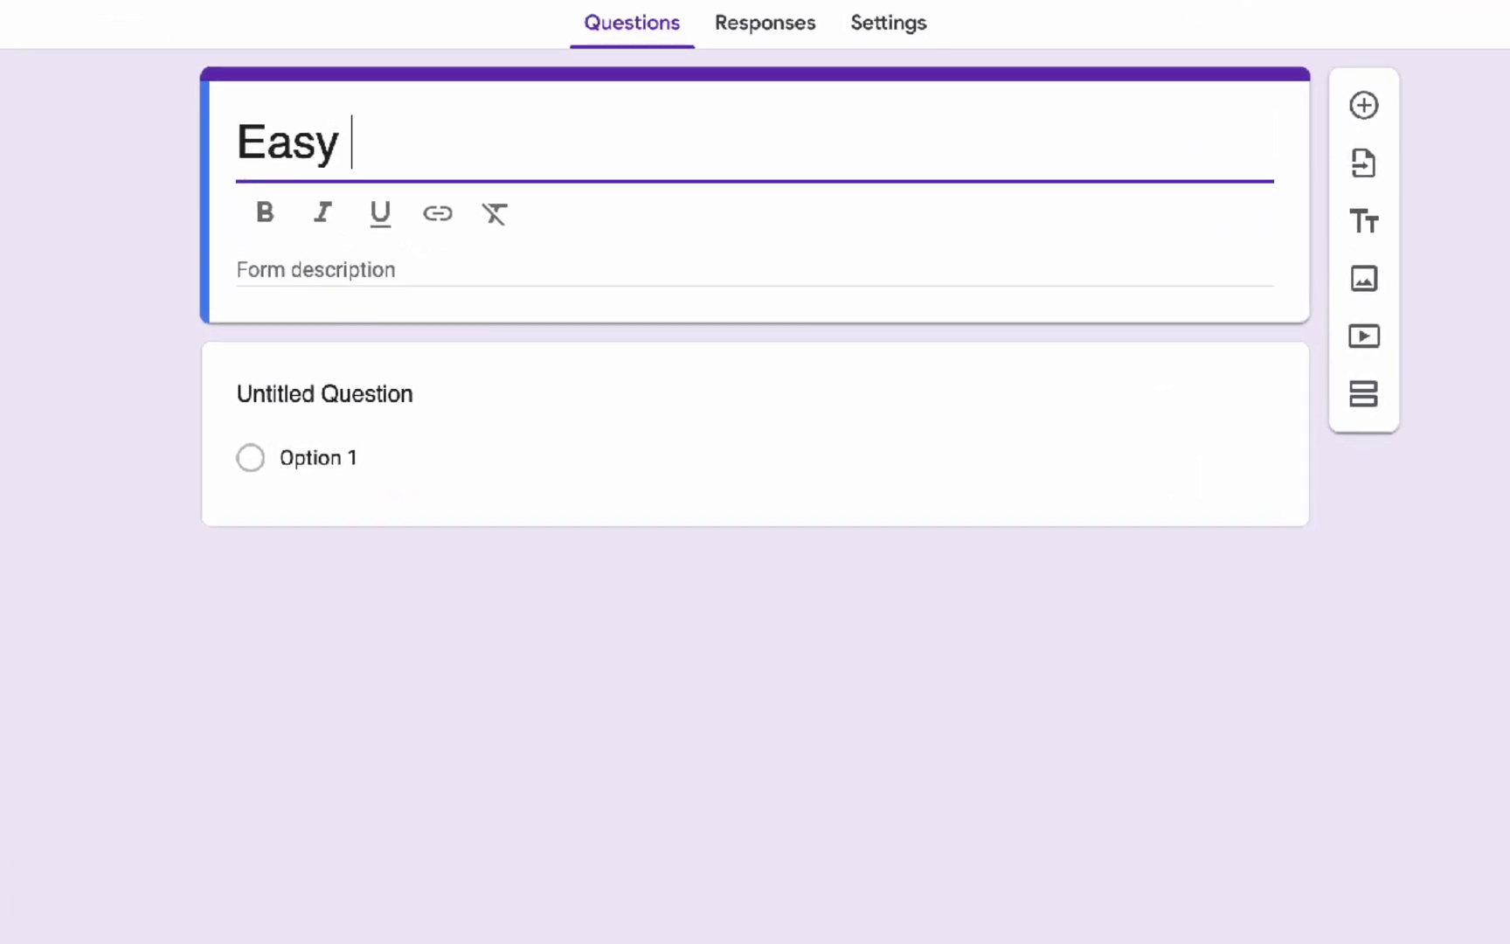
text(Guide YouT)
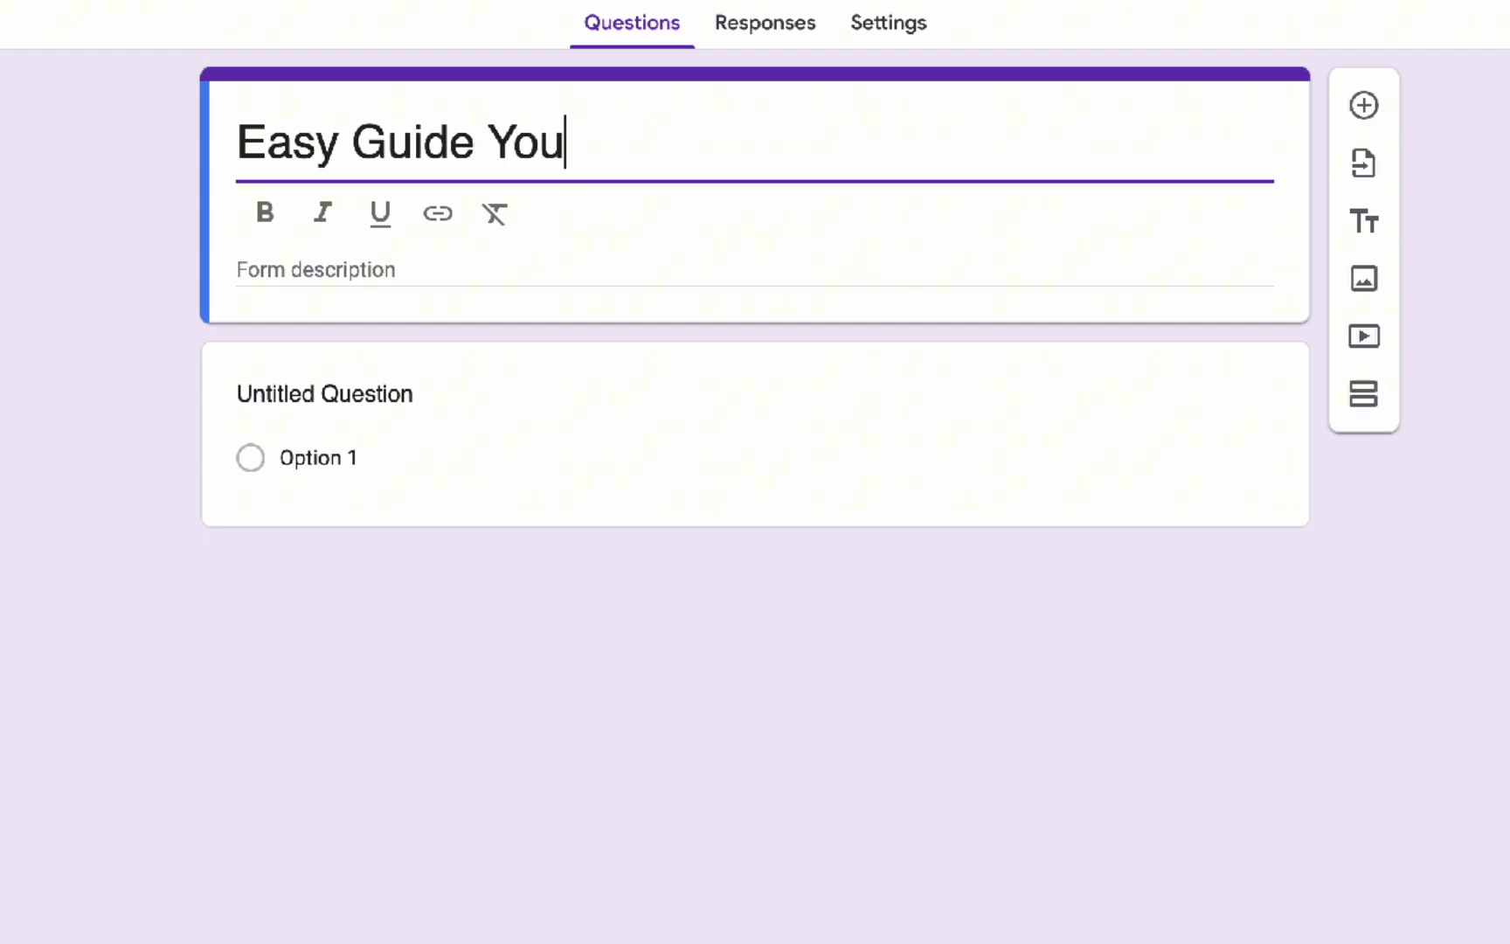
text(ube)
click(313, 273)
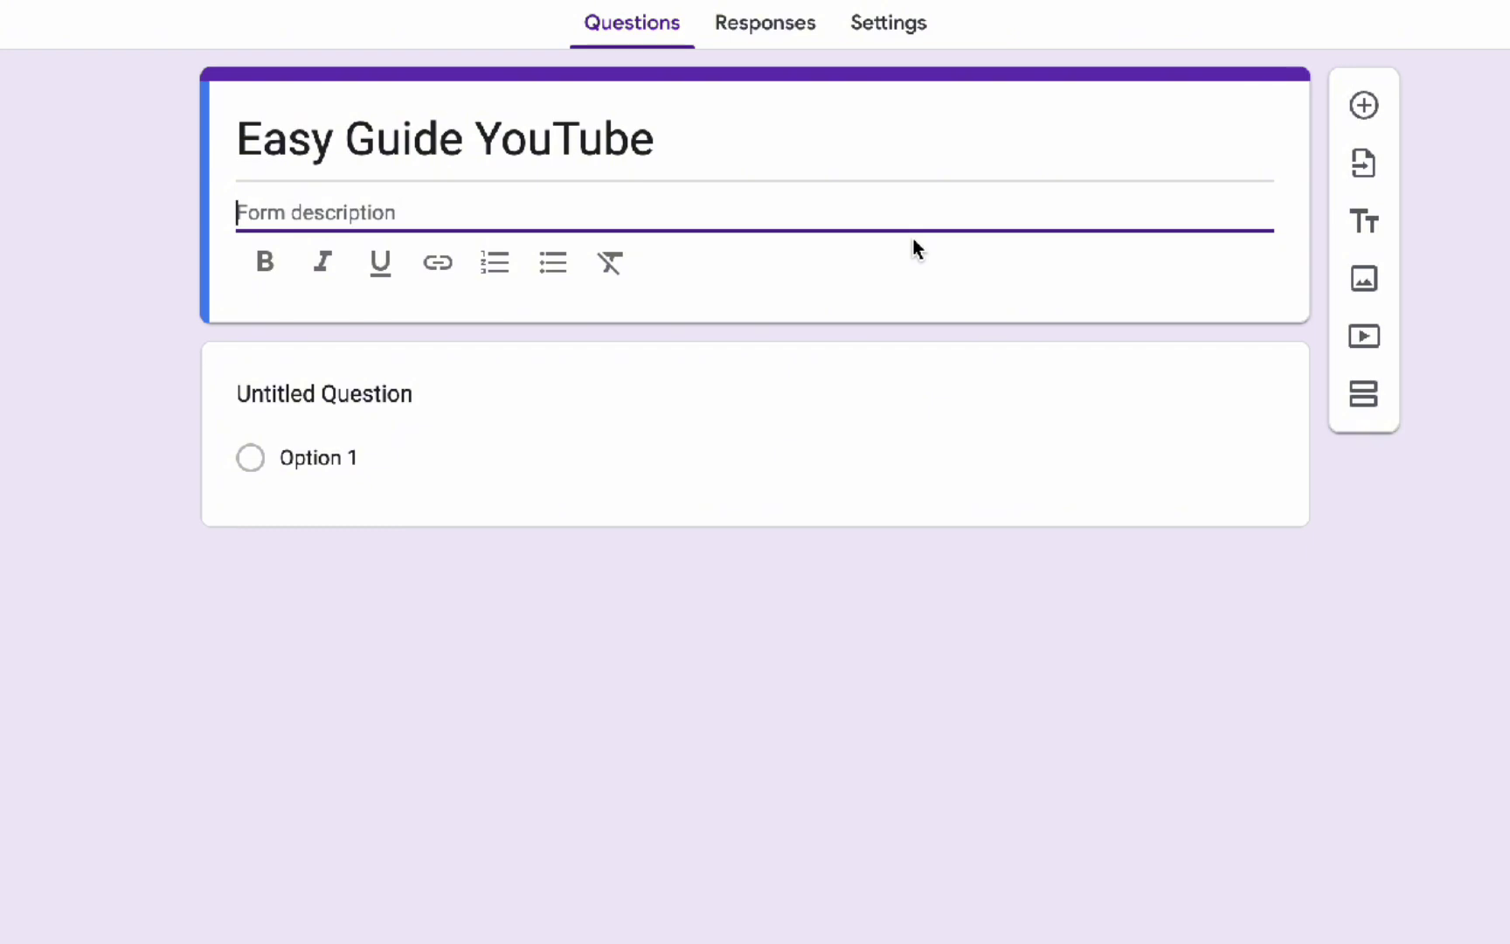
text(Viewers D)
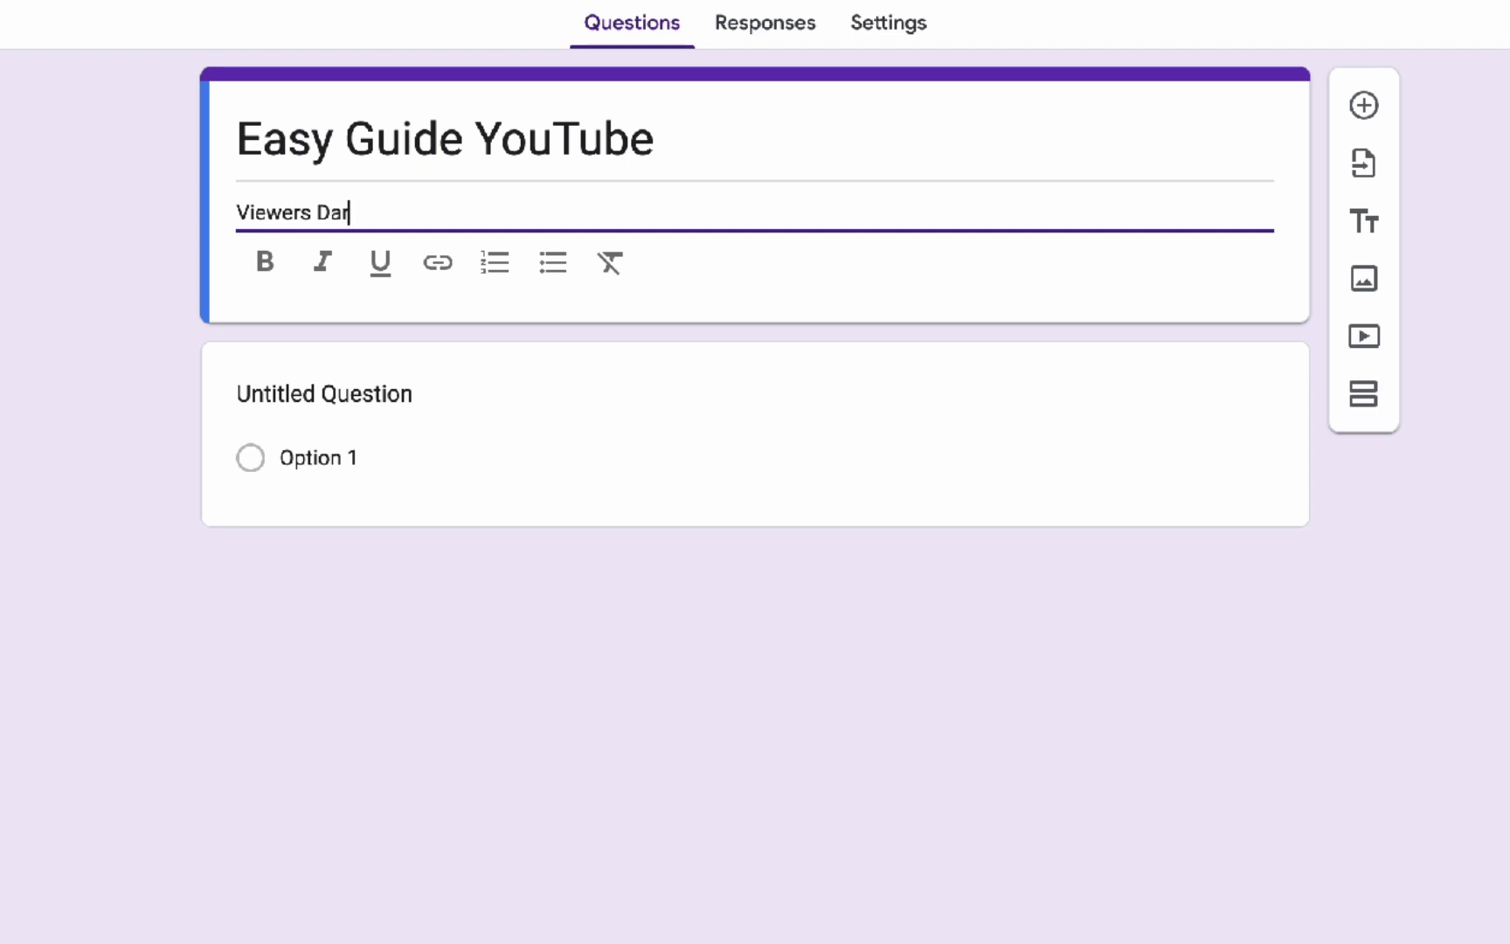
text(a)
click(220, 311)
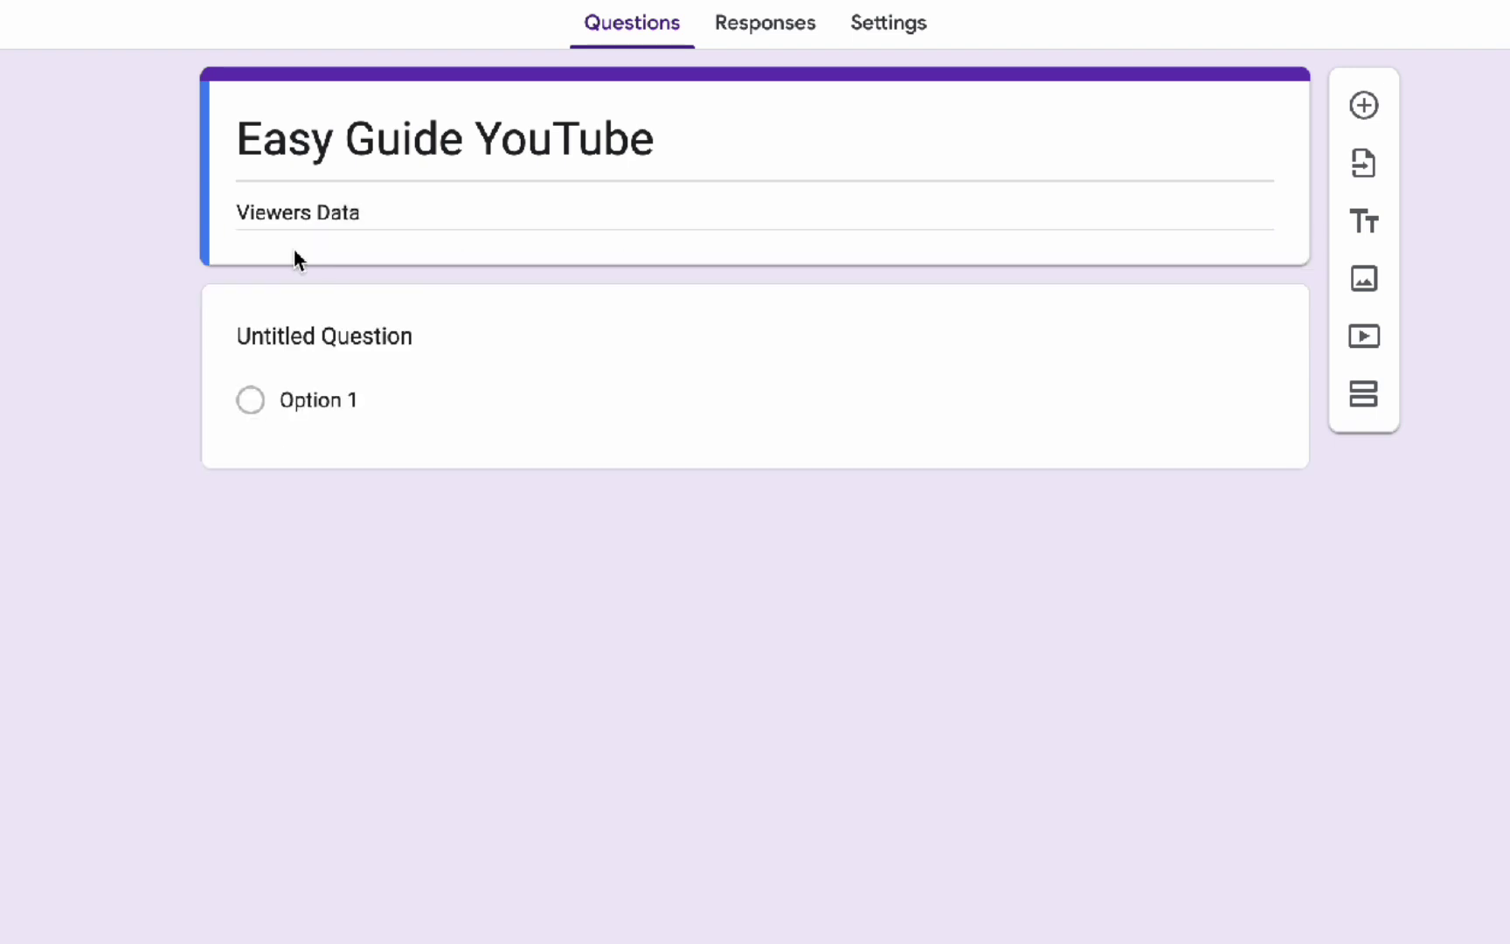
Step: Make the first question a required short-answer name question
mouse_move(326, 336)
click(325, 320)
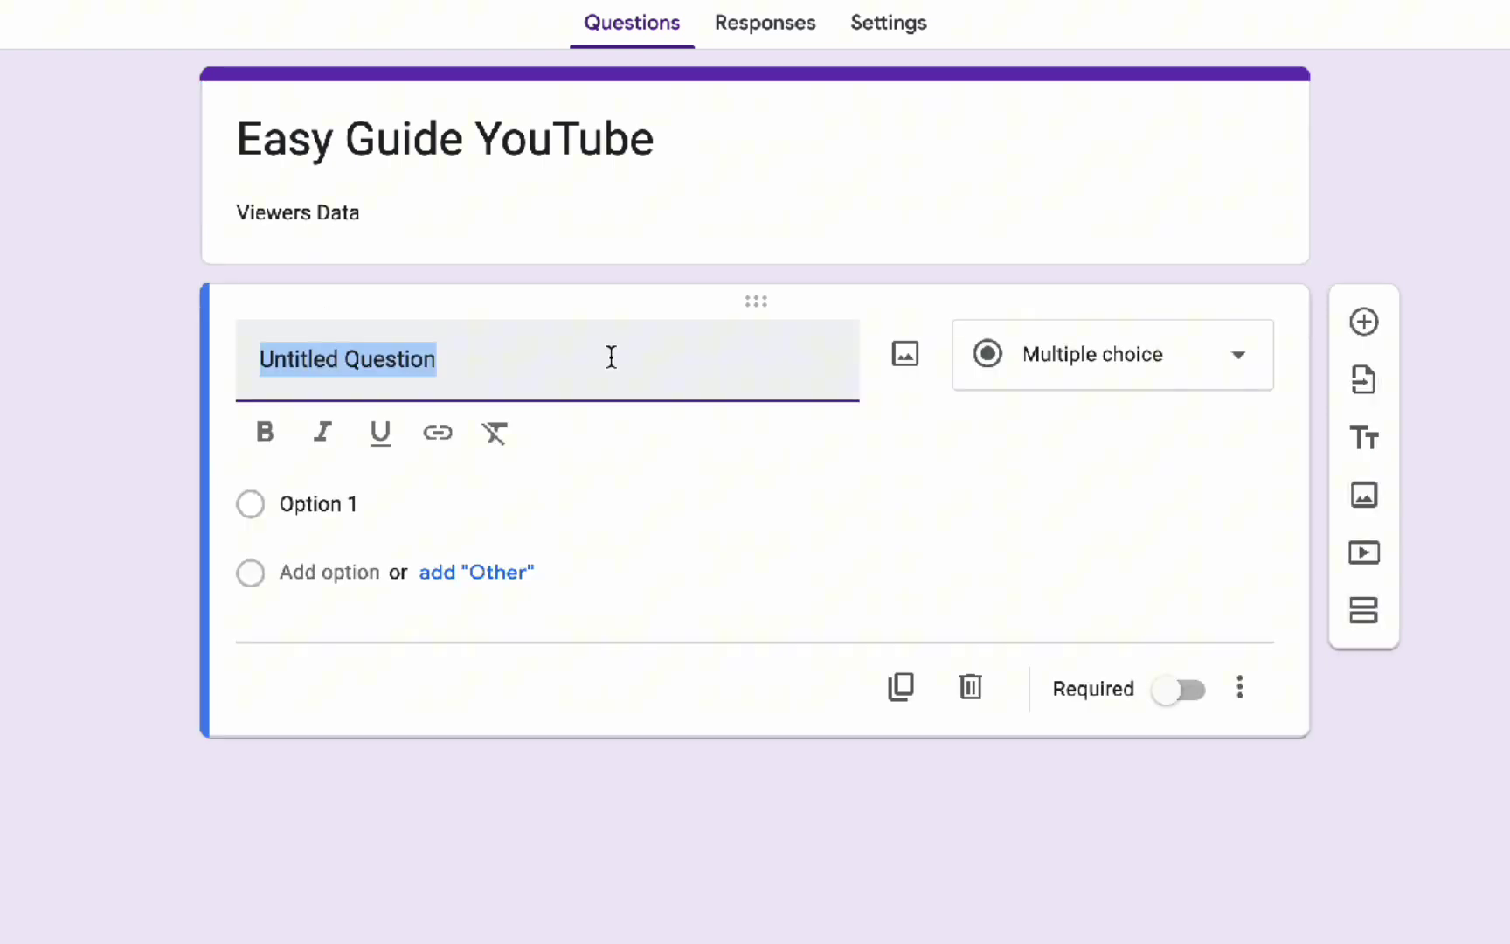
text(Your Name:)
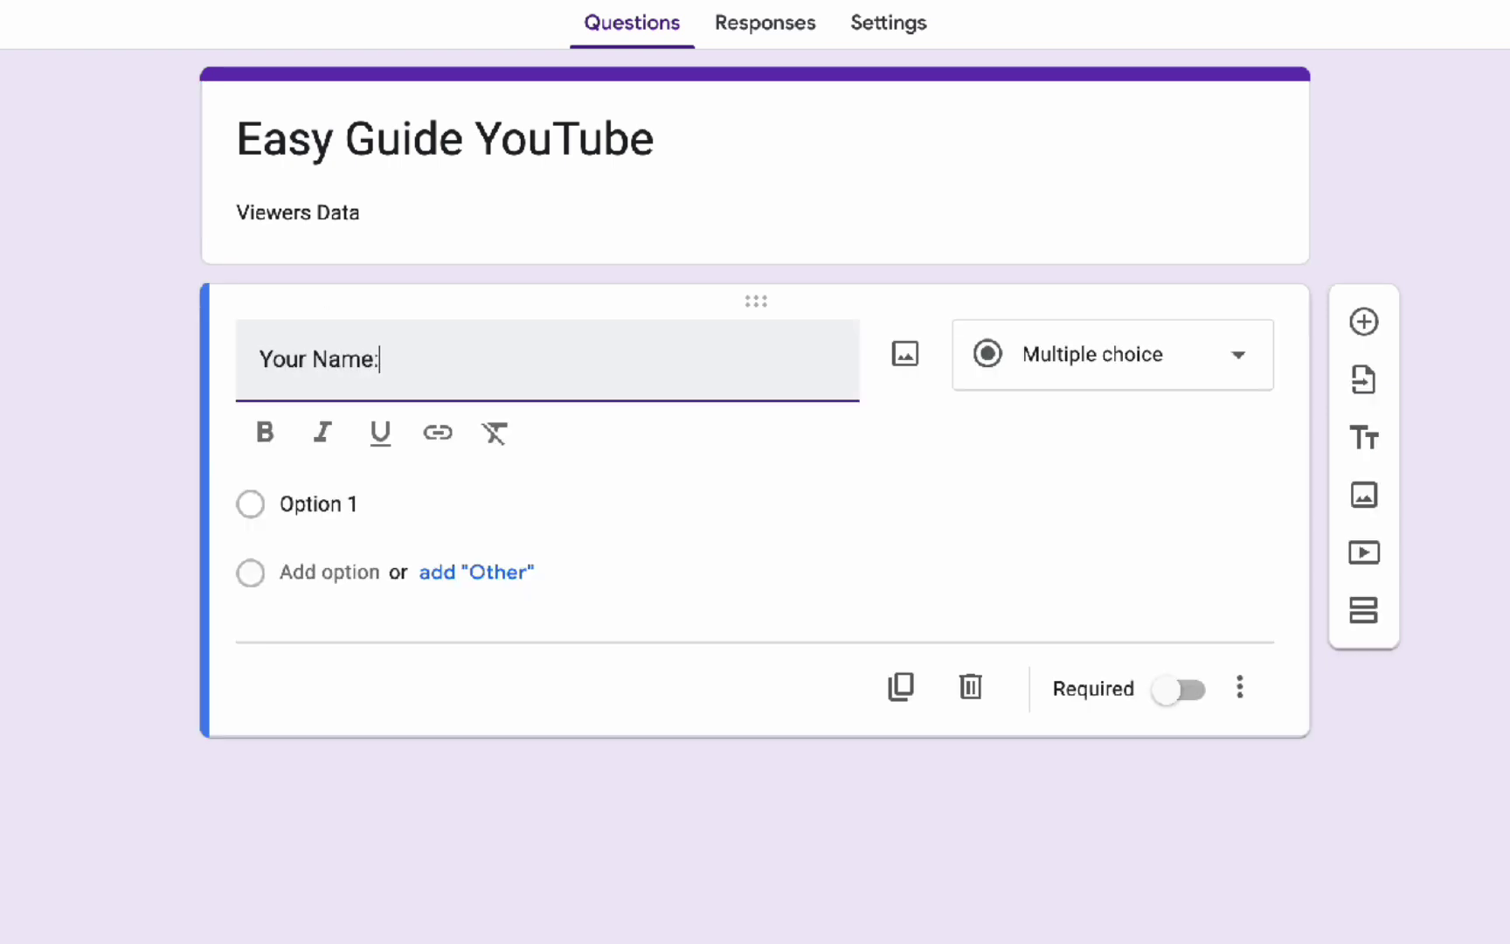
click(1184, 358)
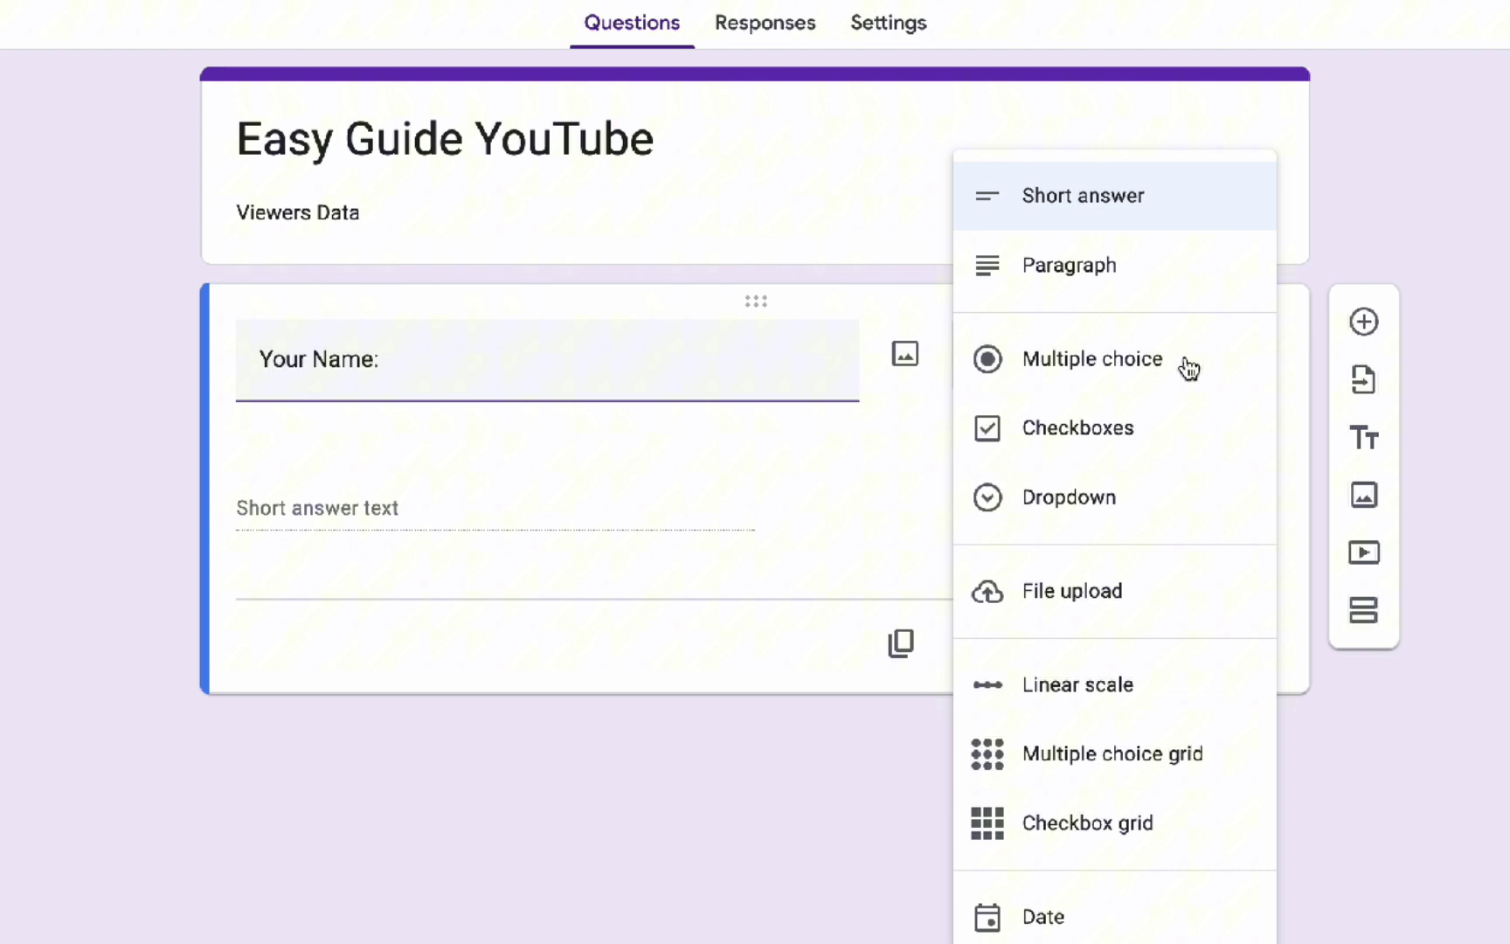
click(1149, 215)
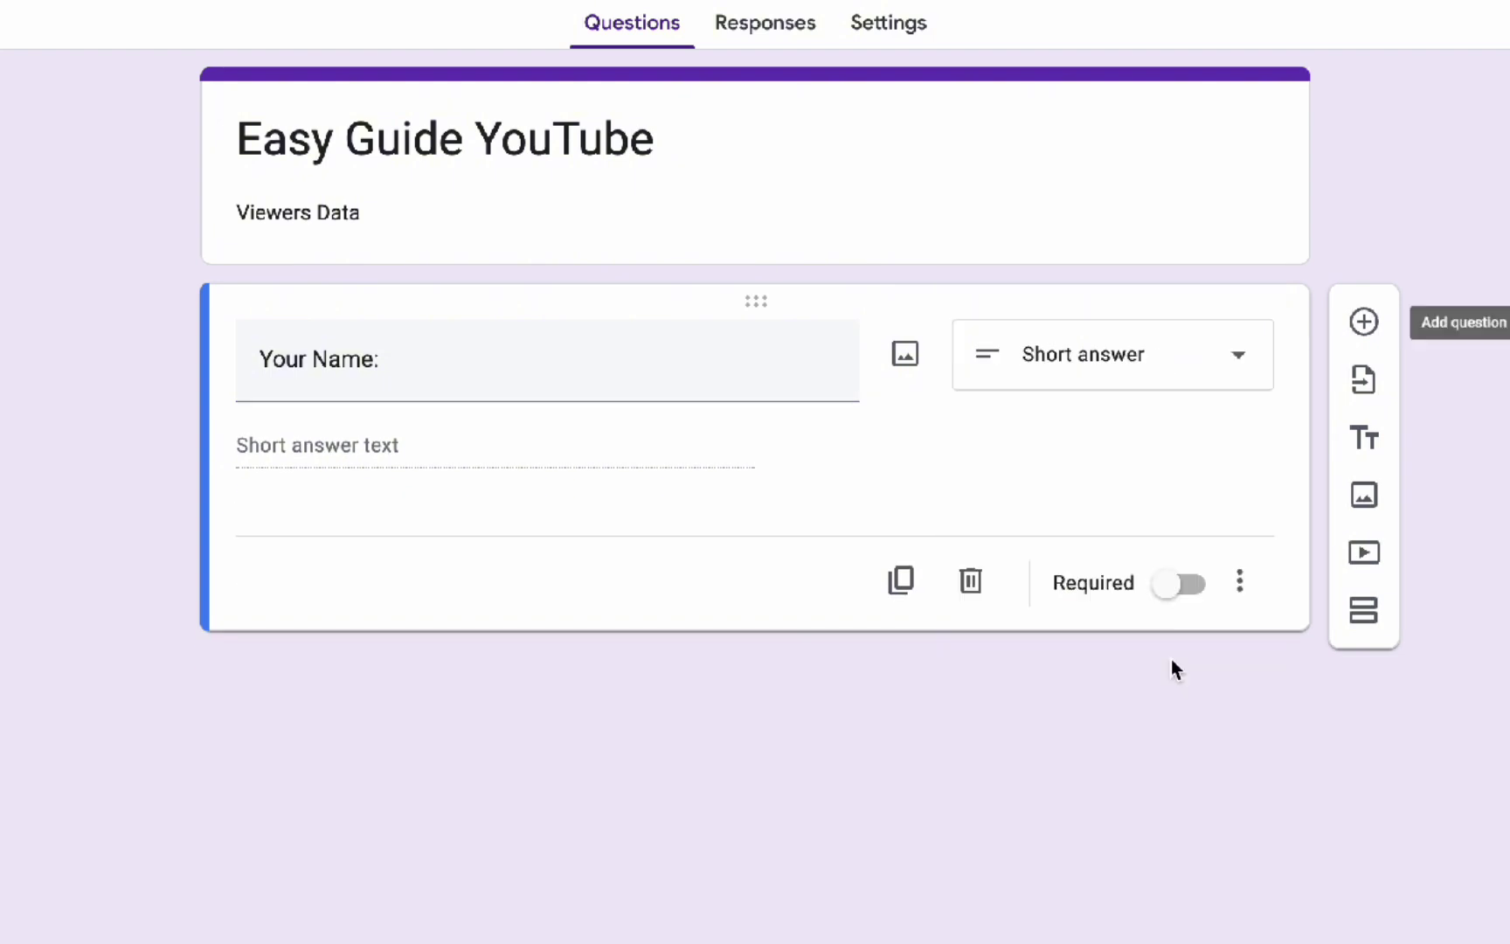
click(1177, 584)
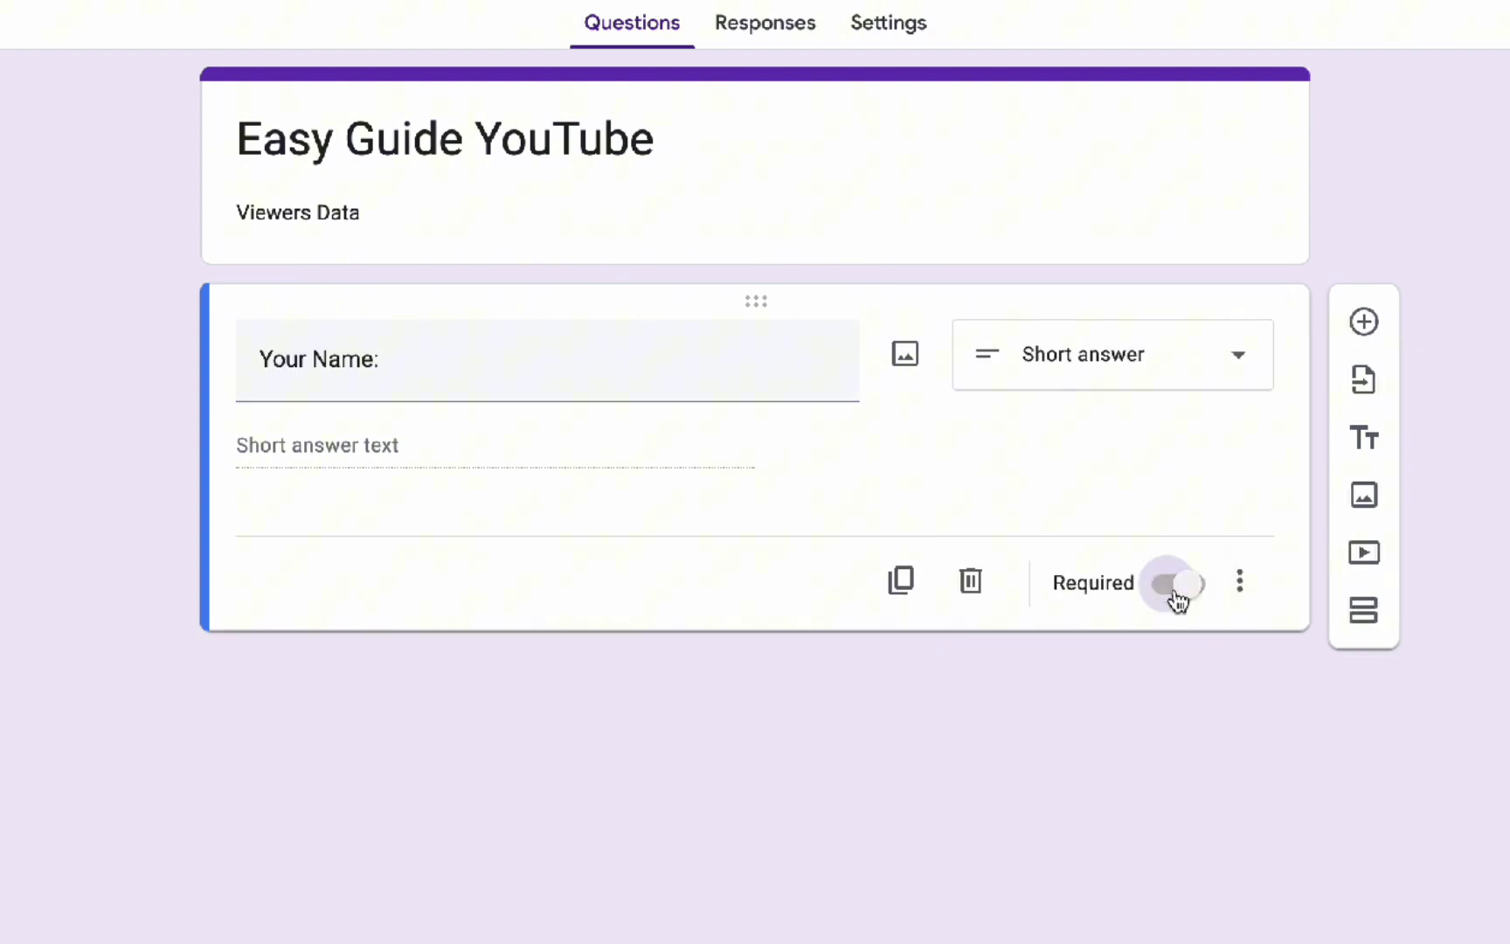
Step: Add a required short-answer 'Email Address:' question
click(1364, 336)
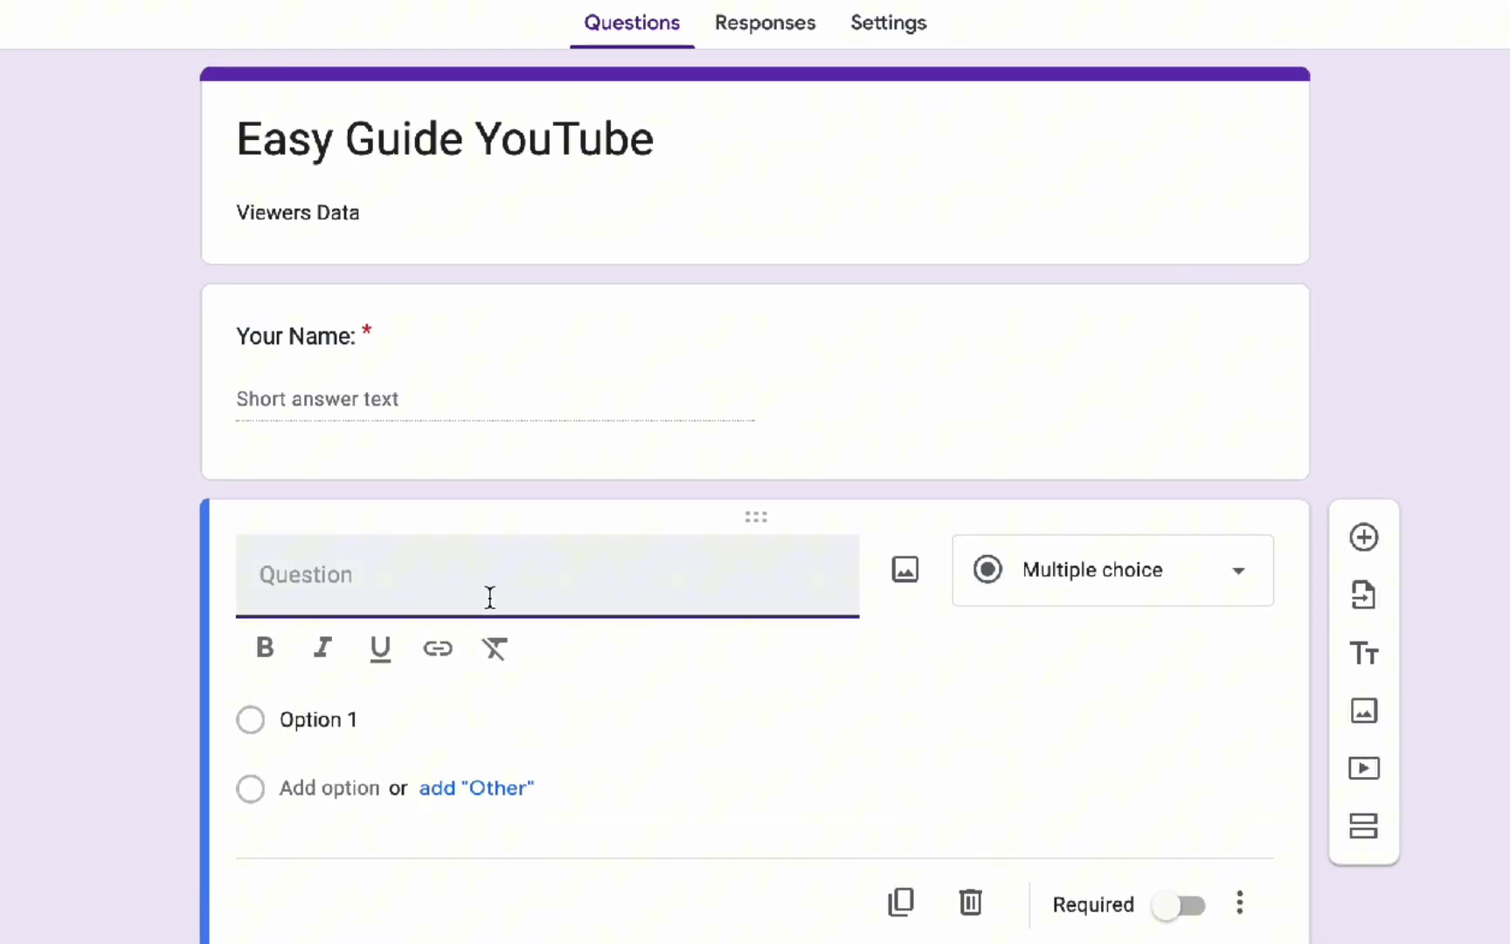
text(Email )
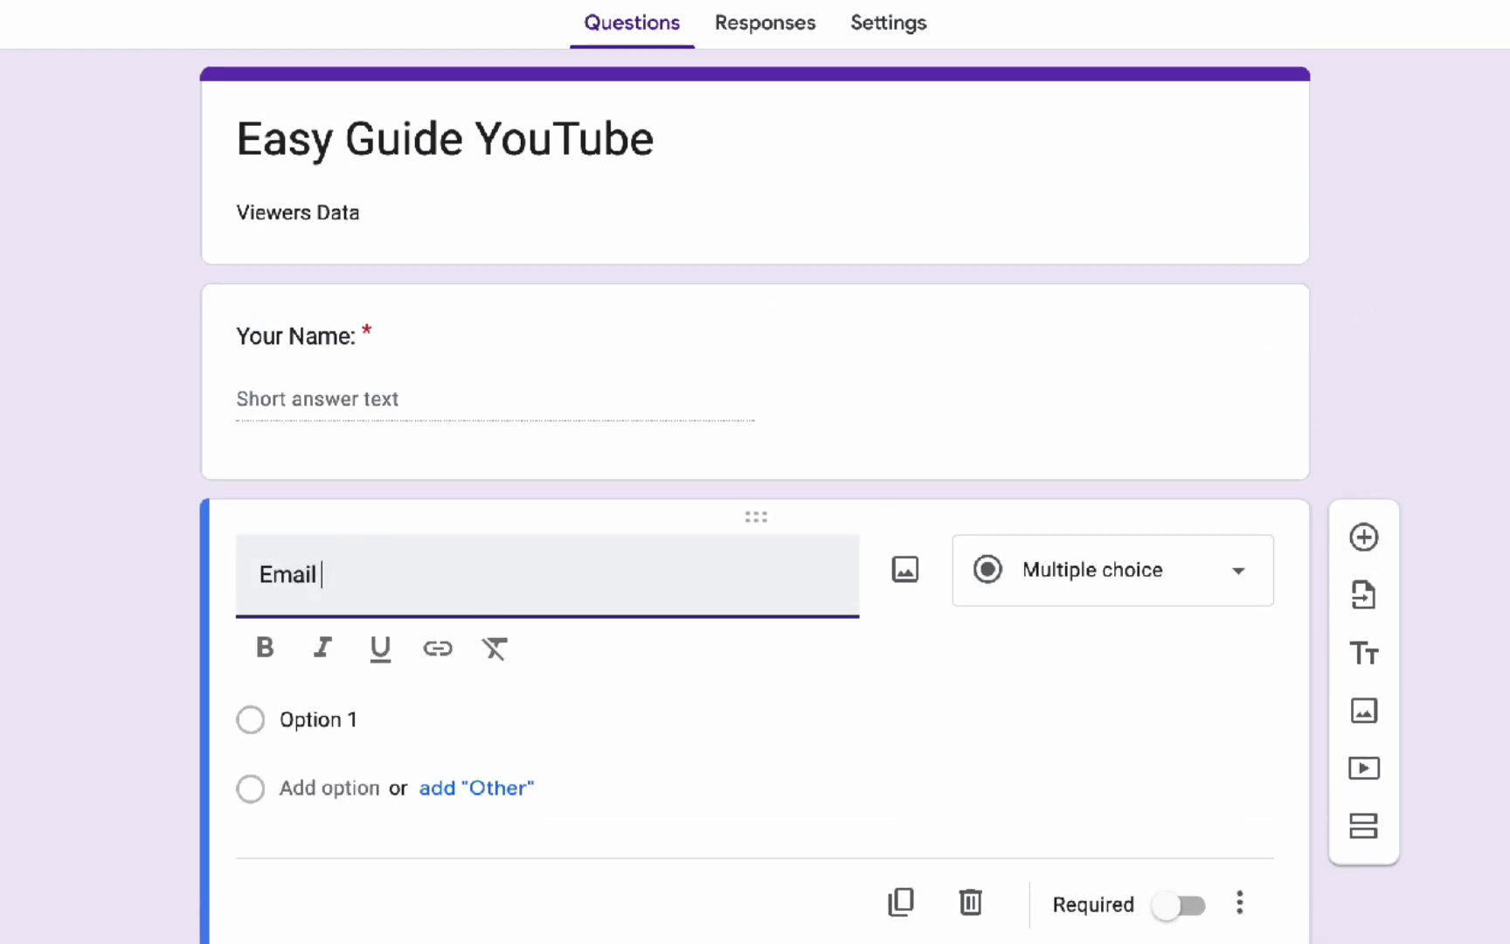
text(Address:)
click(1129, 564)
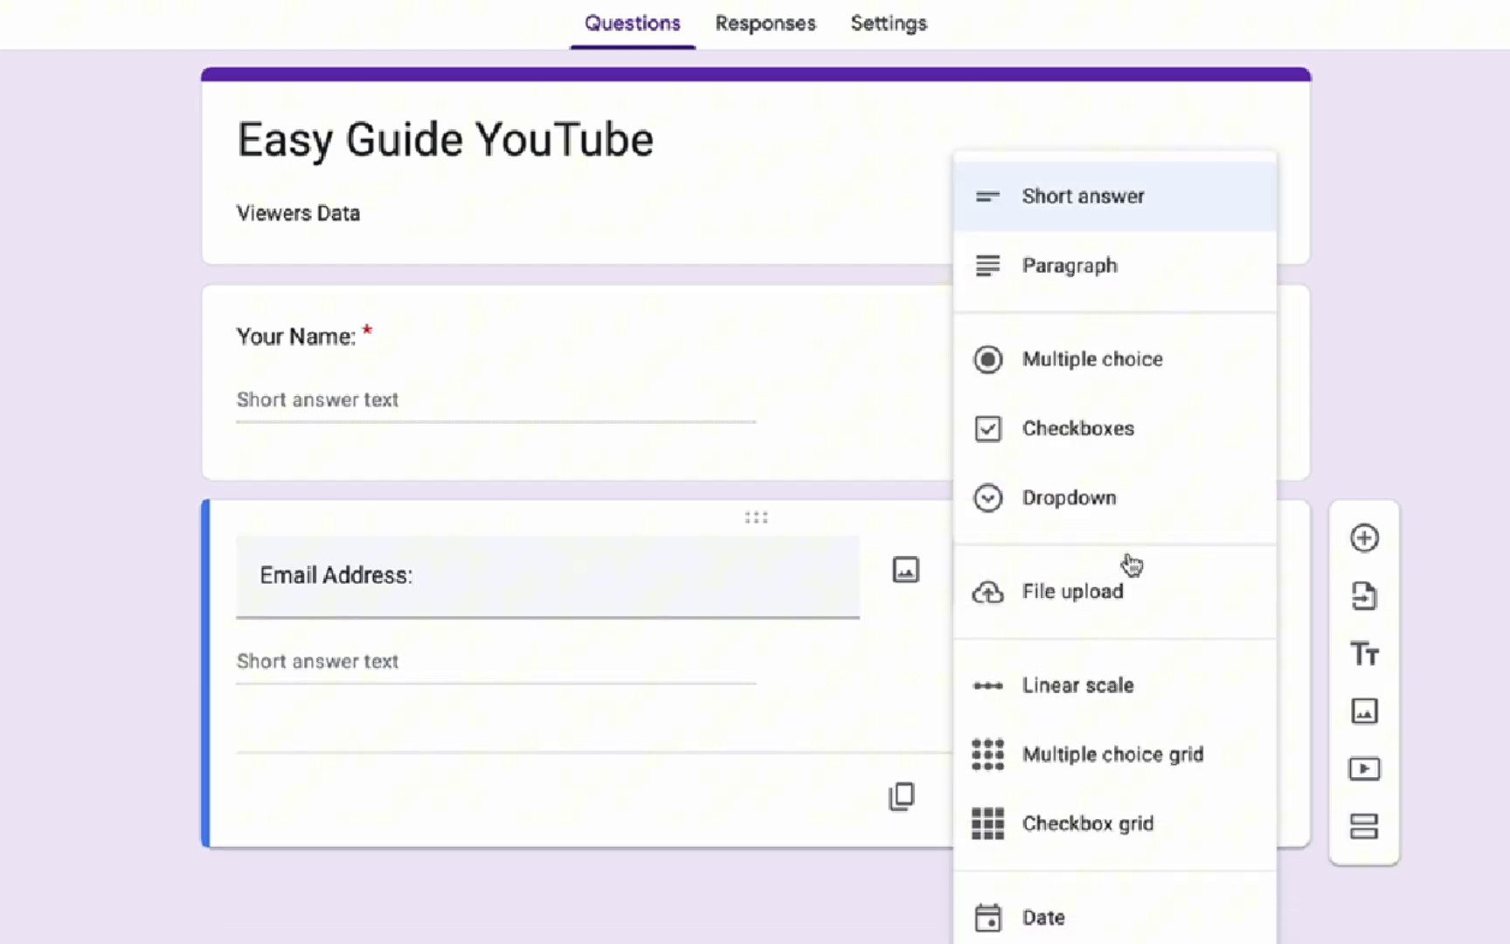
click(1098, 221)
click(1193, 808)
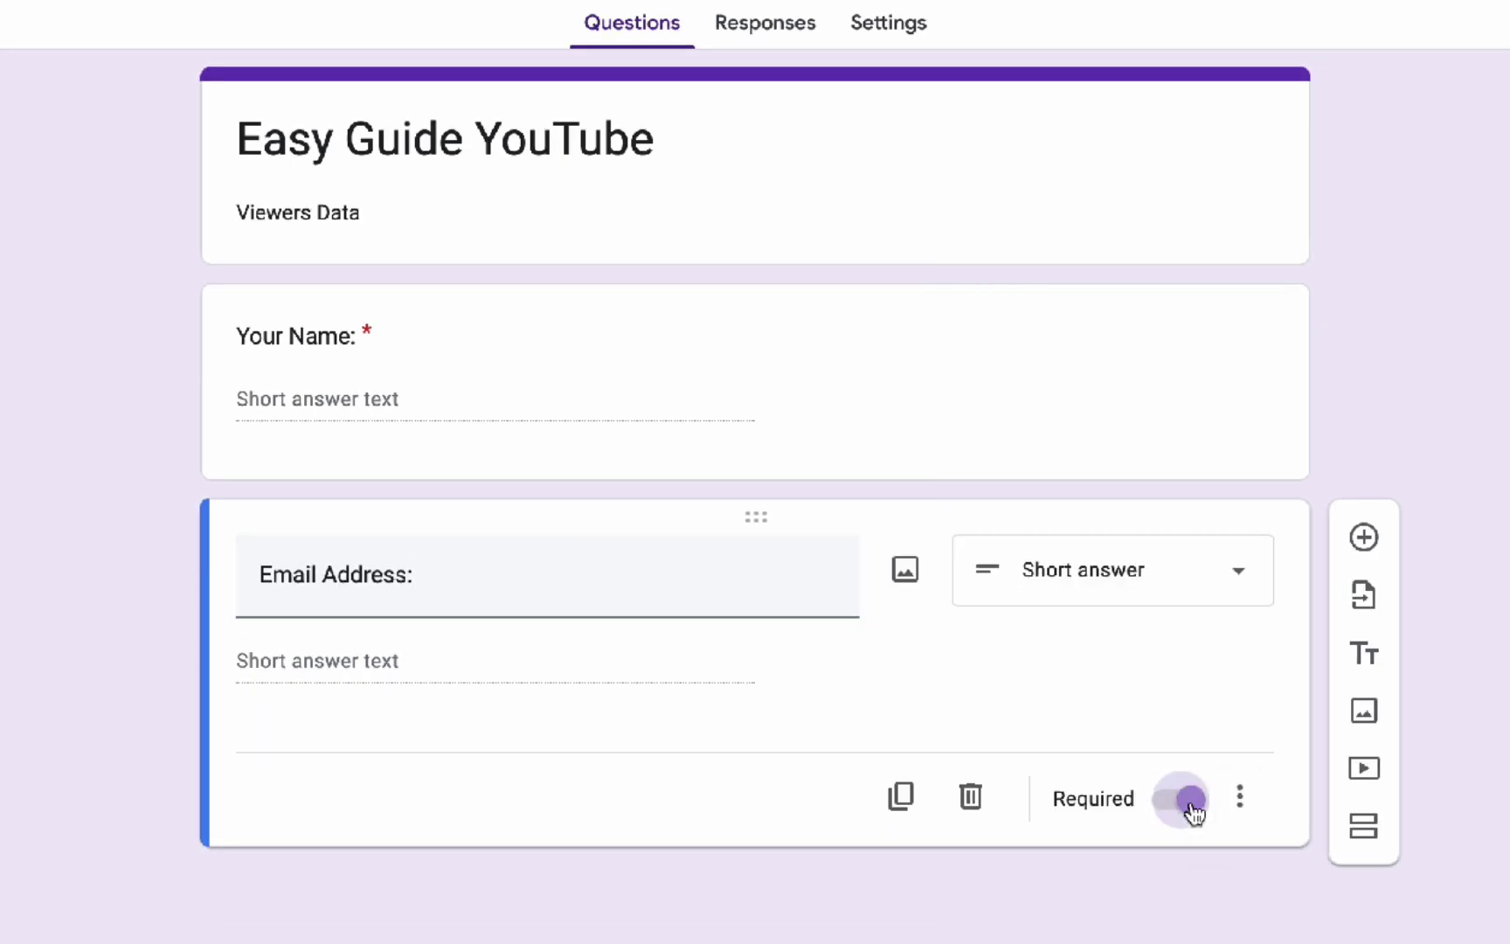
Step: Add a multiple-choice question asking for future video ideas for the channel
click(1363, 535)
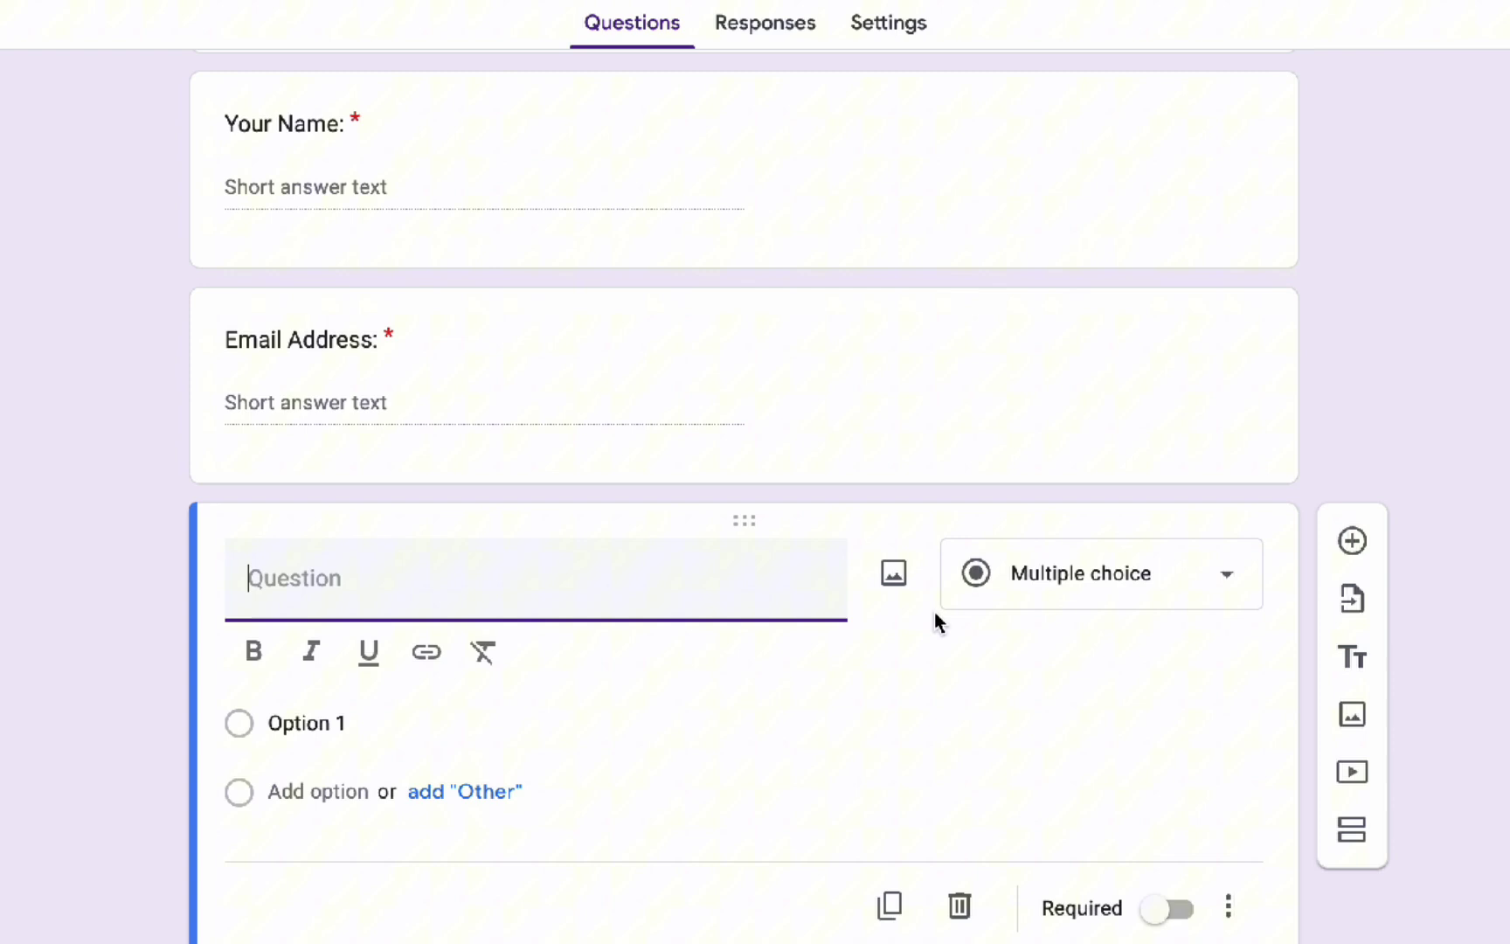
text(What do you sug)
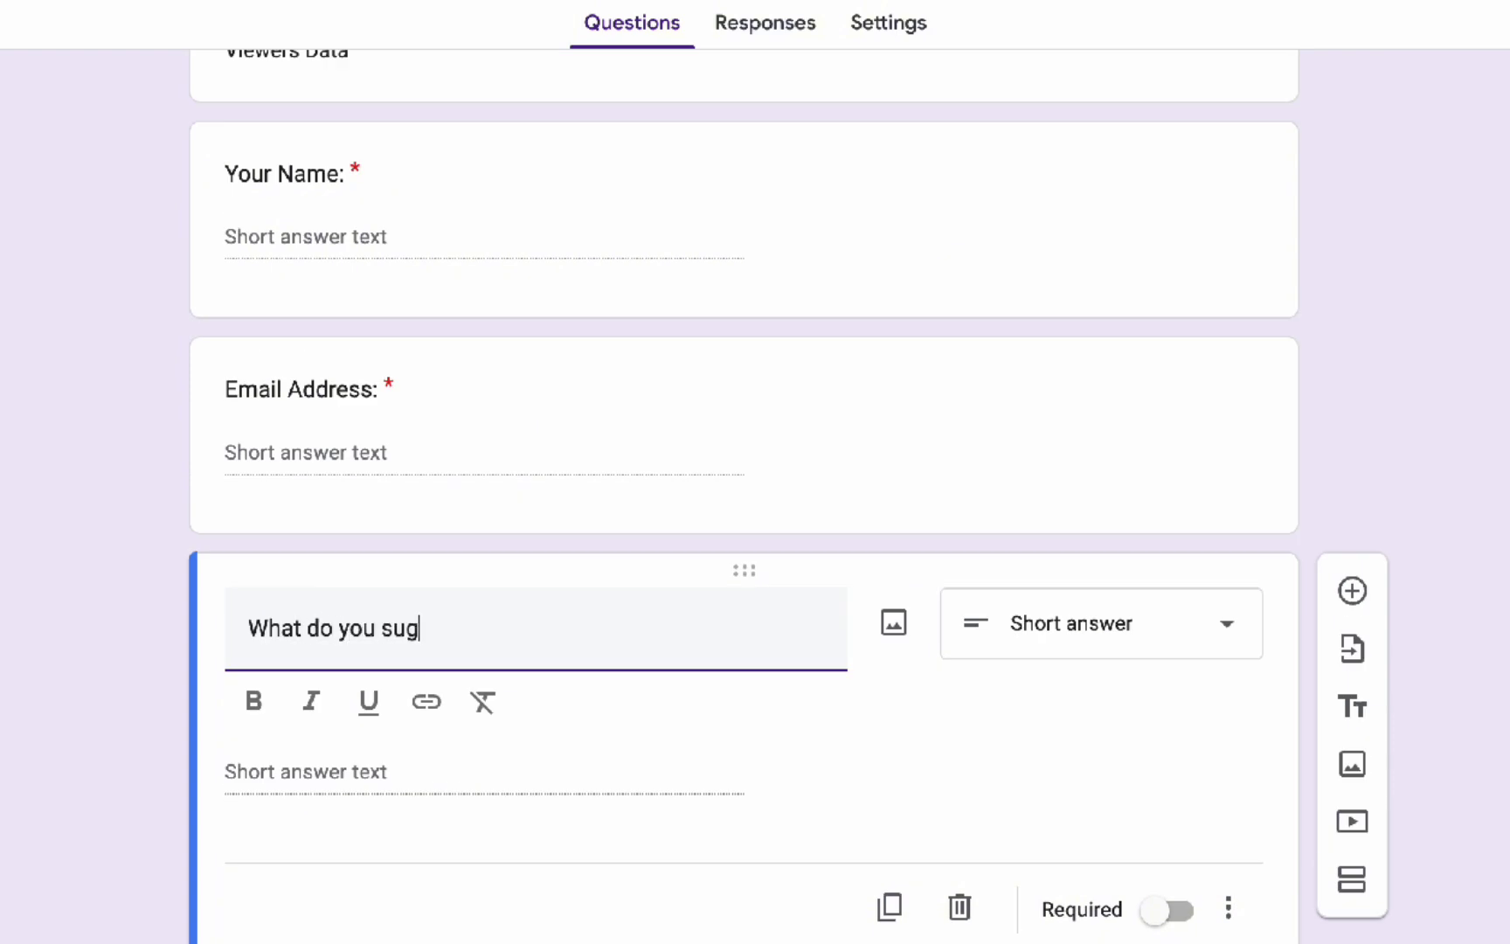
text(t for a futu)
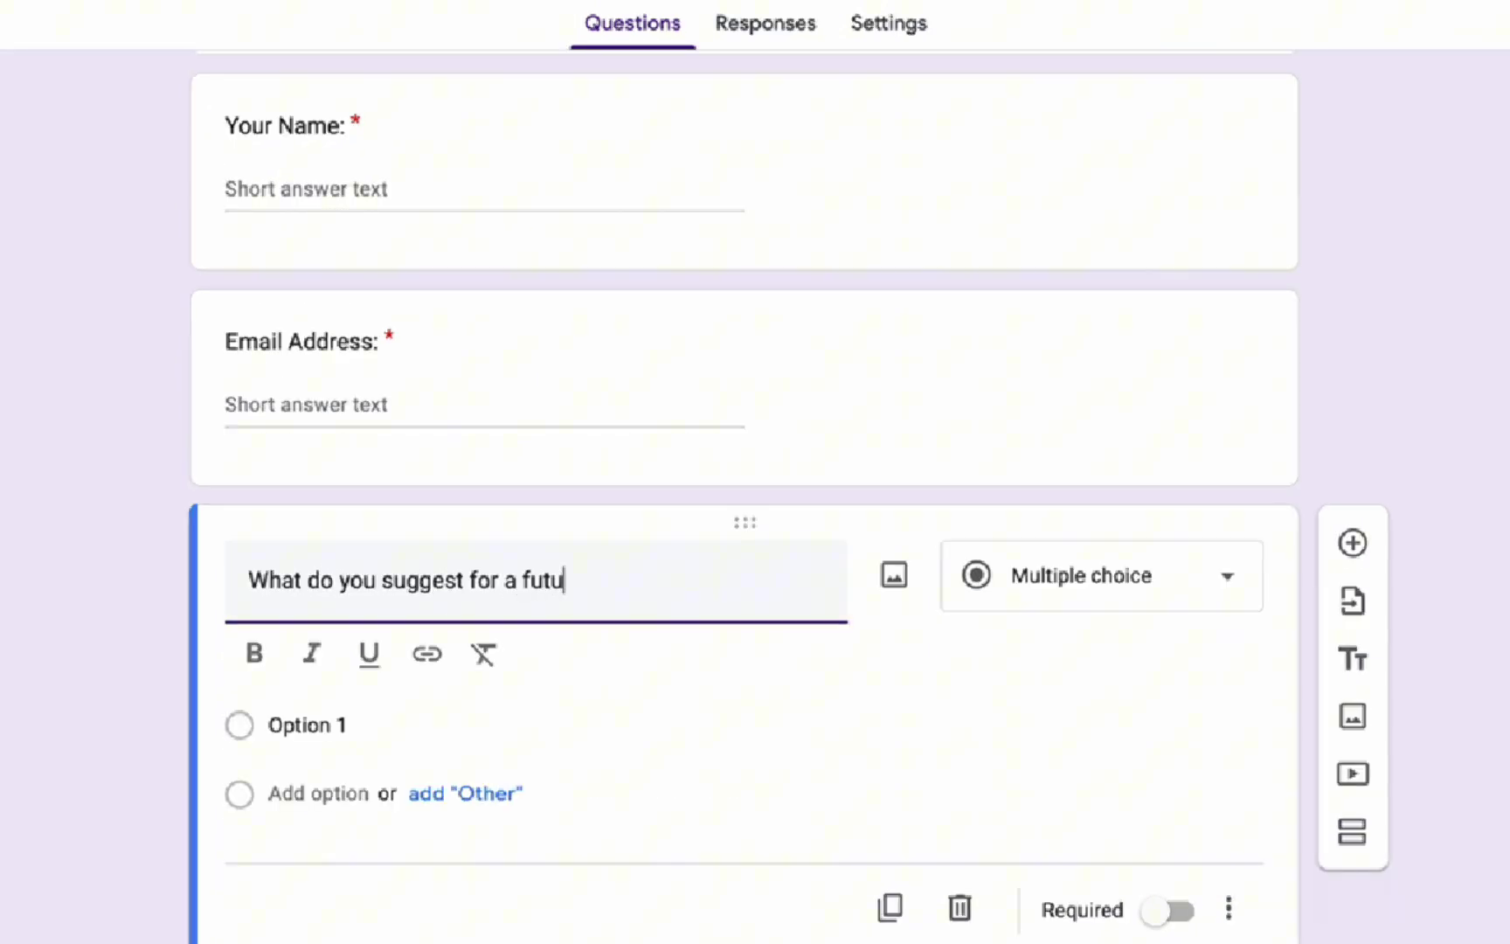
text(video on)
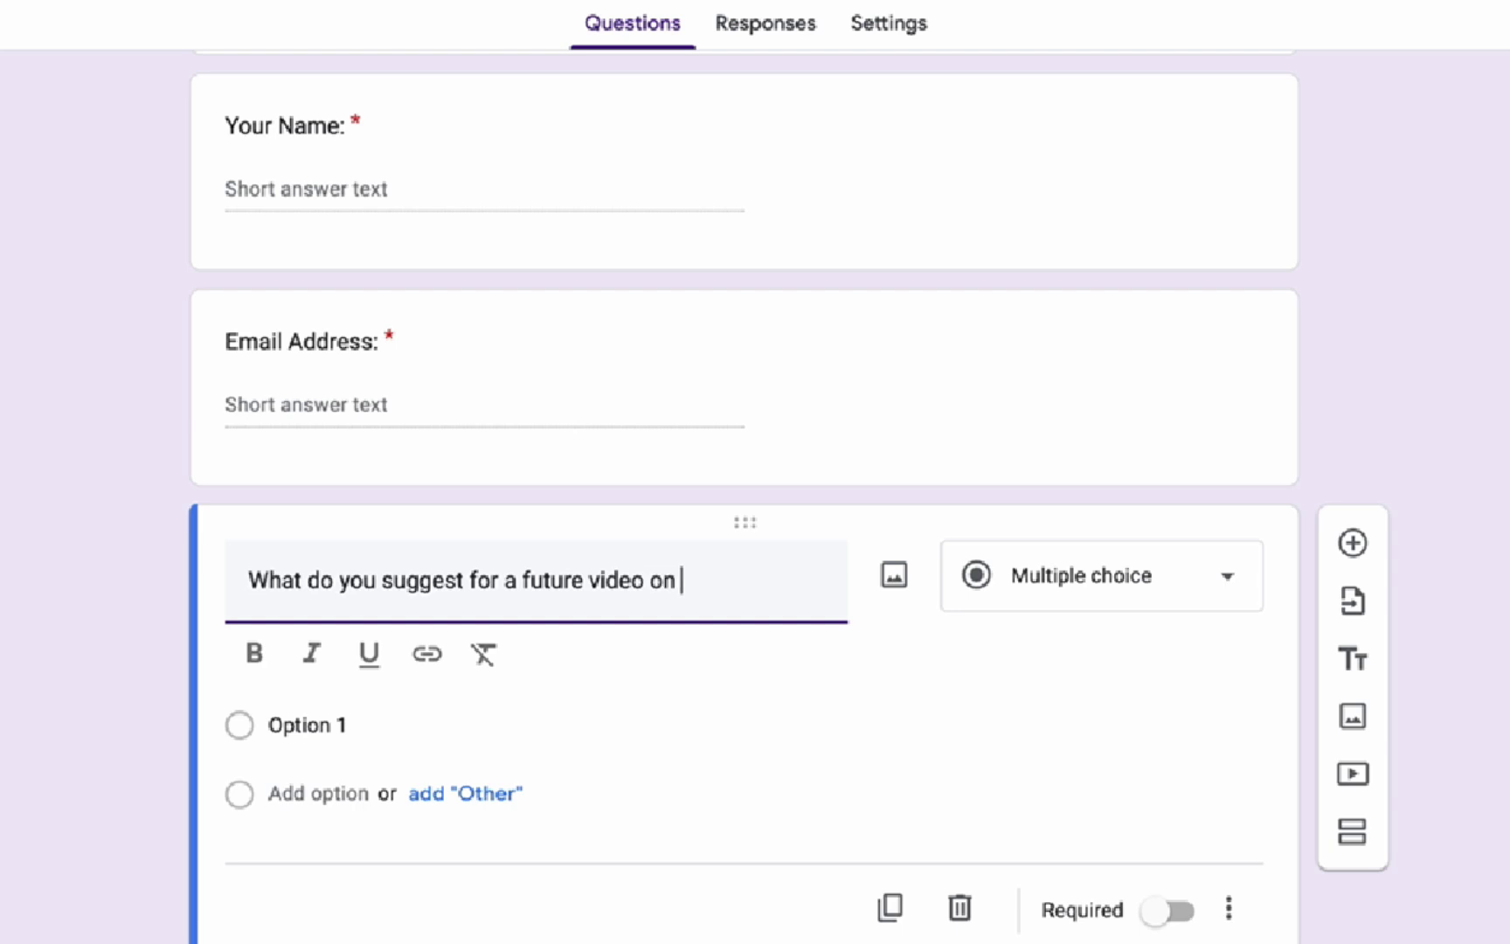
text(channel)
click(1101, 575)
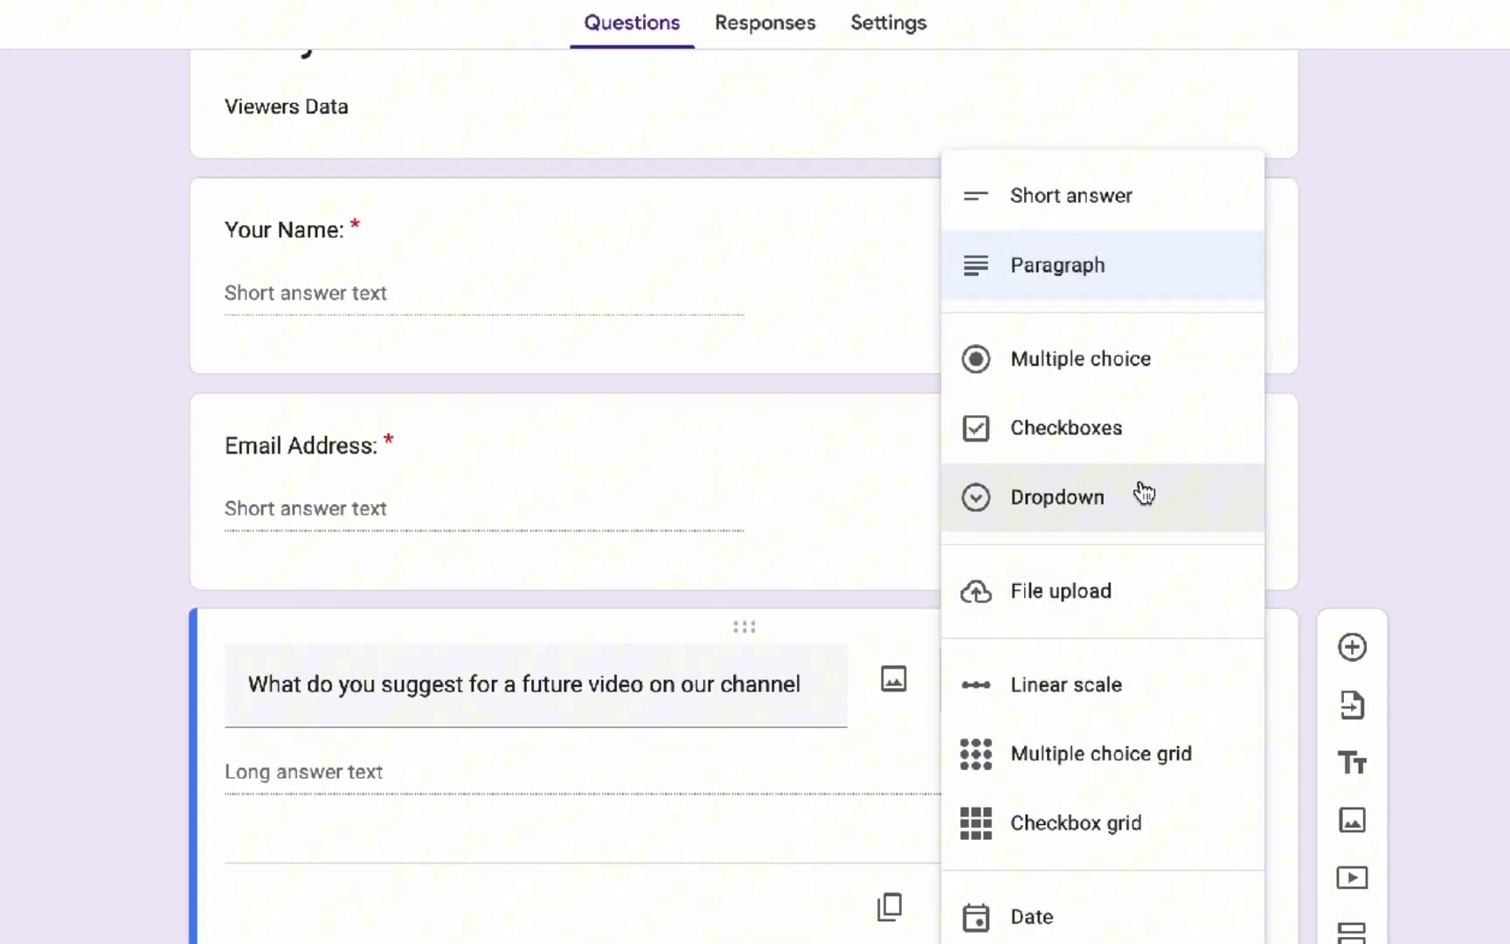
click(1079, 266)
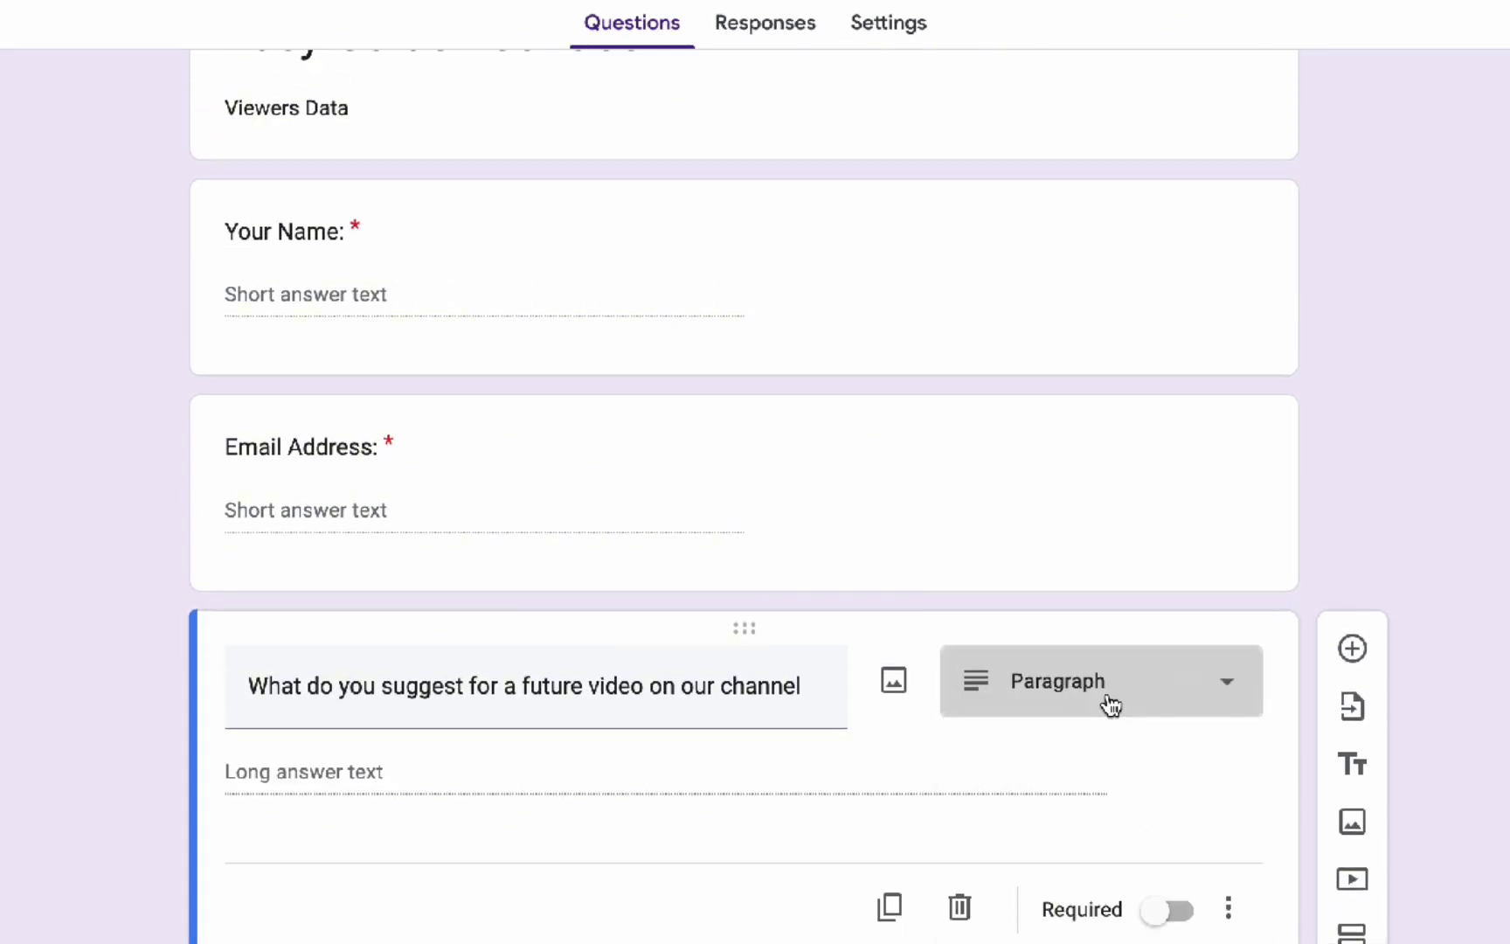
click(1109, 704)
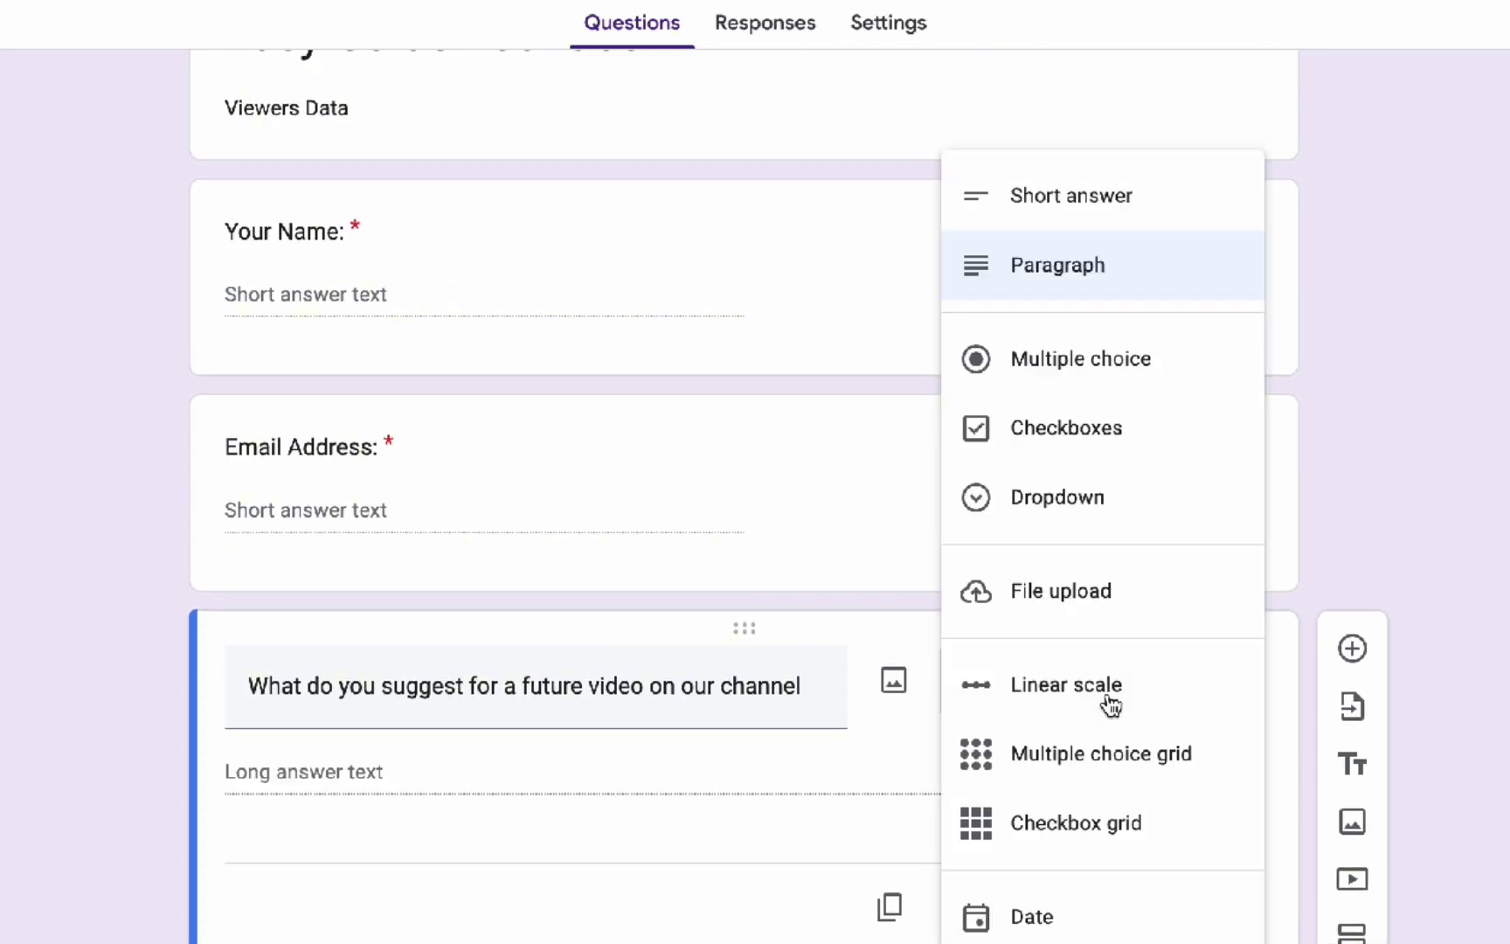
click(1040, 374)
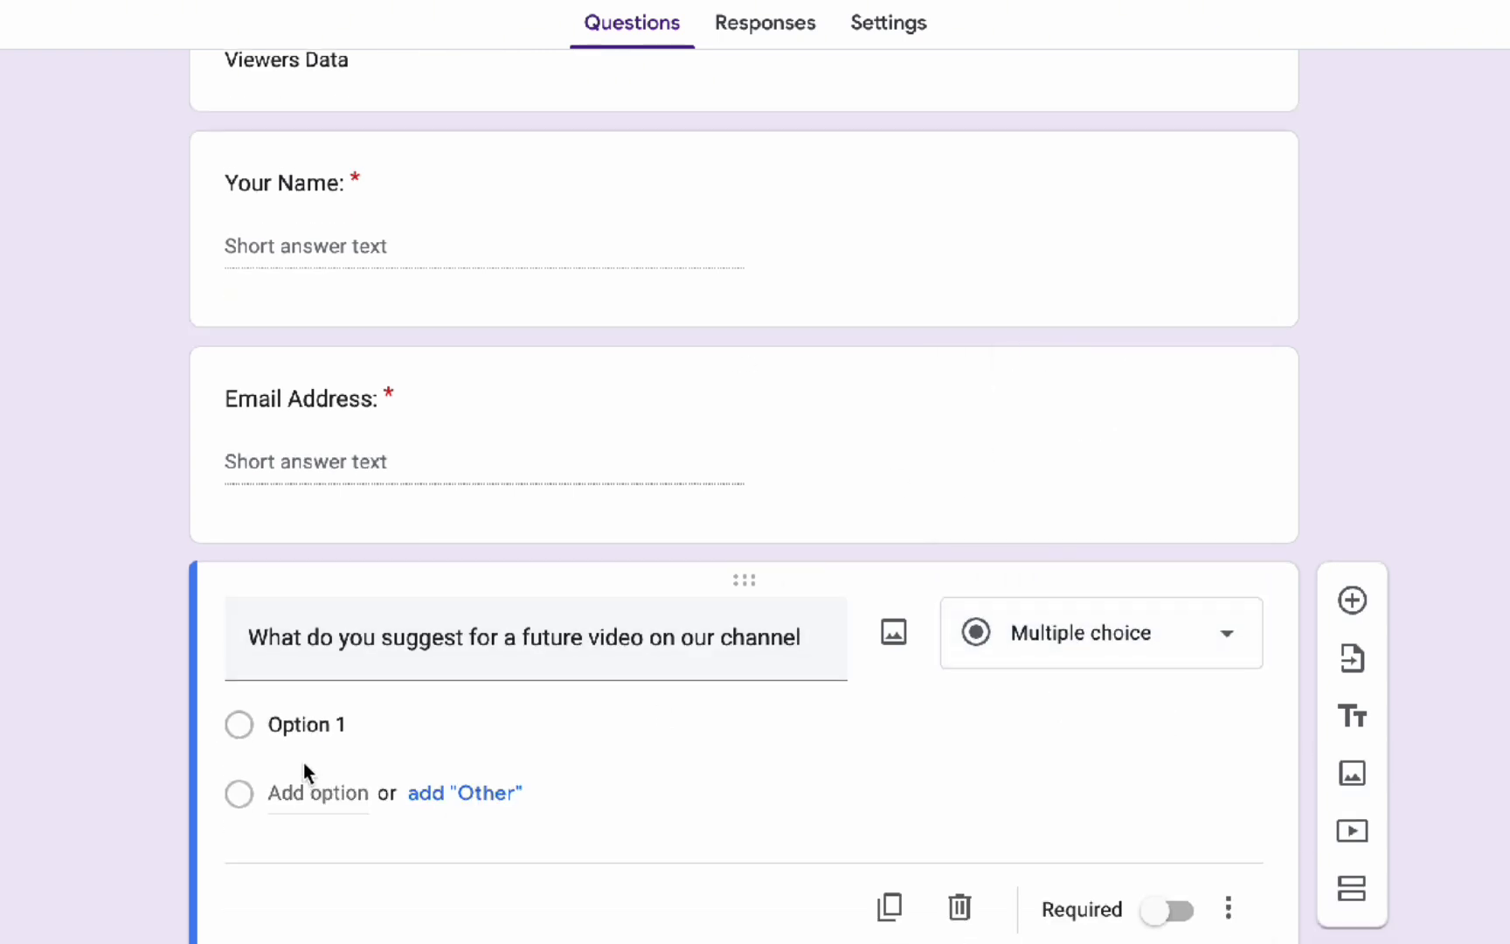
Step: Give it the options How to Videos, Money Making Videos and Funny Videos
click(426, 732)
text(How to Videos)
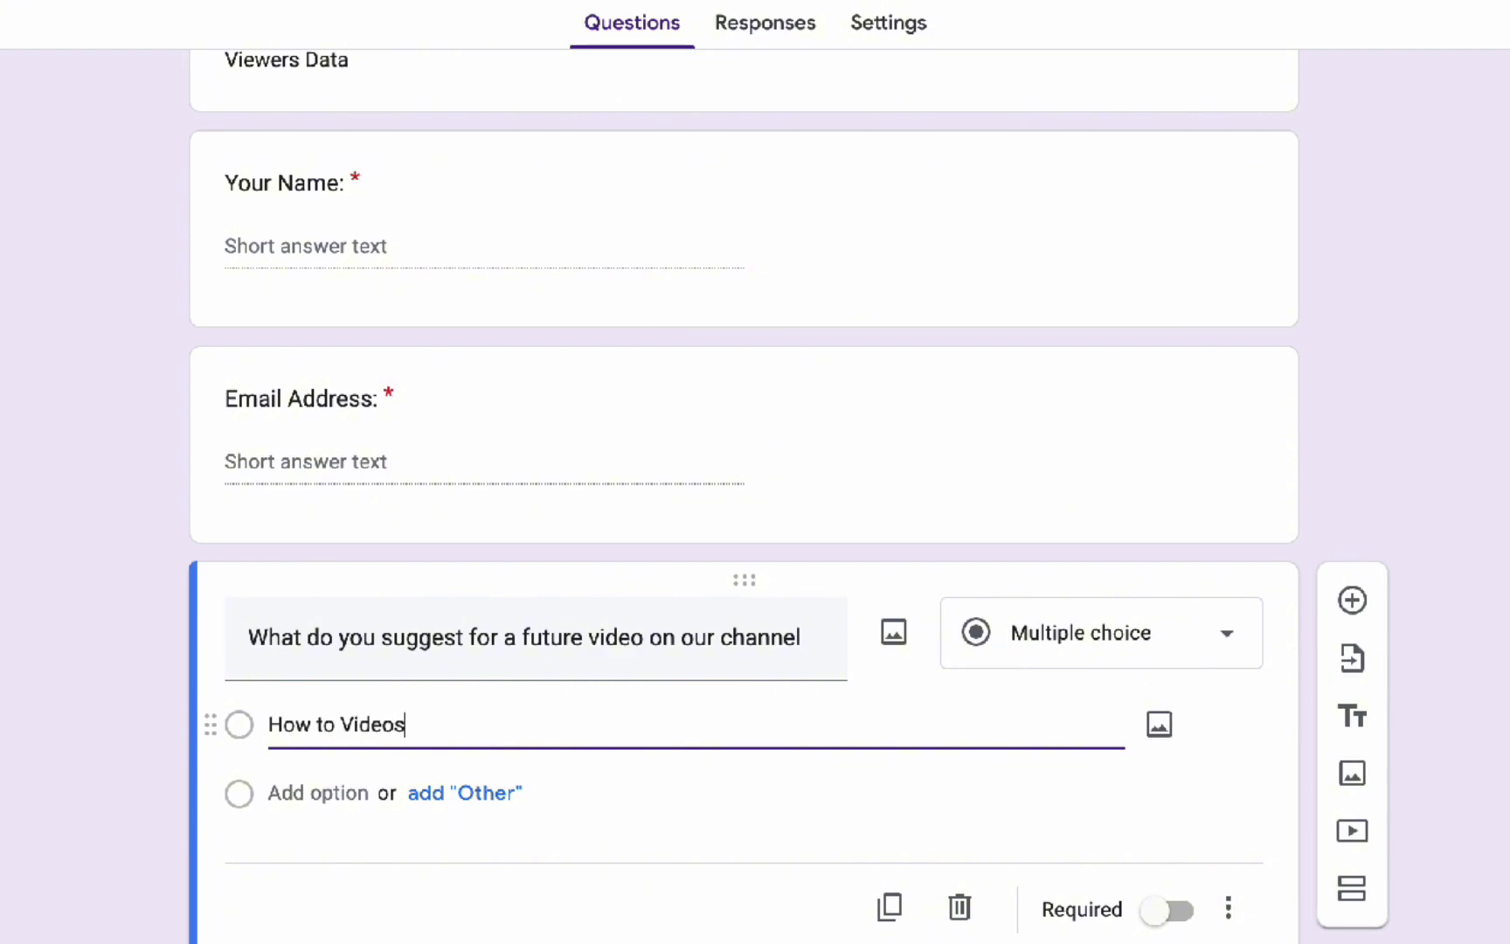
click(319, 792)
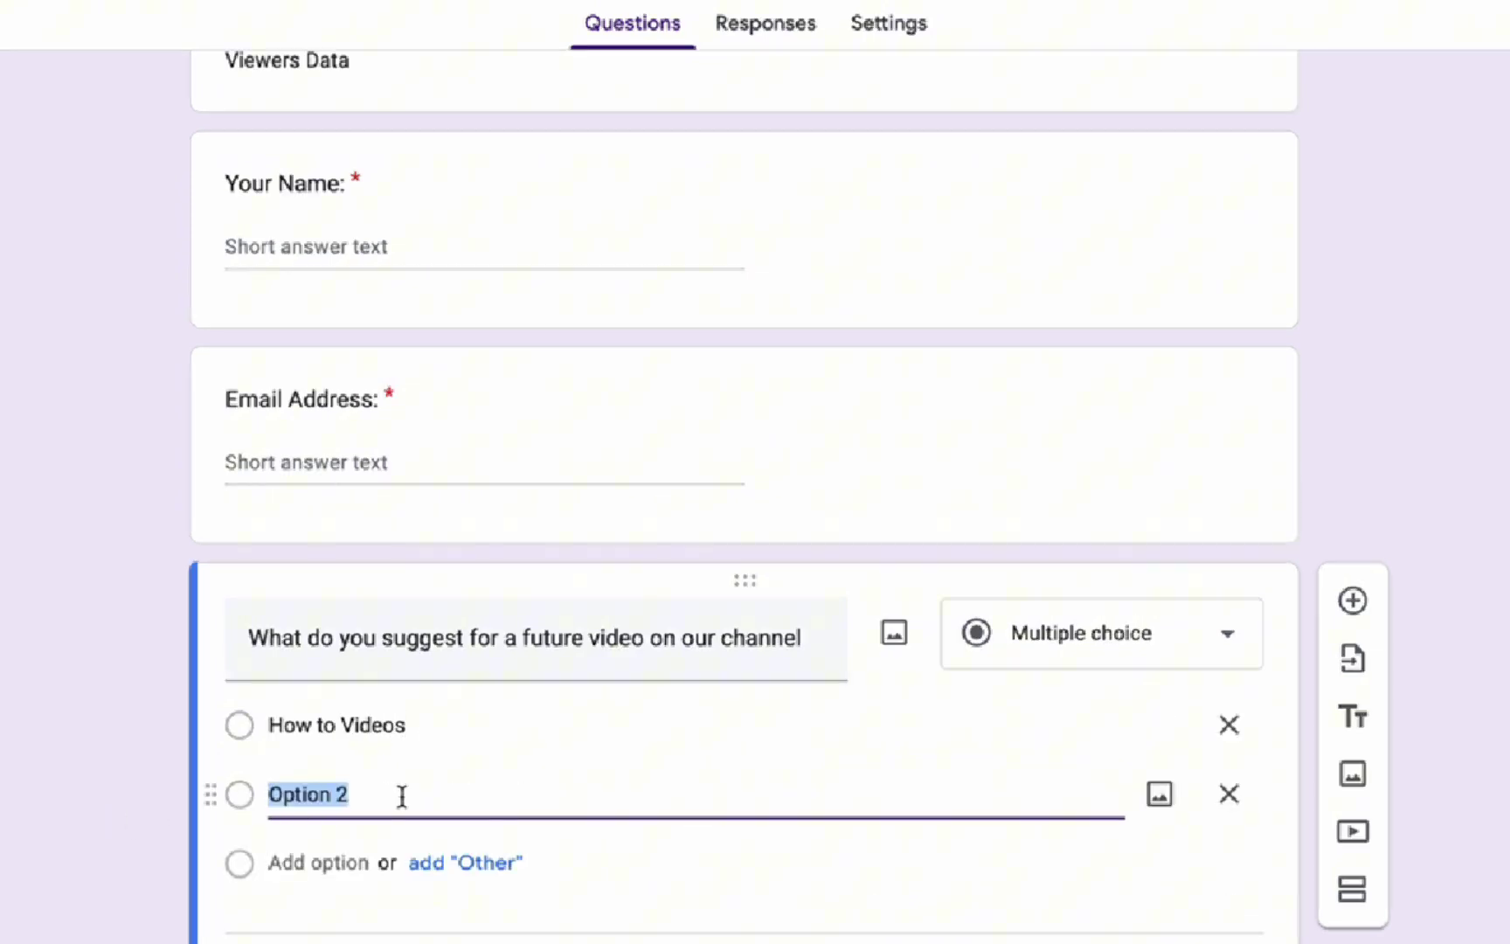
text(Money Making Video)
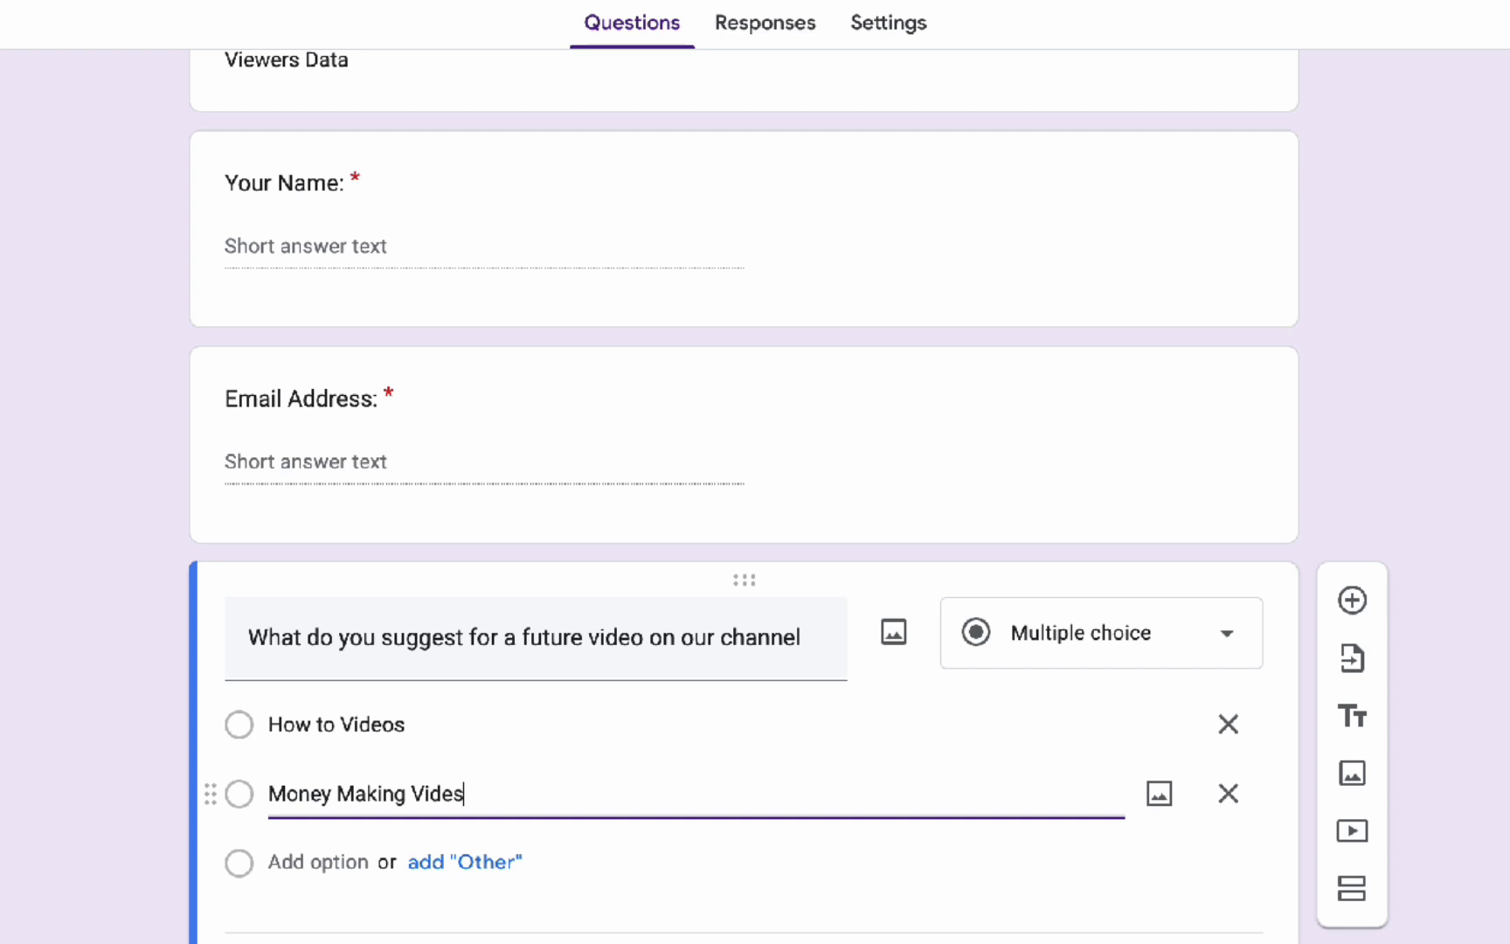
text(s)
click(242, 863)
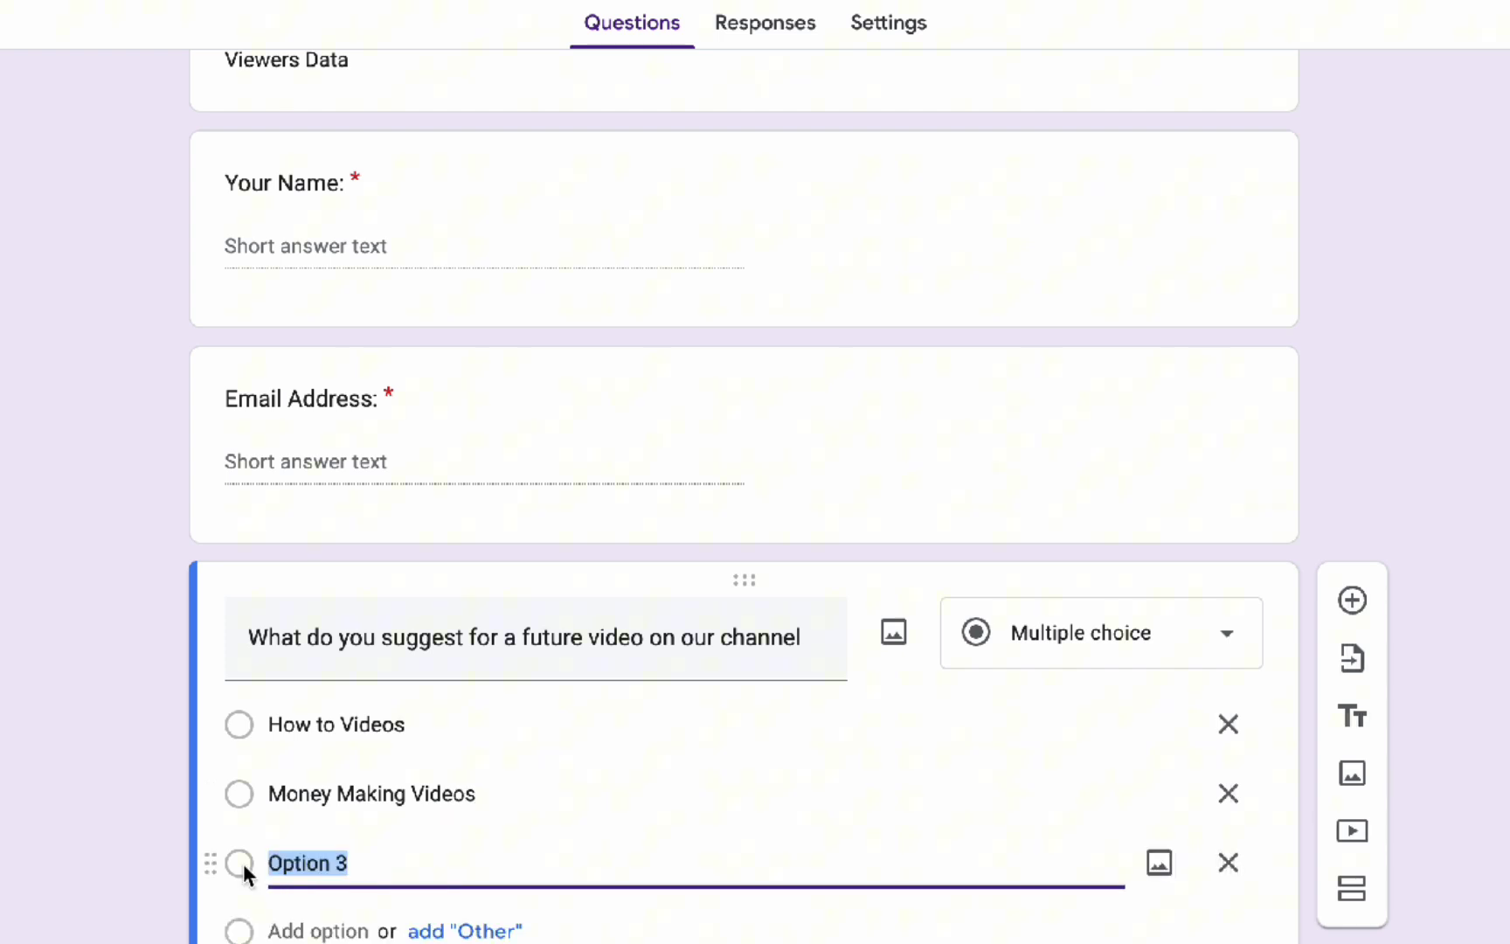
text(Funny Videos)
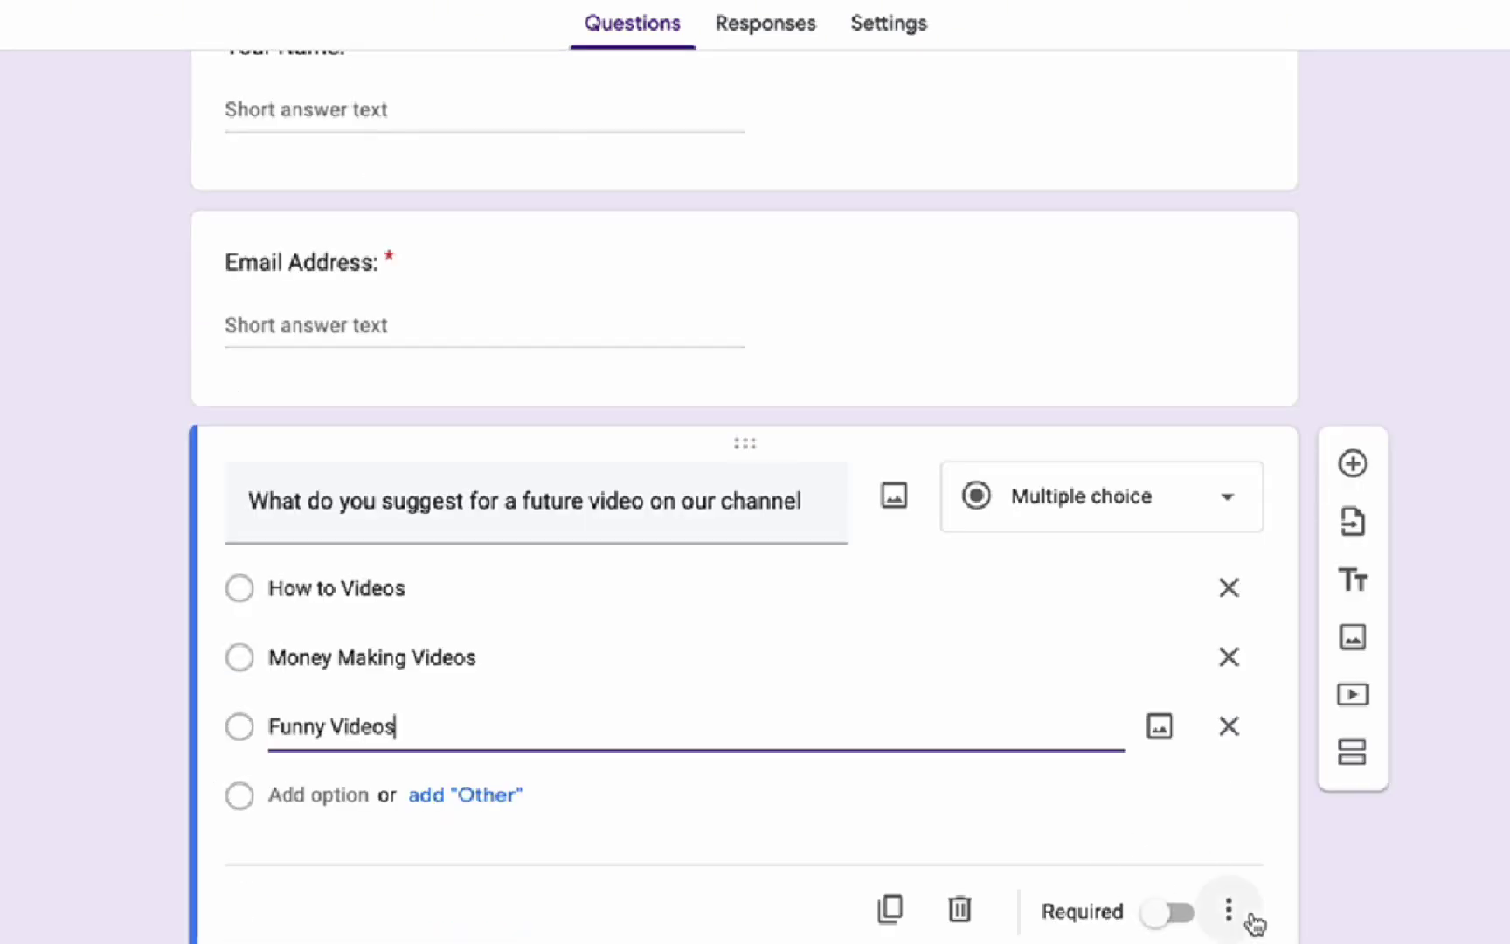
Step: Add a 'Your Photo:' file-upload question with a 1 MB maximum file size
click(1355, 464)
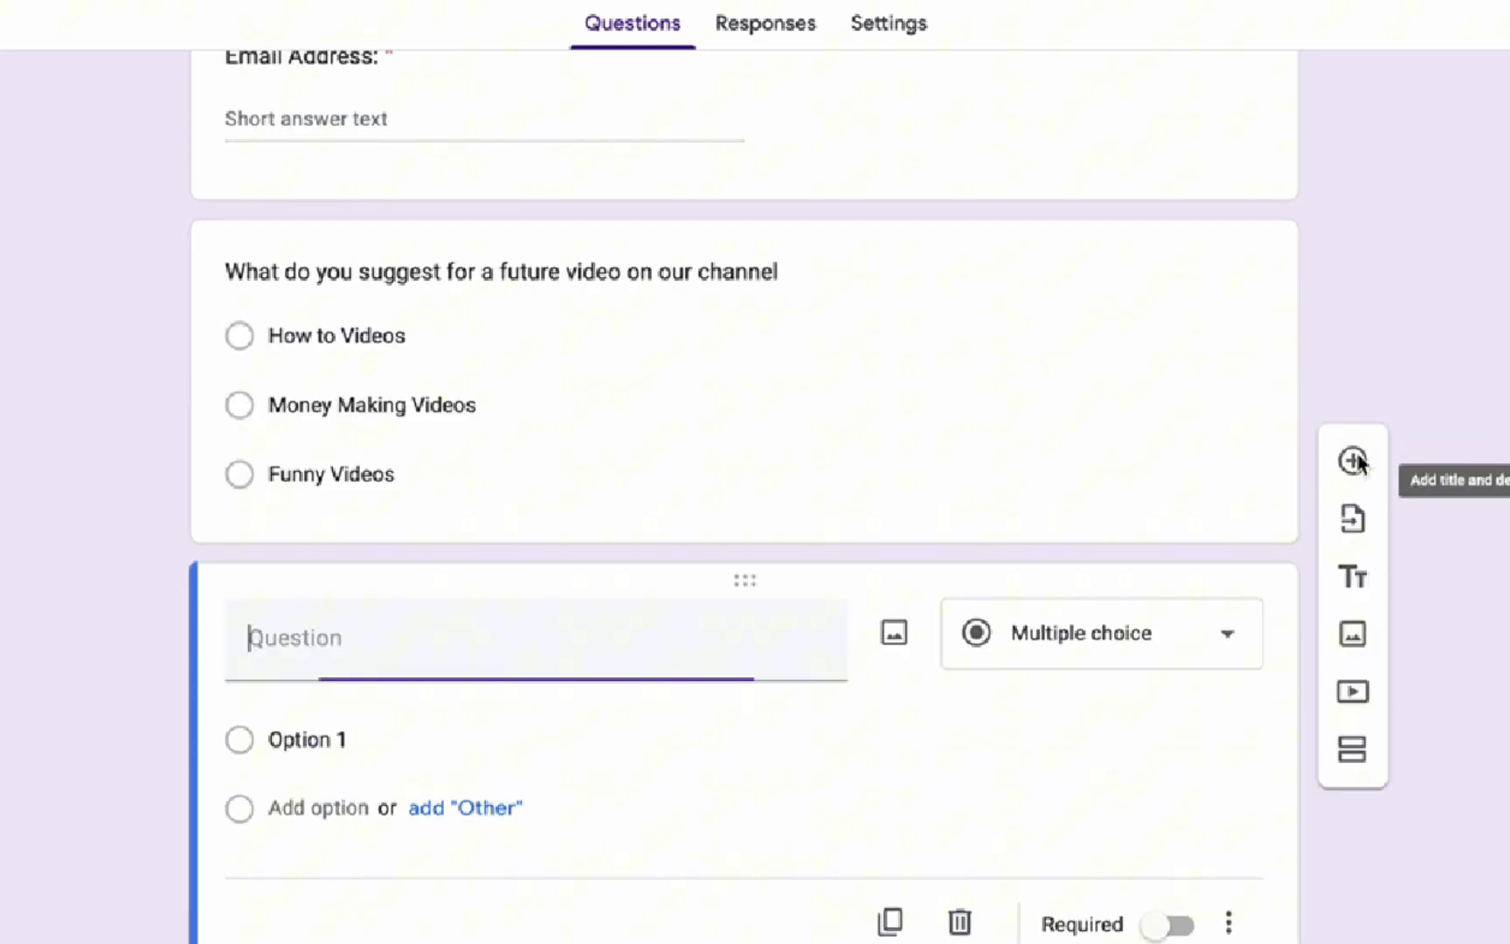
click(1044, 577)
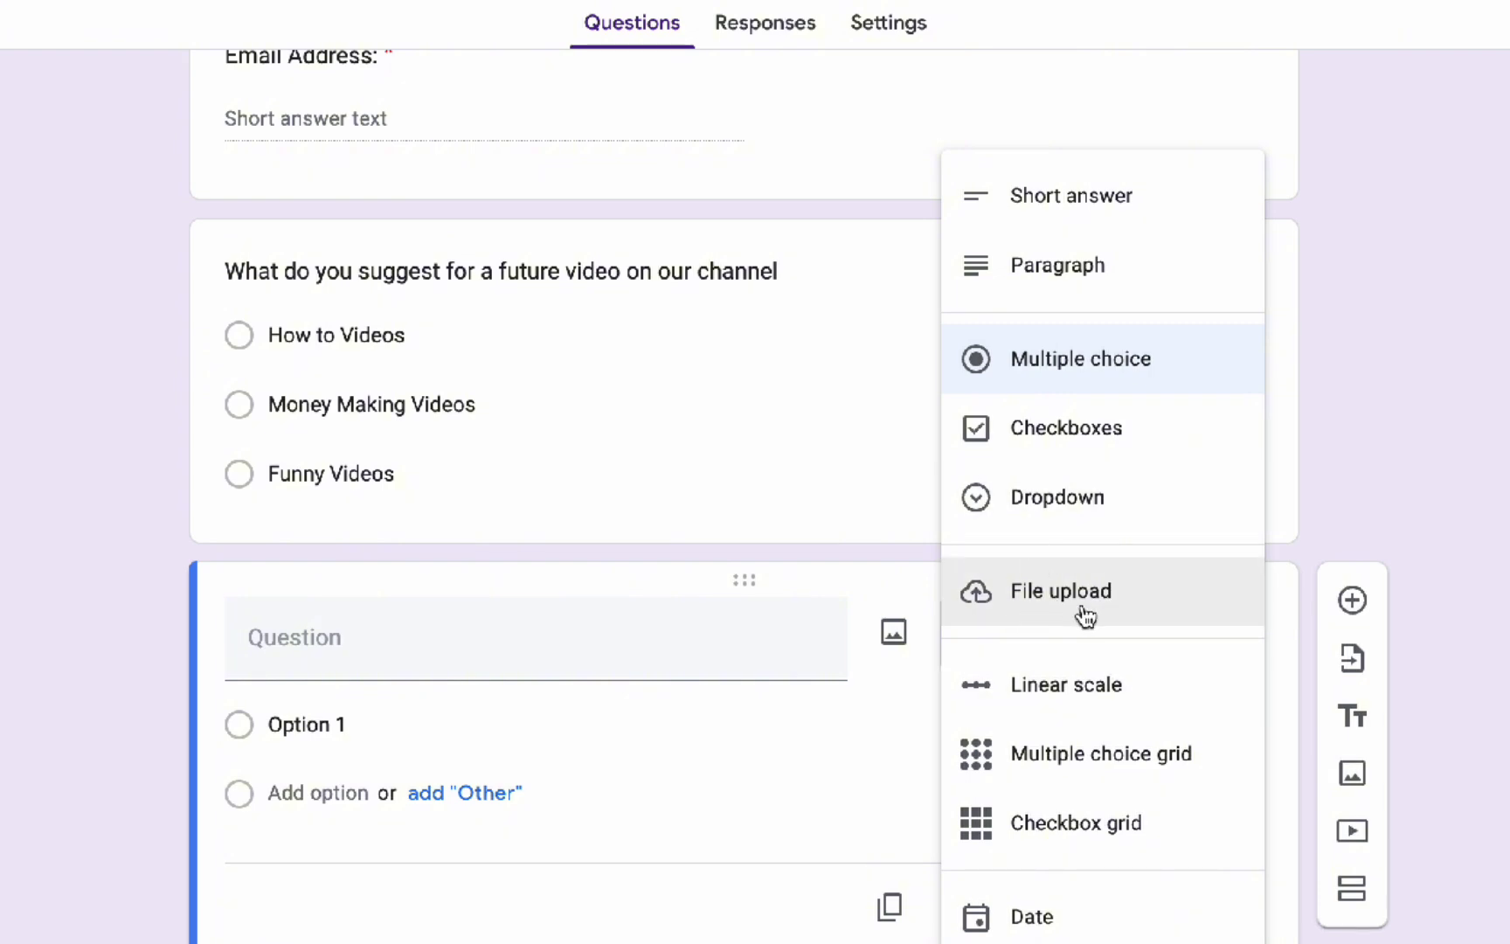
click(1048, 618)
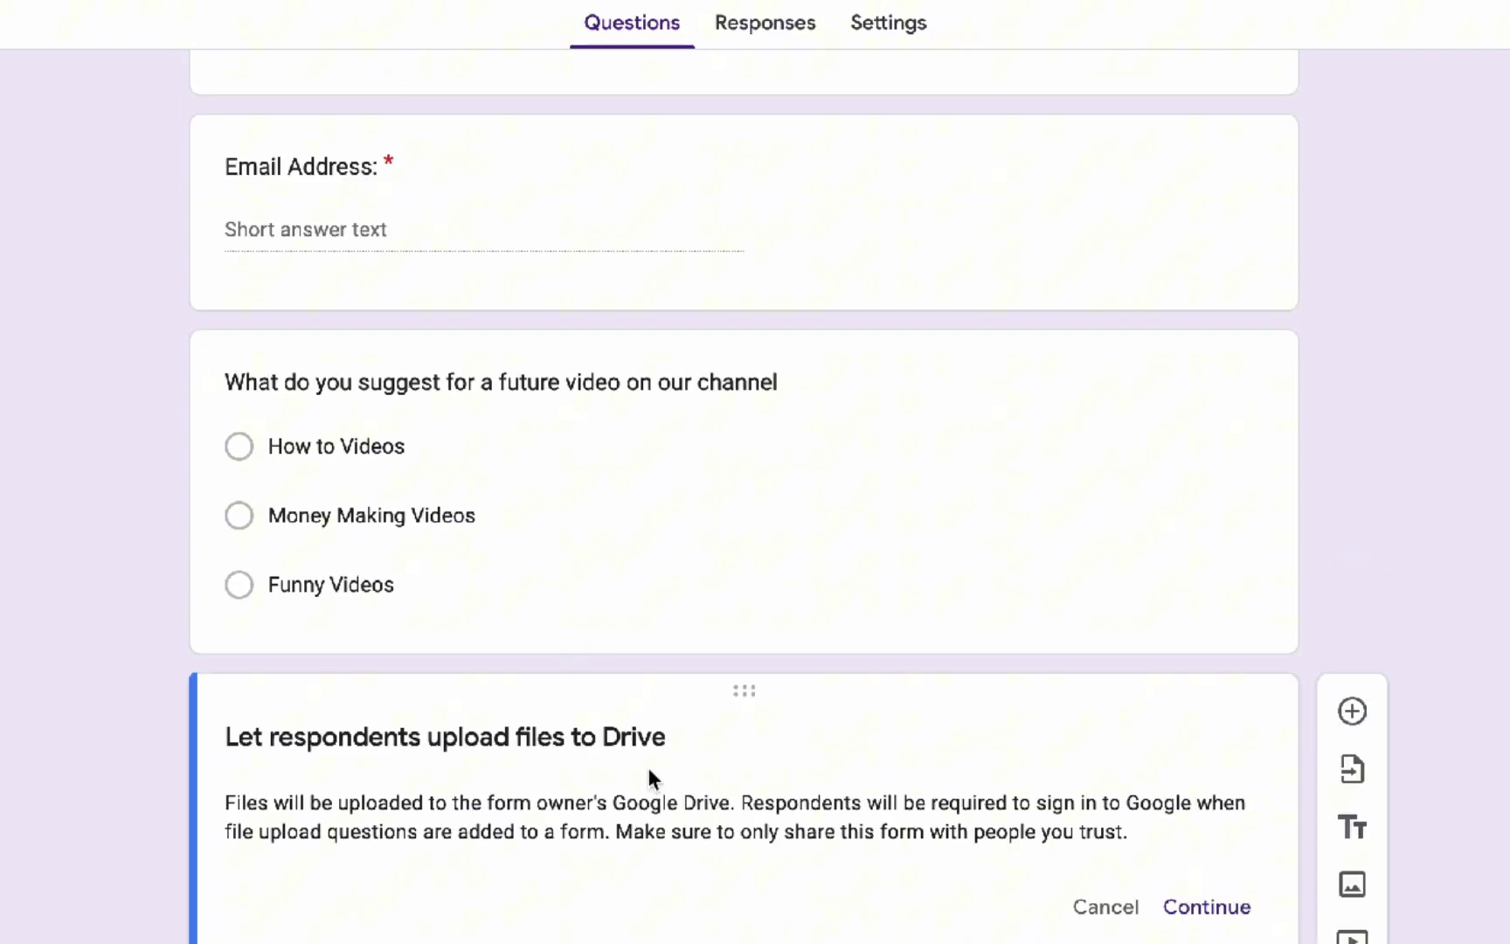
click(1207, 906)
text(Your Photo:)
scroll(745, 754, down, 2)
click(747, 742)
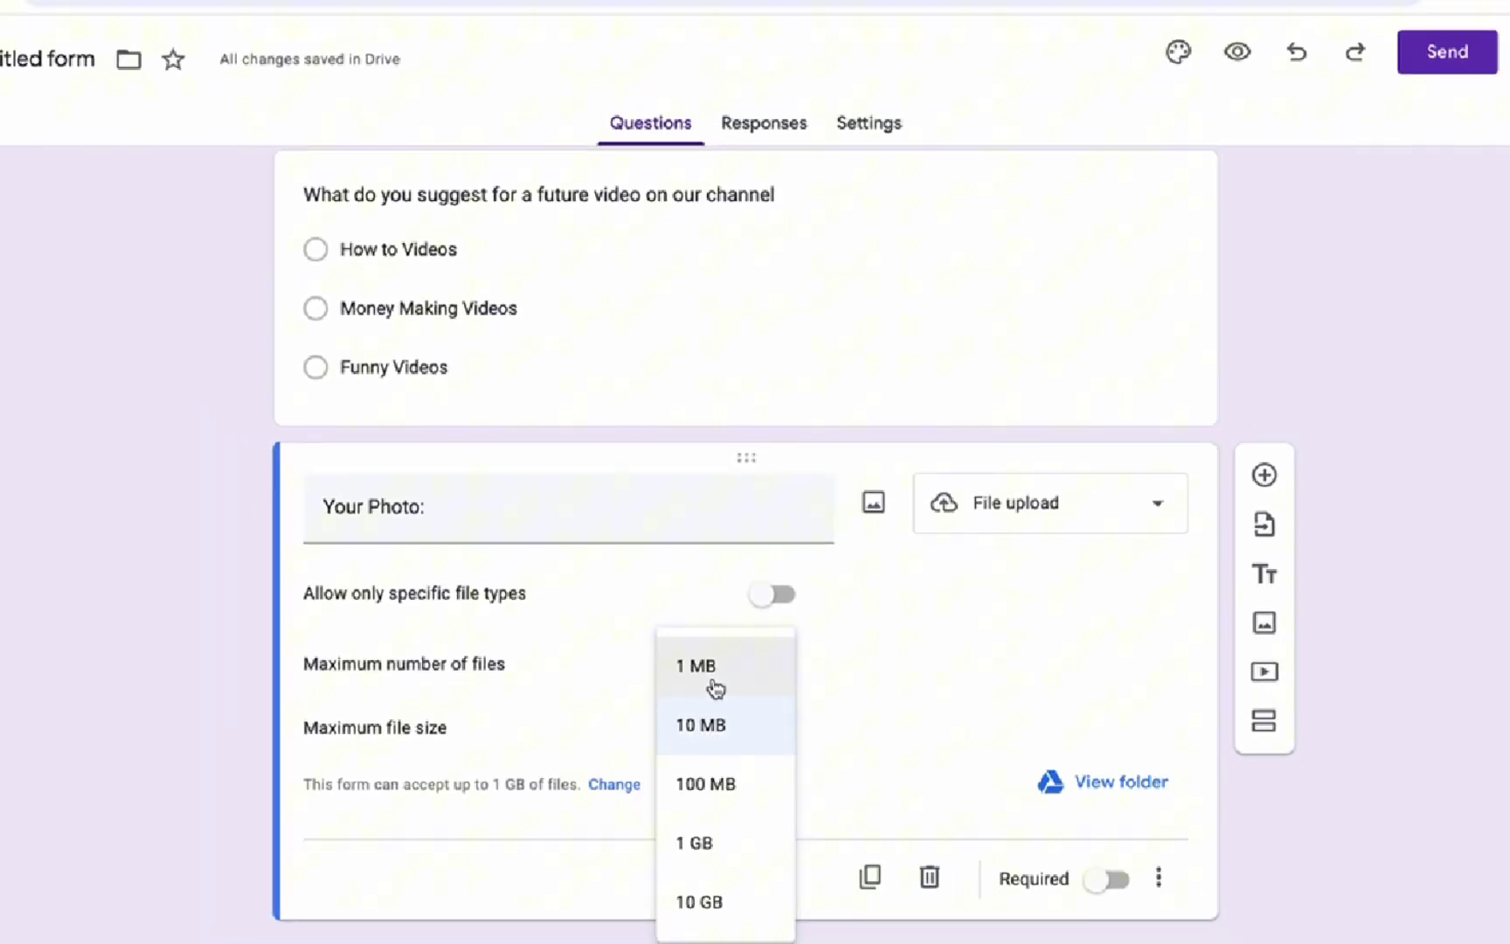
click(714, 679)
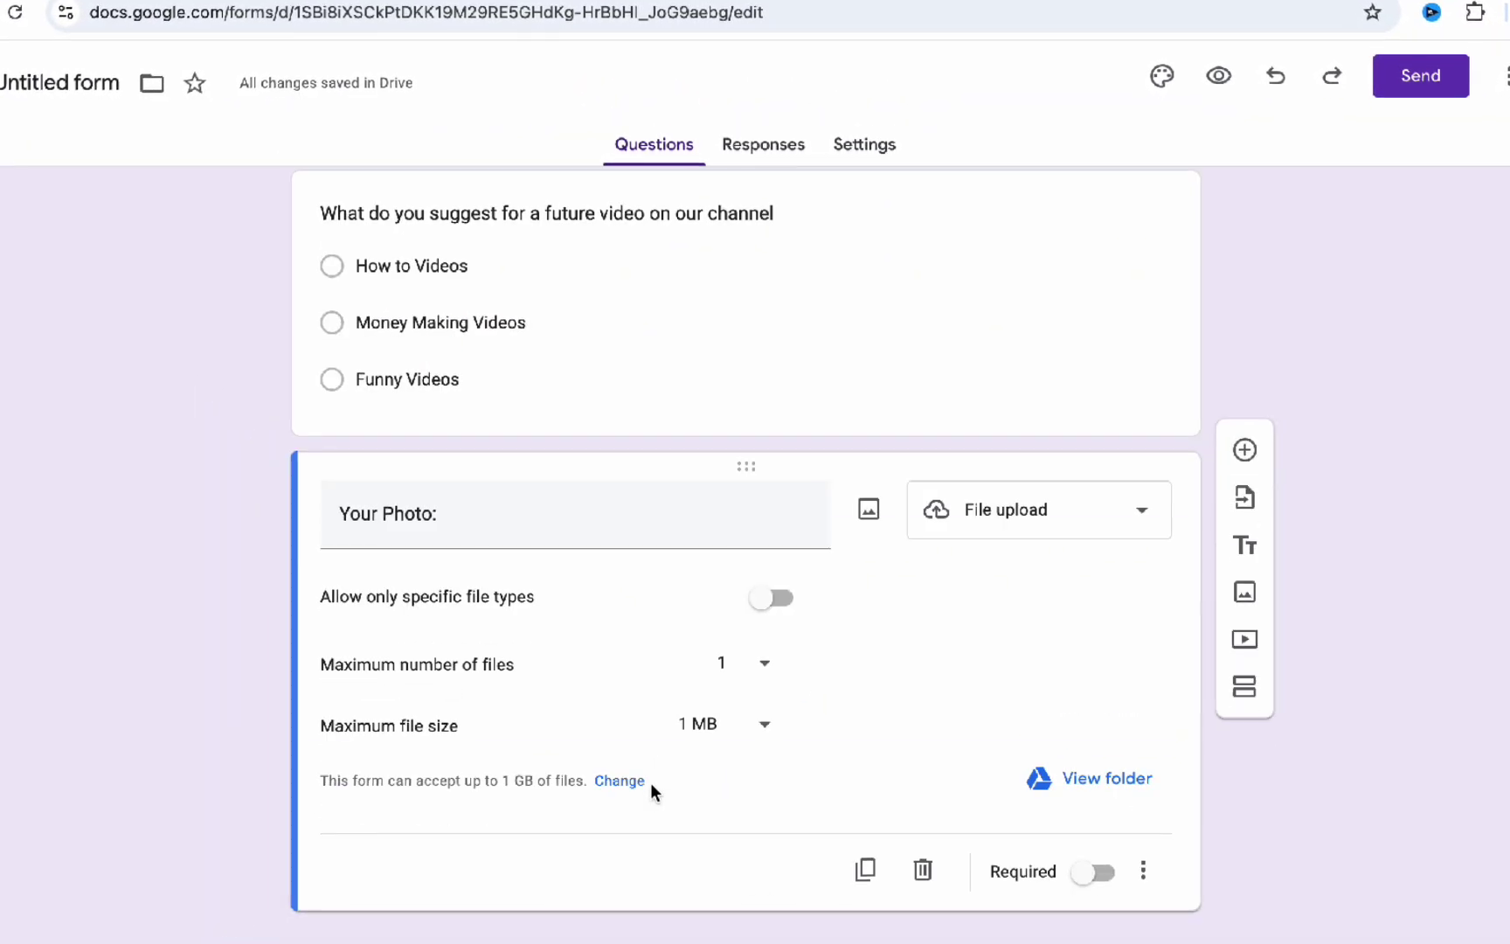
scroll(649, 782, up, 5)
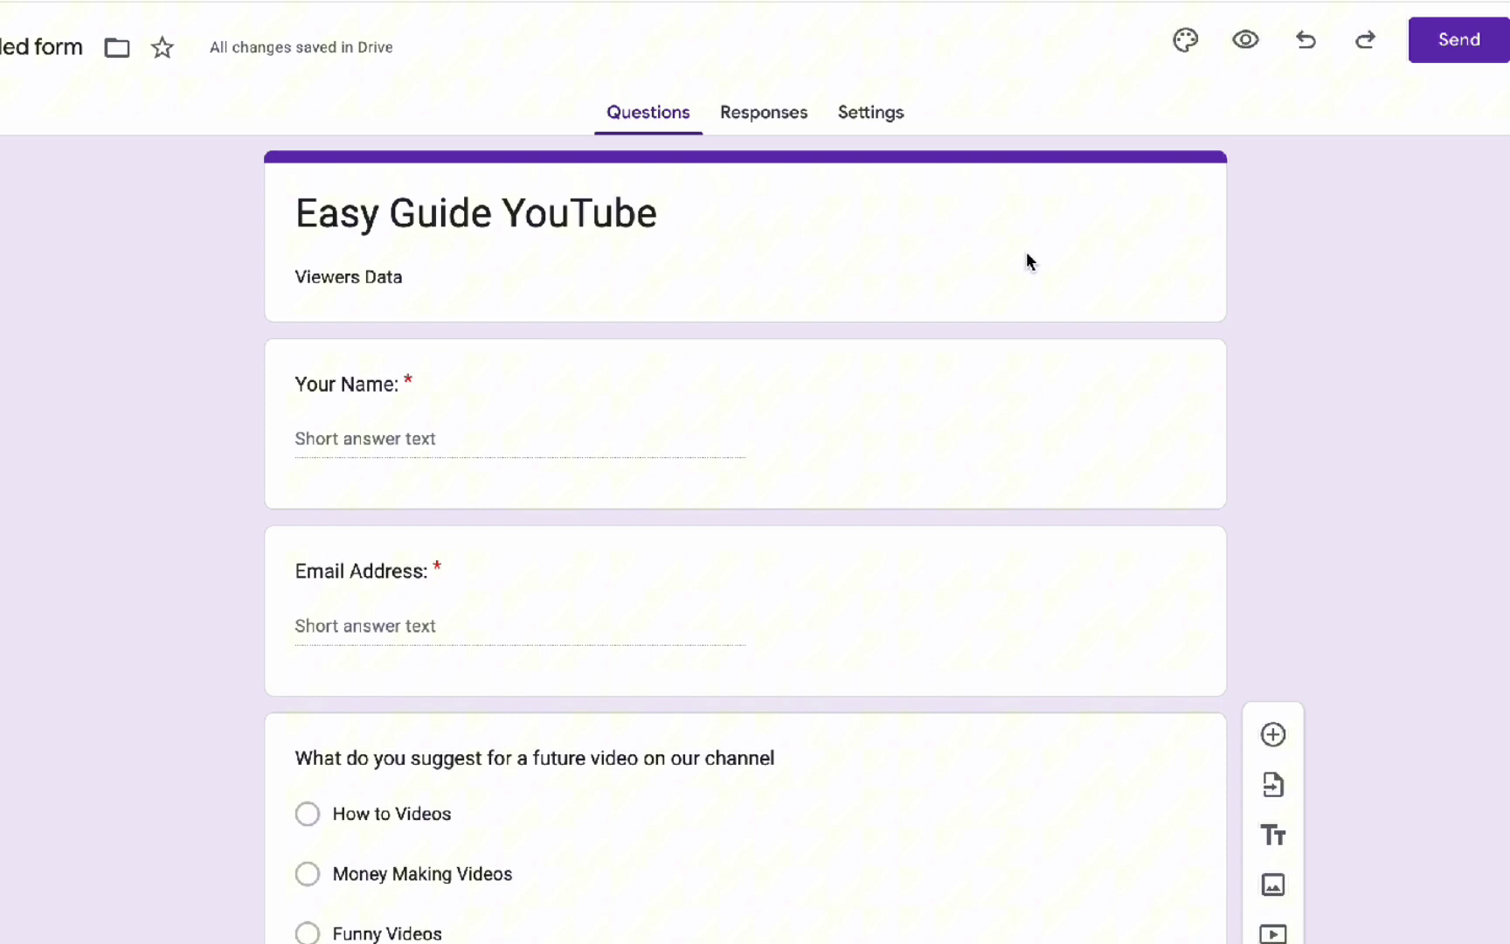
Step: Get the form's sharing link from the Send dialog and shorten it to a forms.gle URL
scroll(1026, 249, down, 2)
scroll(1030, 245, down, 2)
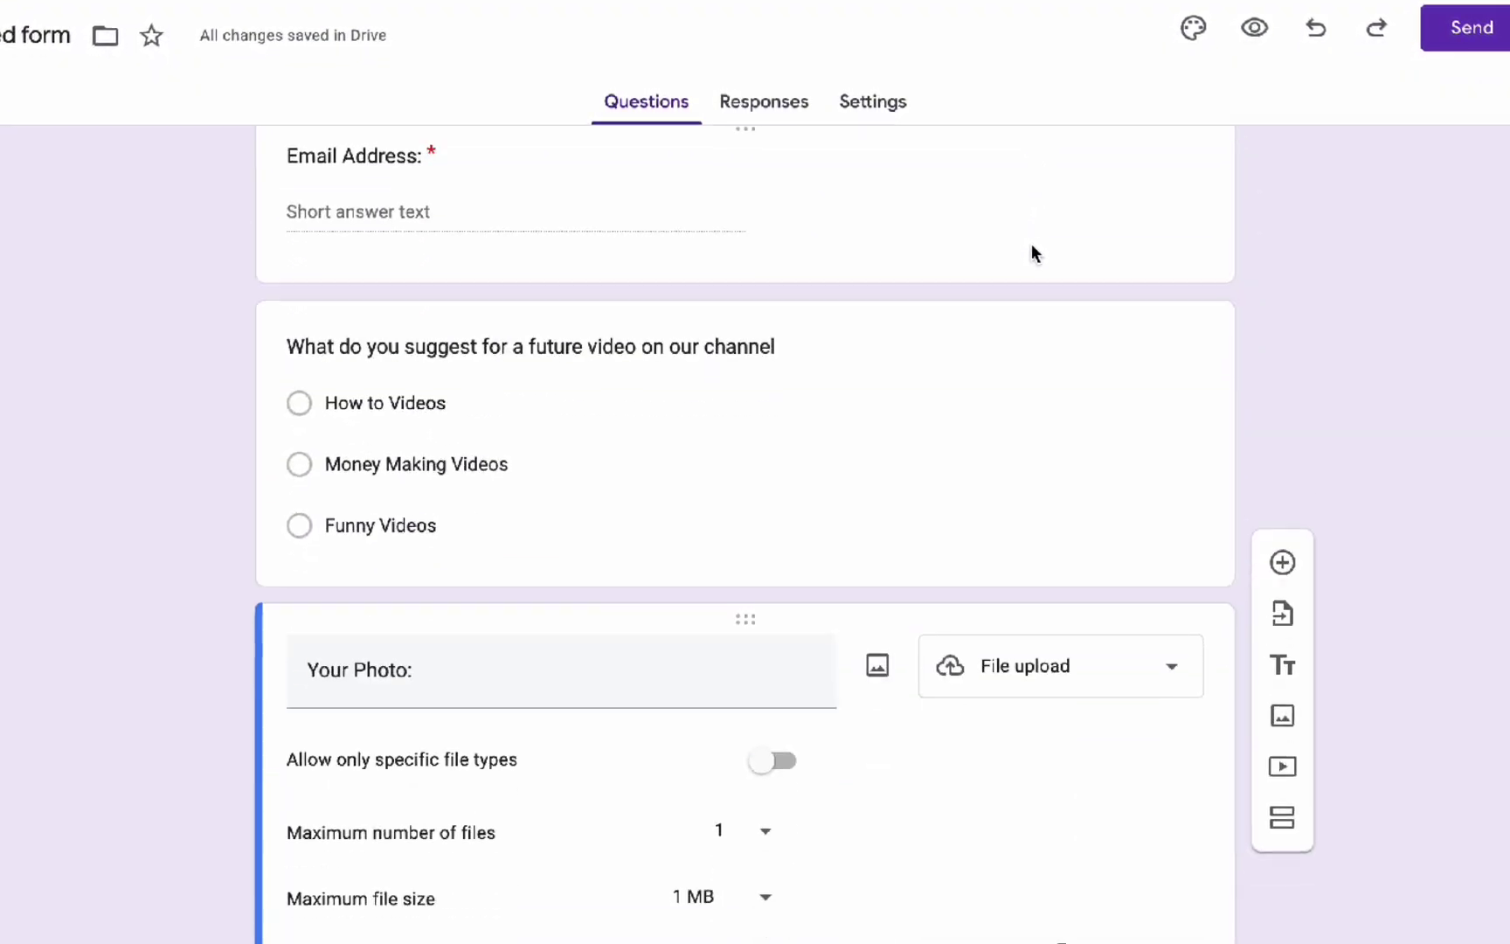
scroll(1031, 245, down, 2)
scroll(1033, 239, up, 7)
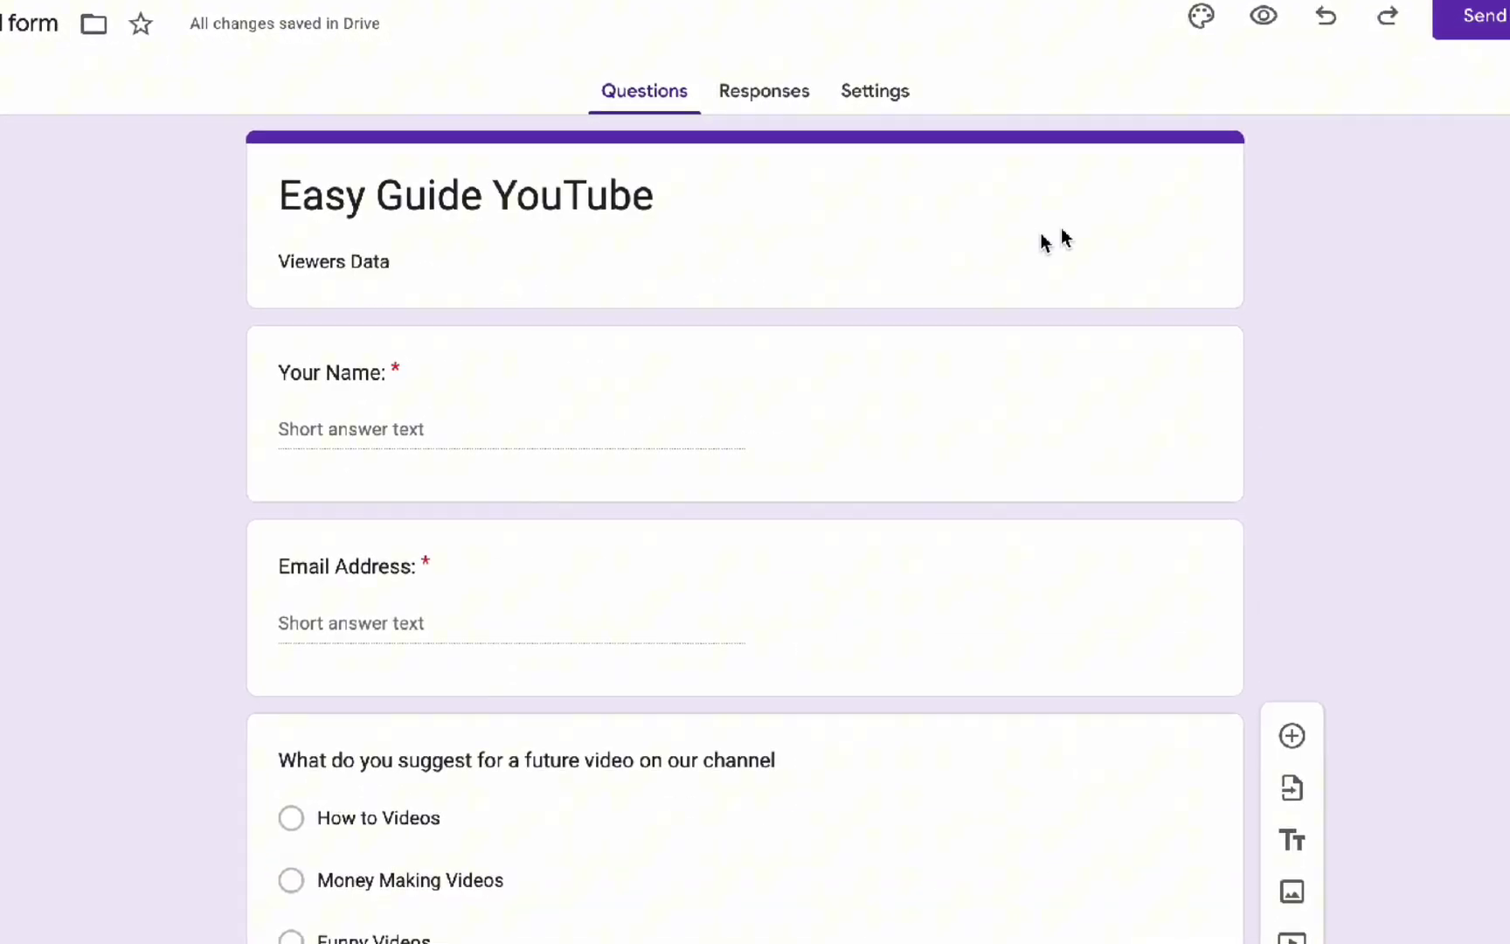
click(1486, 14)
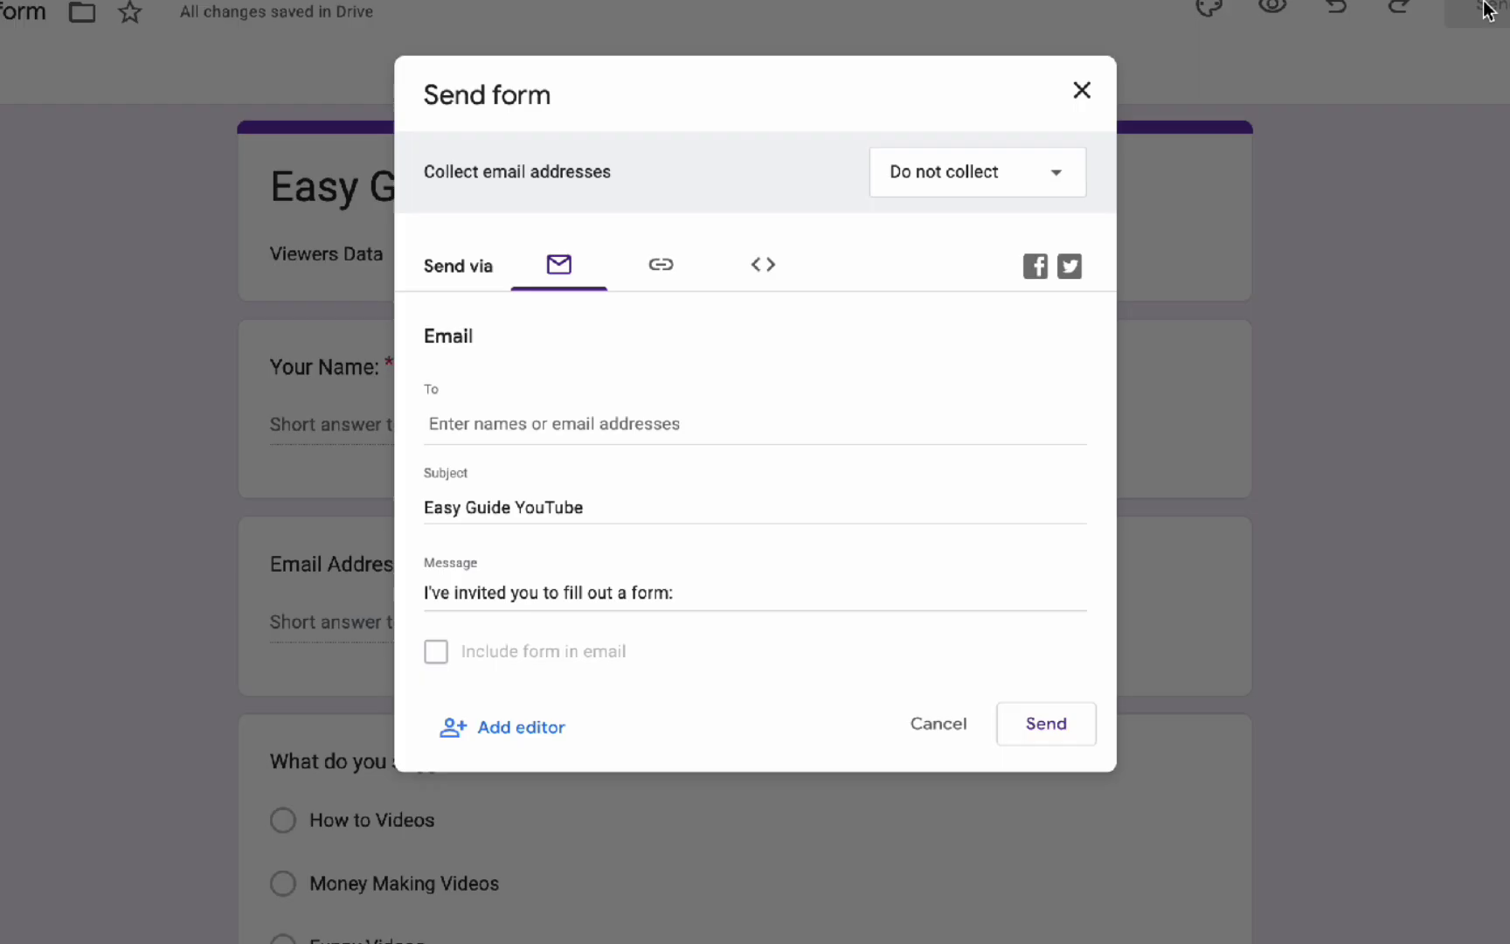
click(652, 245)
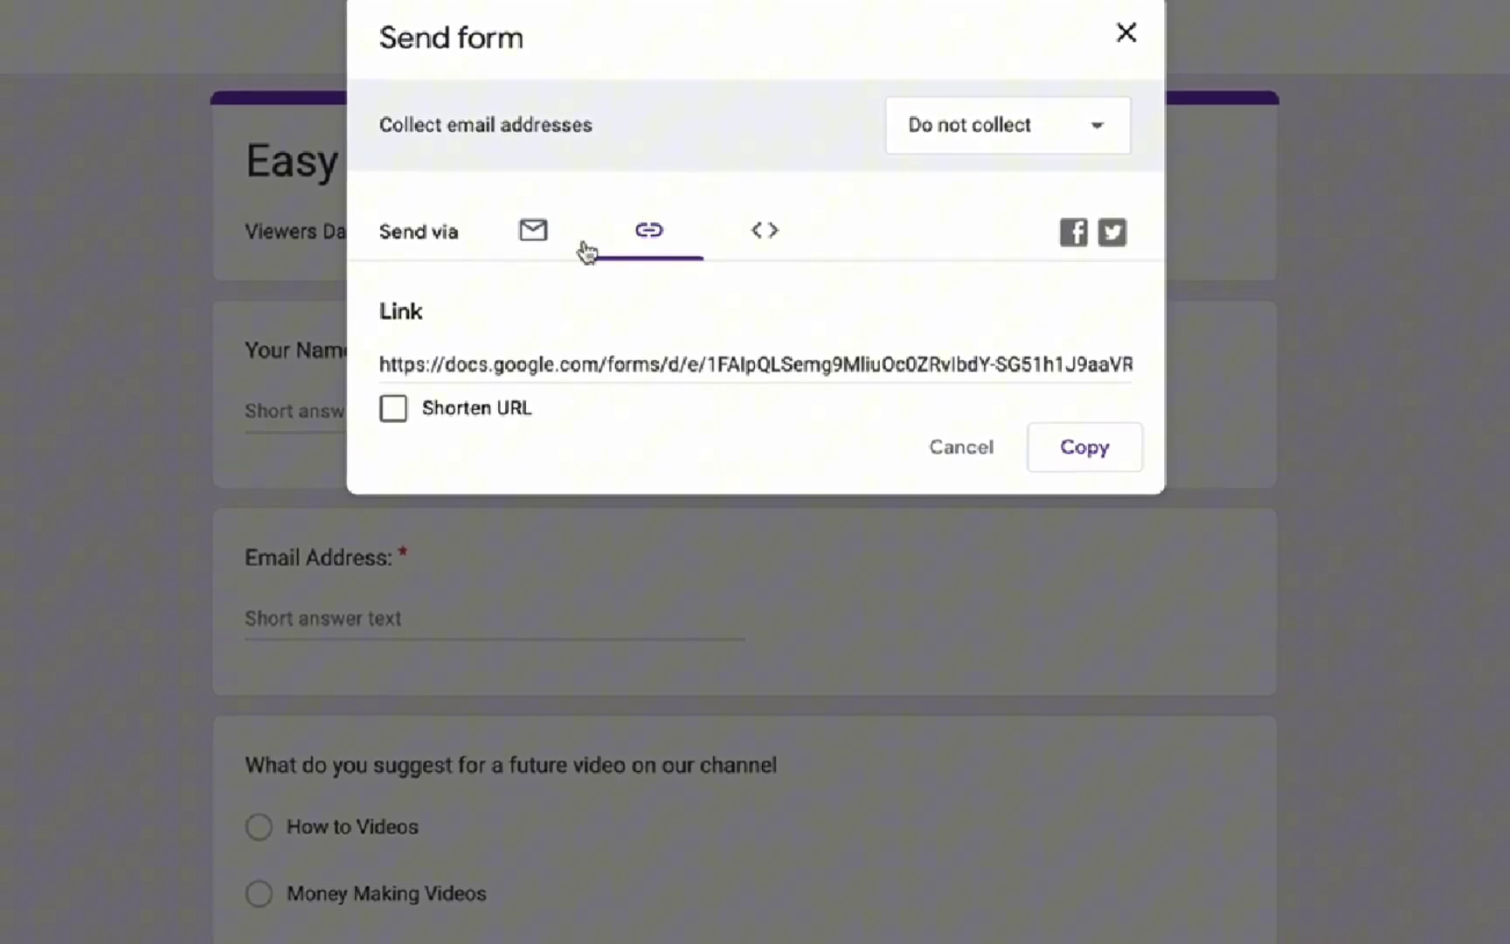
click(392, 408)
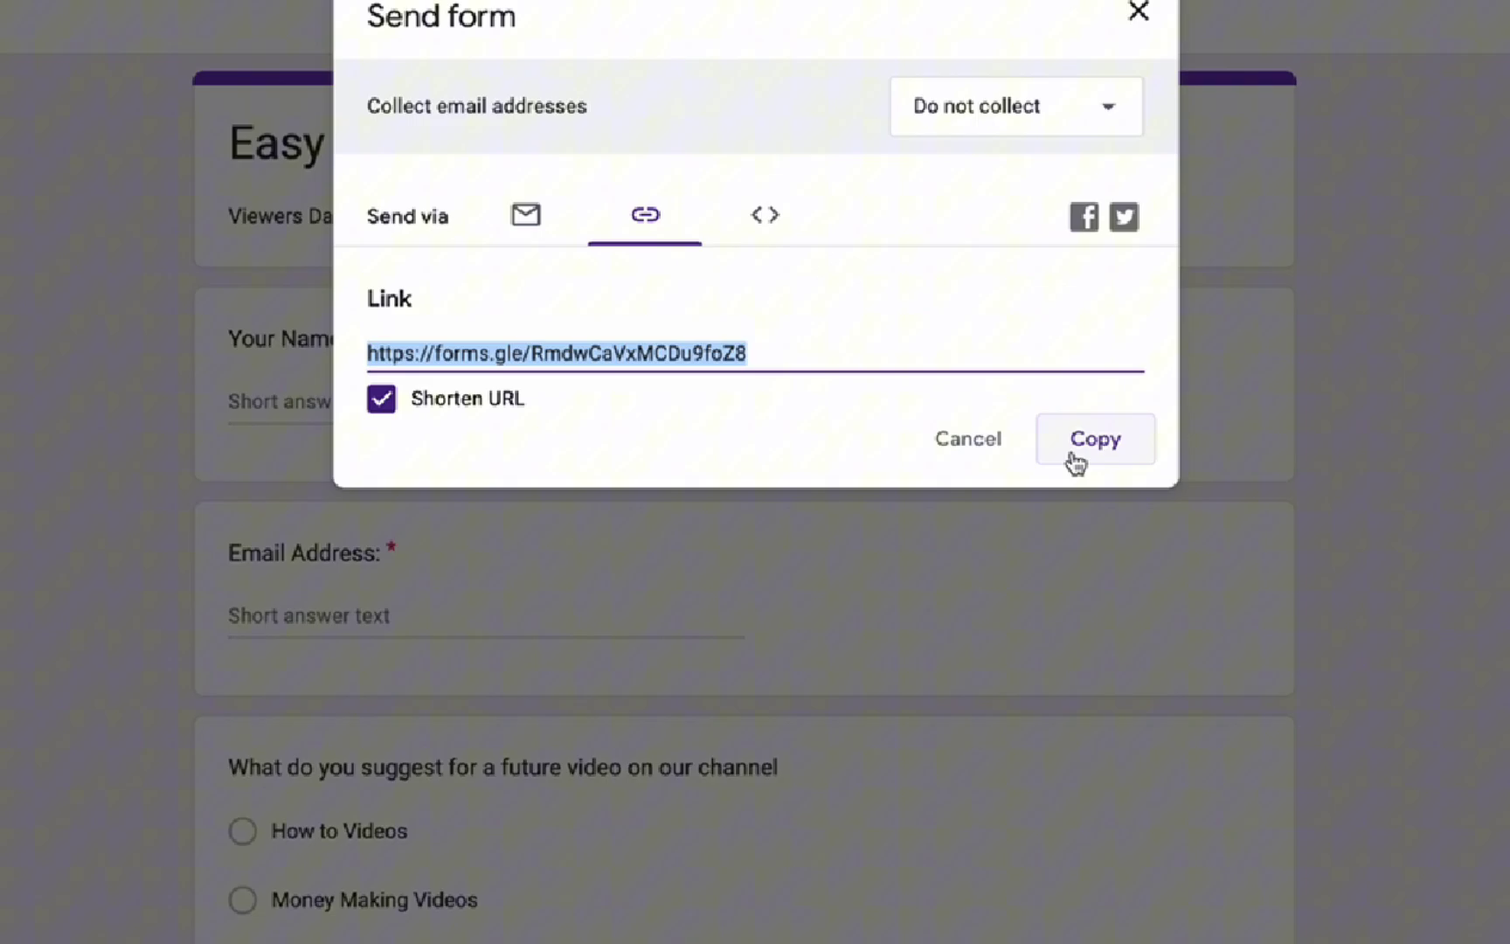
Step: Copy the short link and open the live form in a new Chrome tab
click(1137, 11)
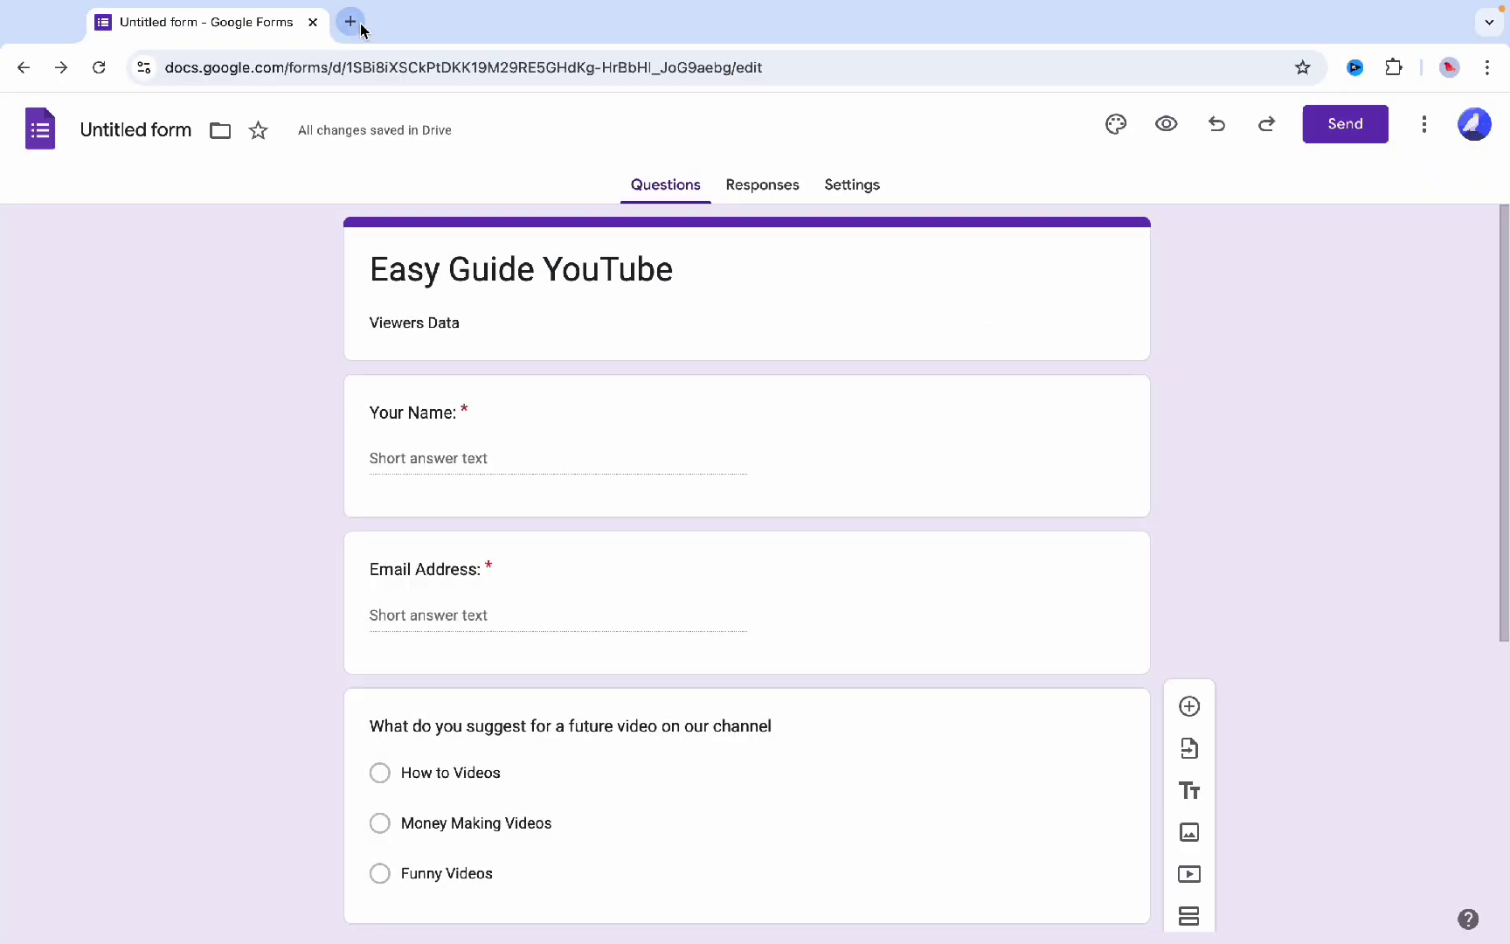
click(351, 21)
text(https://forms.gle/RmdwCaVxMCDu9foZ8)
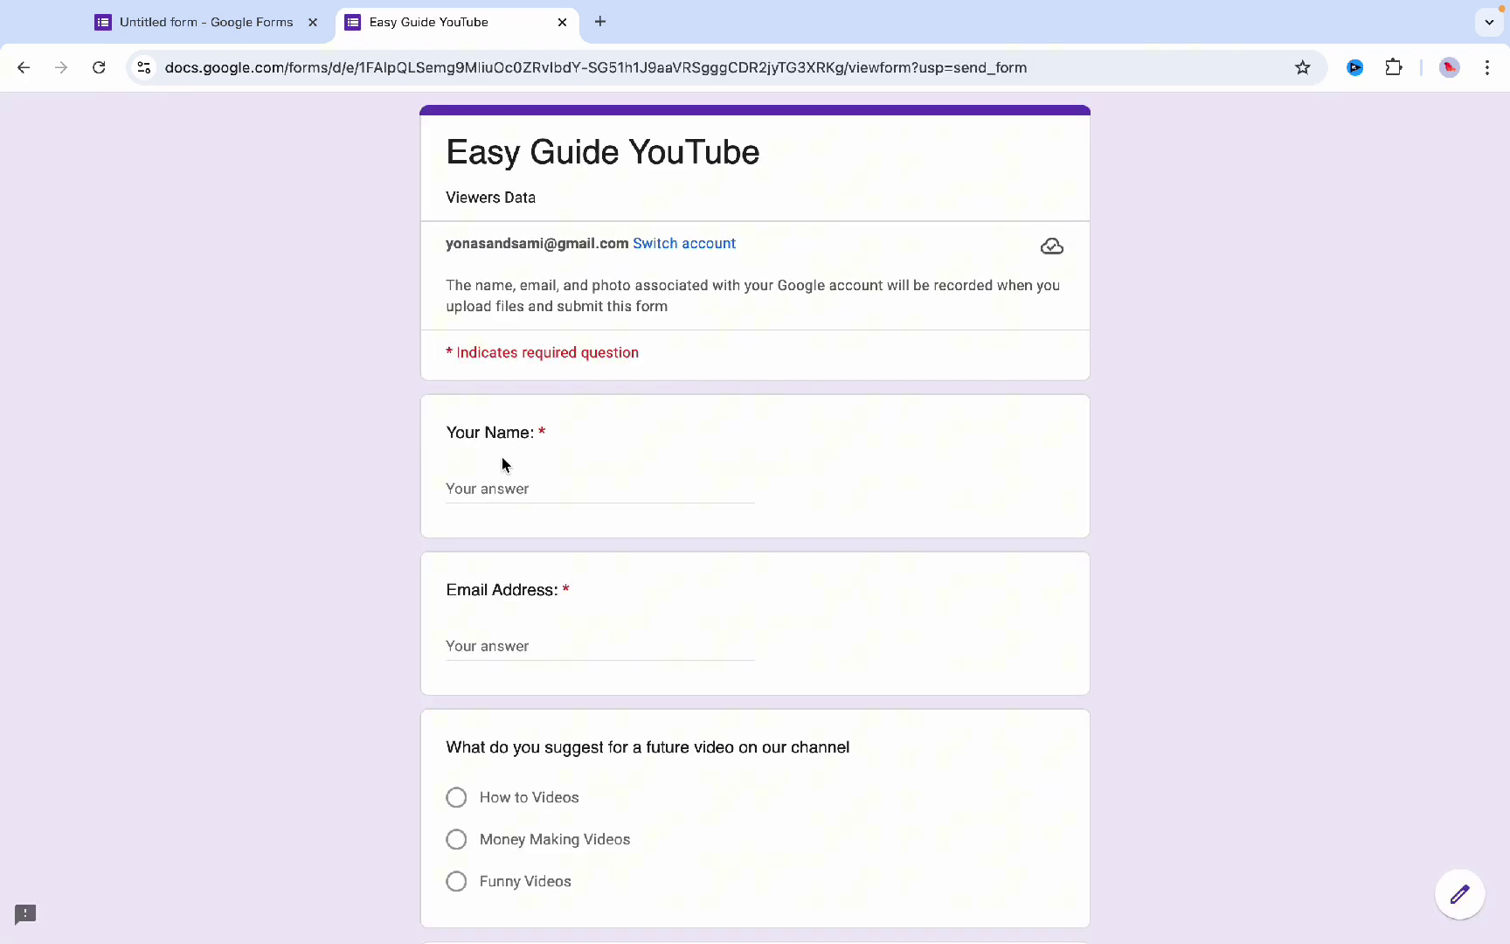
scroll(502, 457, down, 2)
scroll(377, 491, down, 2)
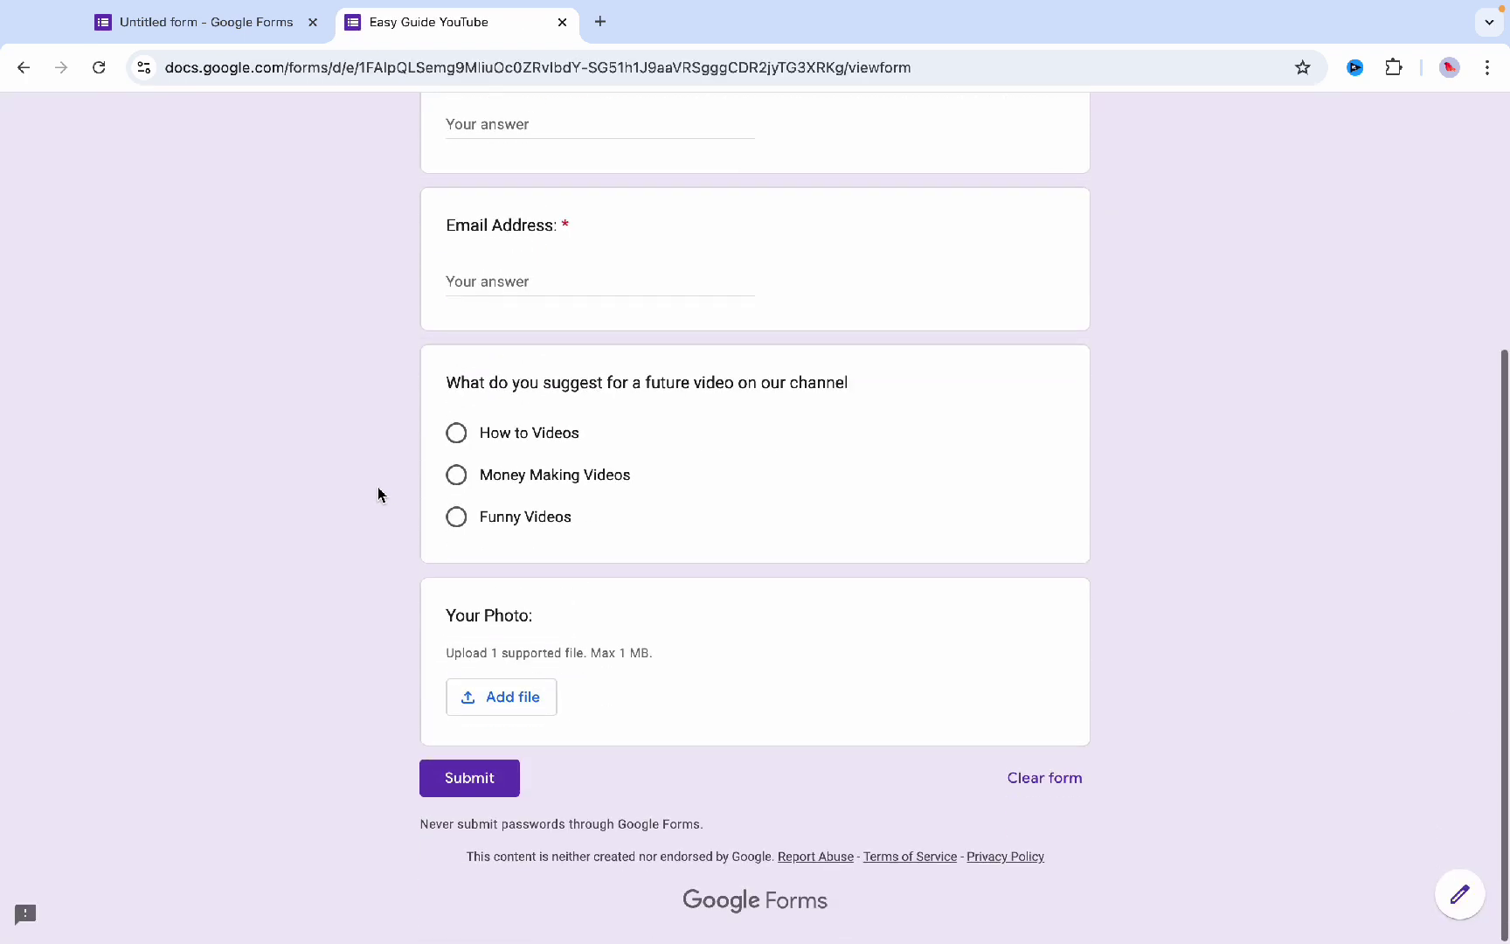
scroll(509, 480, up, 5)
Step: Try a first answer choosing How to Videos, then clear the form
click(488, 486)
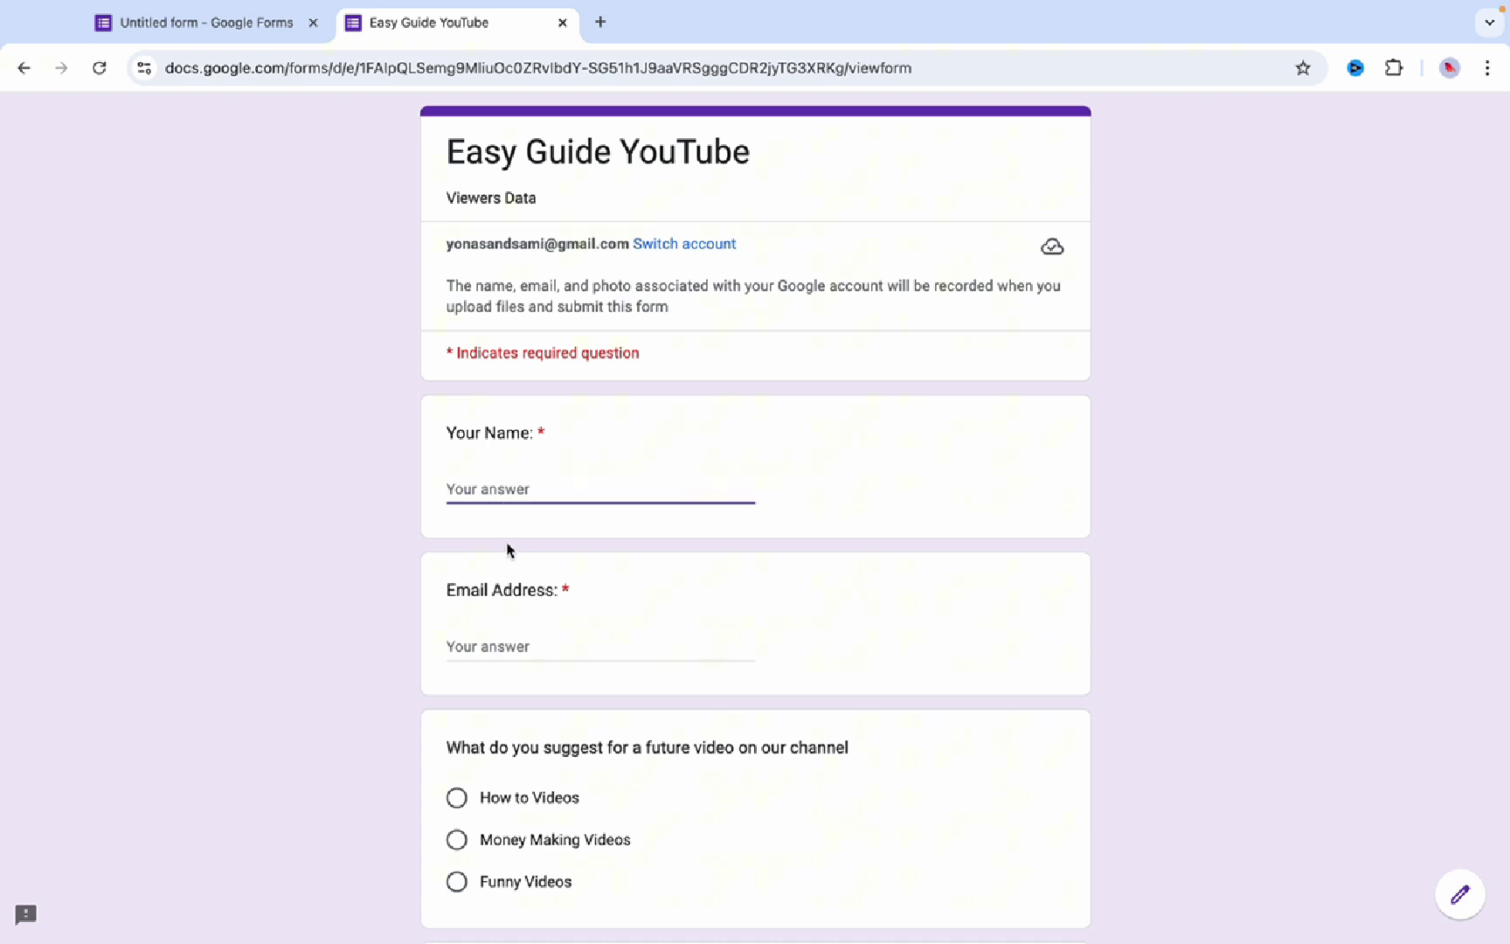
click(519, 609)
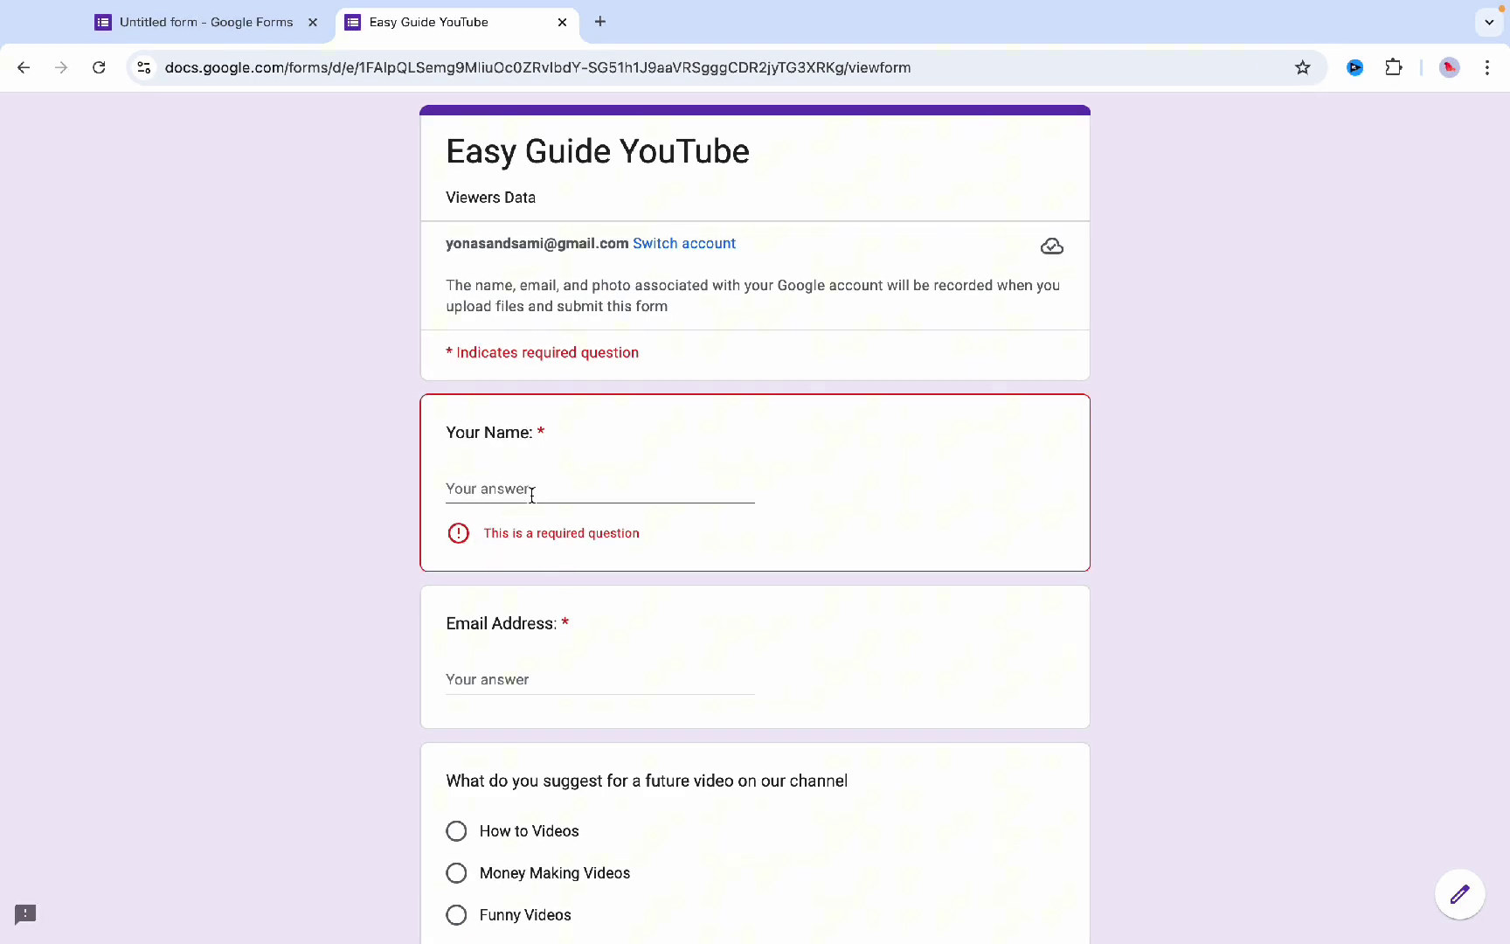
scroll(531, 494, down, 5)
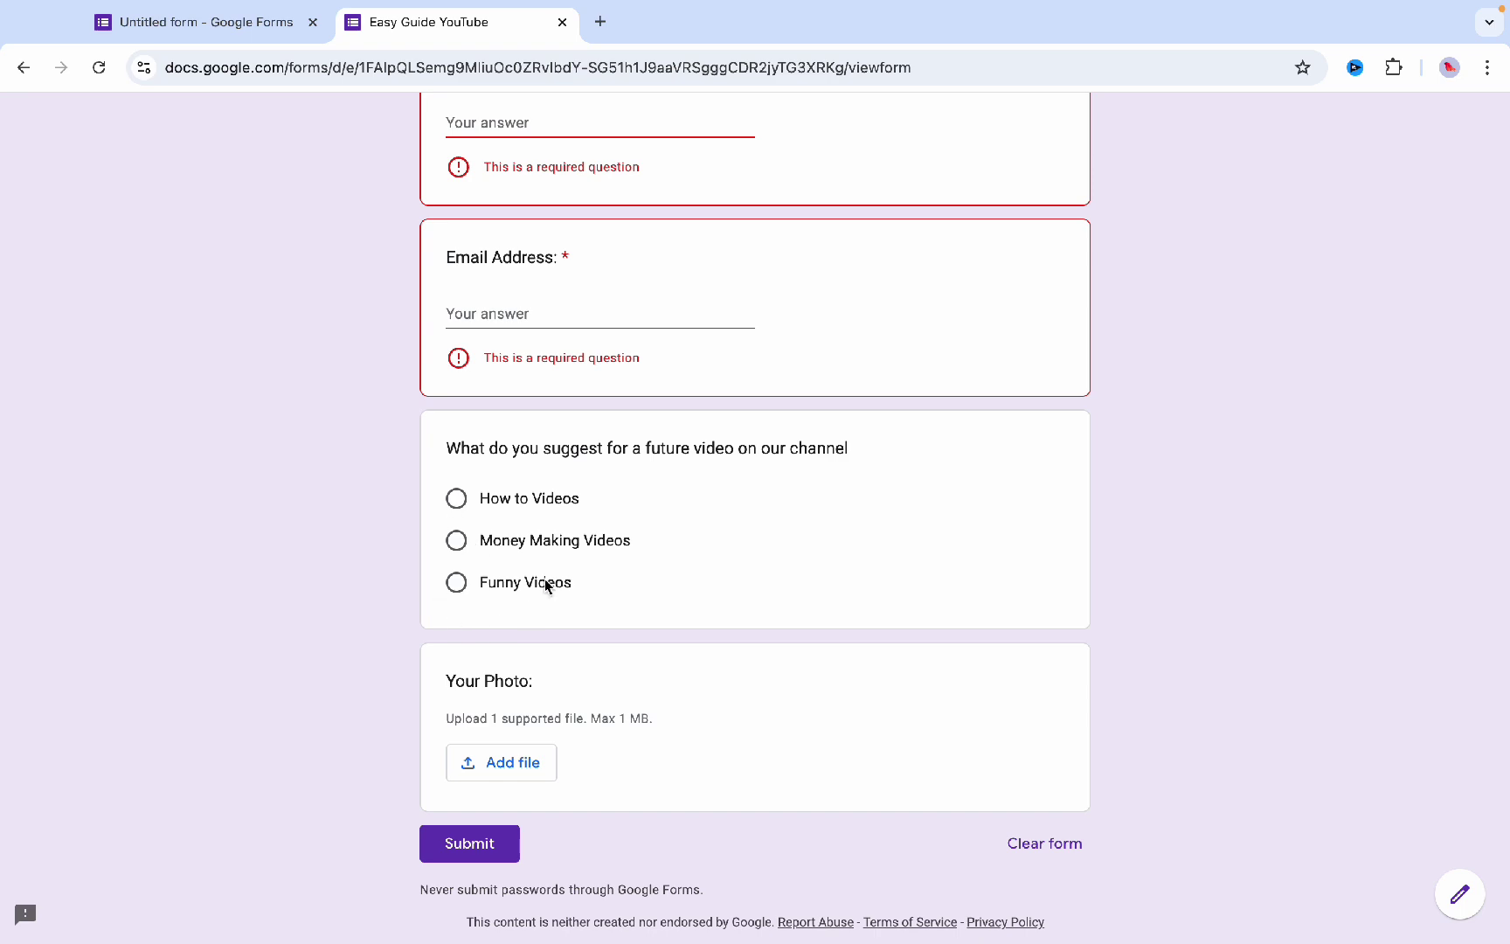
click(456, 506)
scroll(559, 612, down, 2)
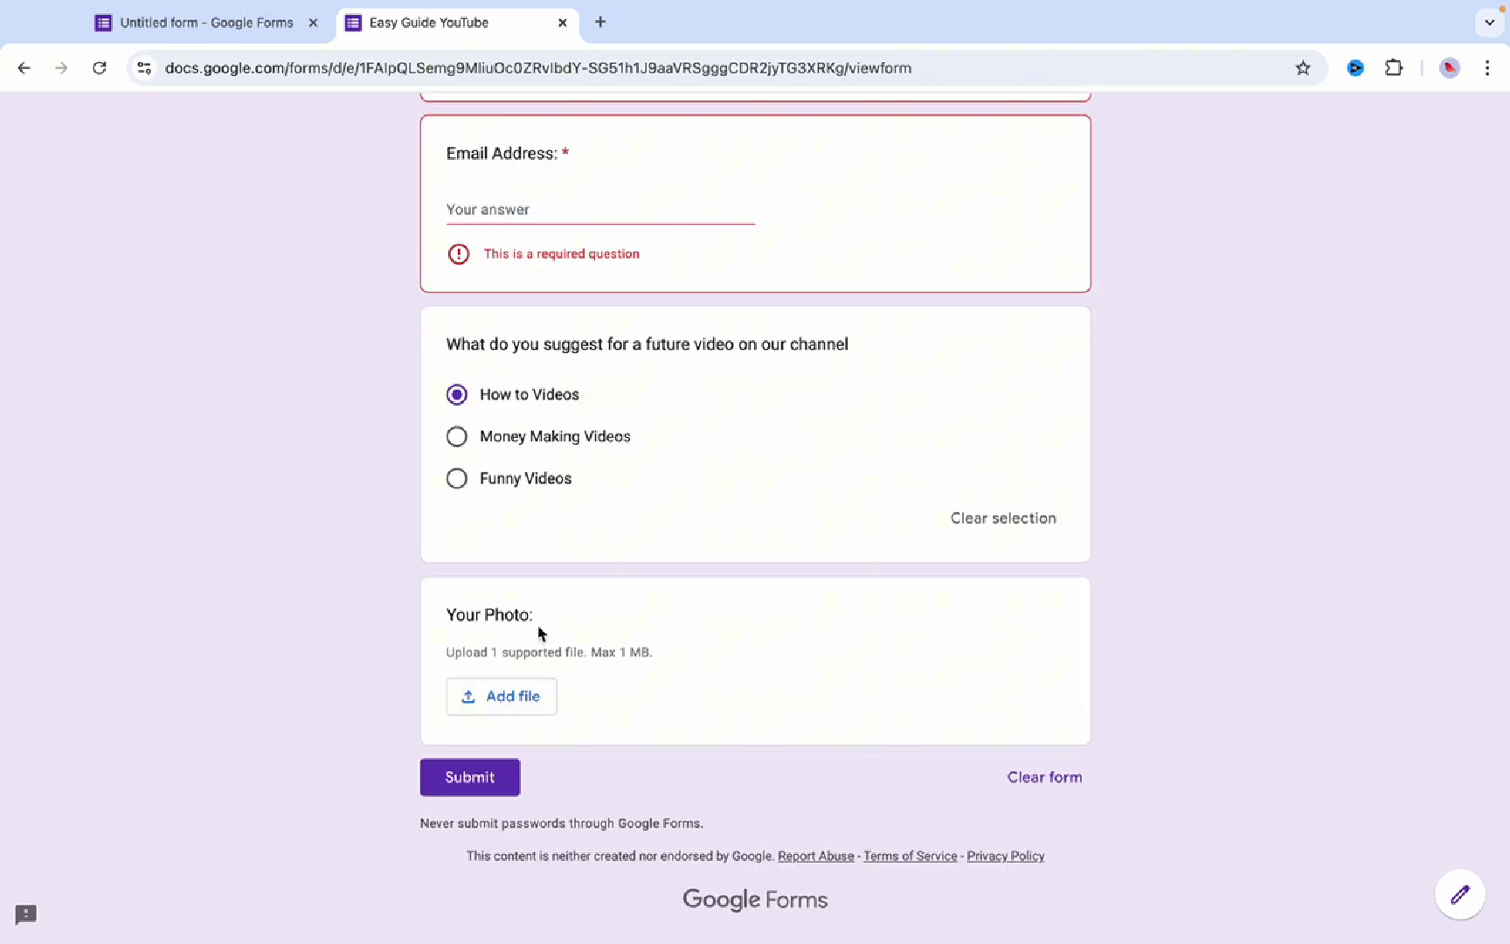
click(1046, 776)
click(929, 576)
scroll(931, 577, down, 3)
click(517, 351)
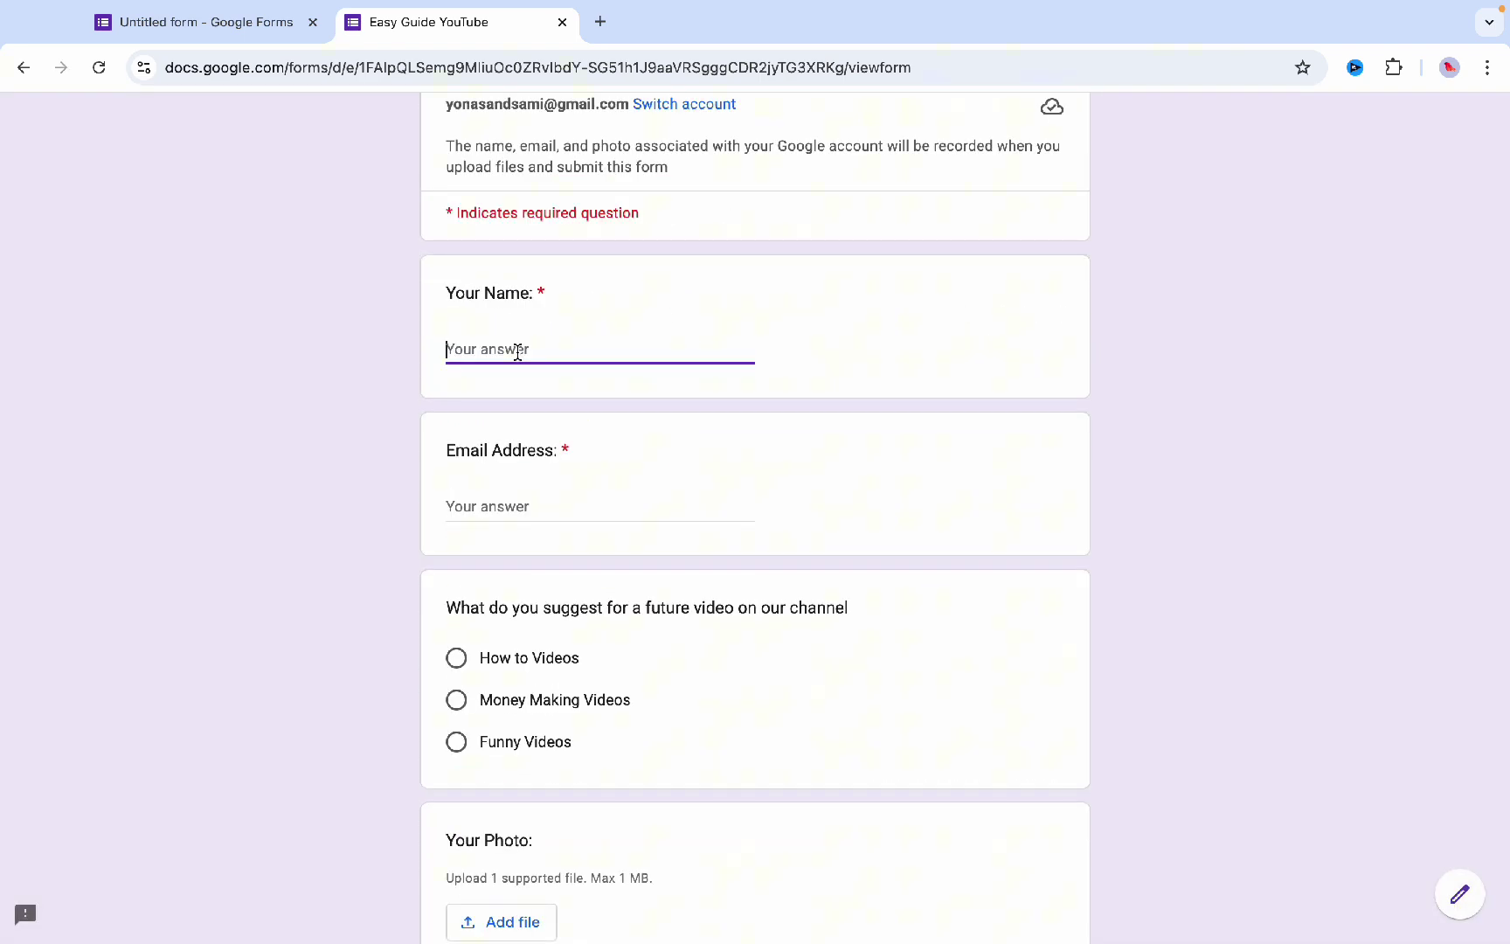
text(Easy)
key(Tab)
scroll(612, 611, down, 3)
click(457, 431)
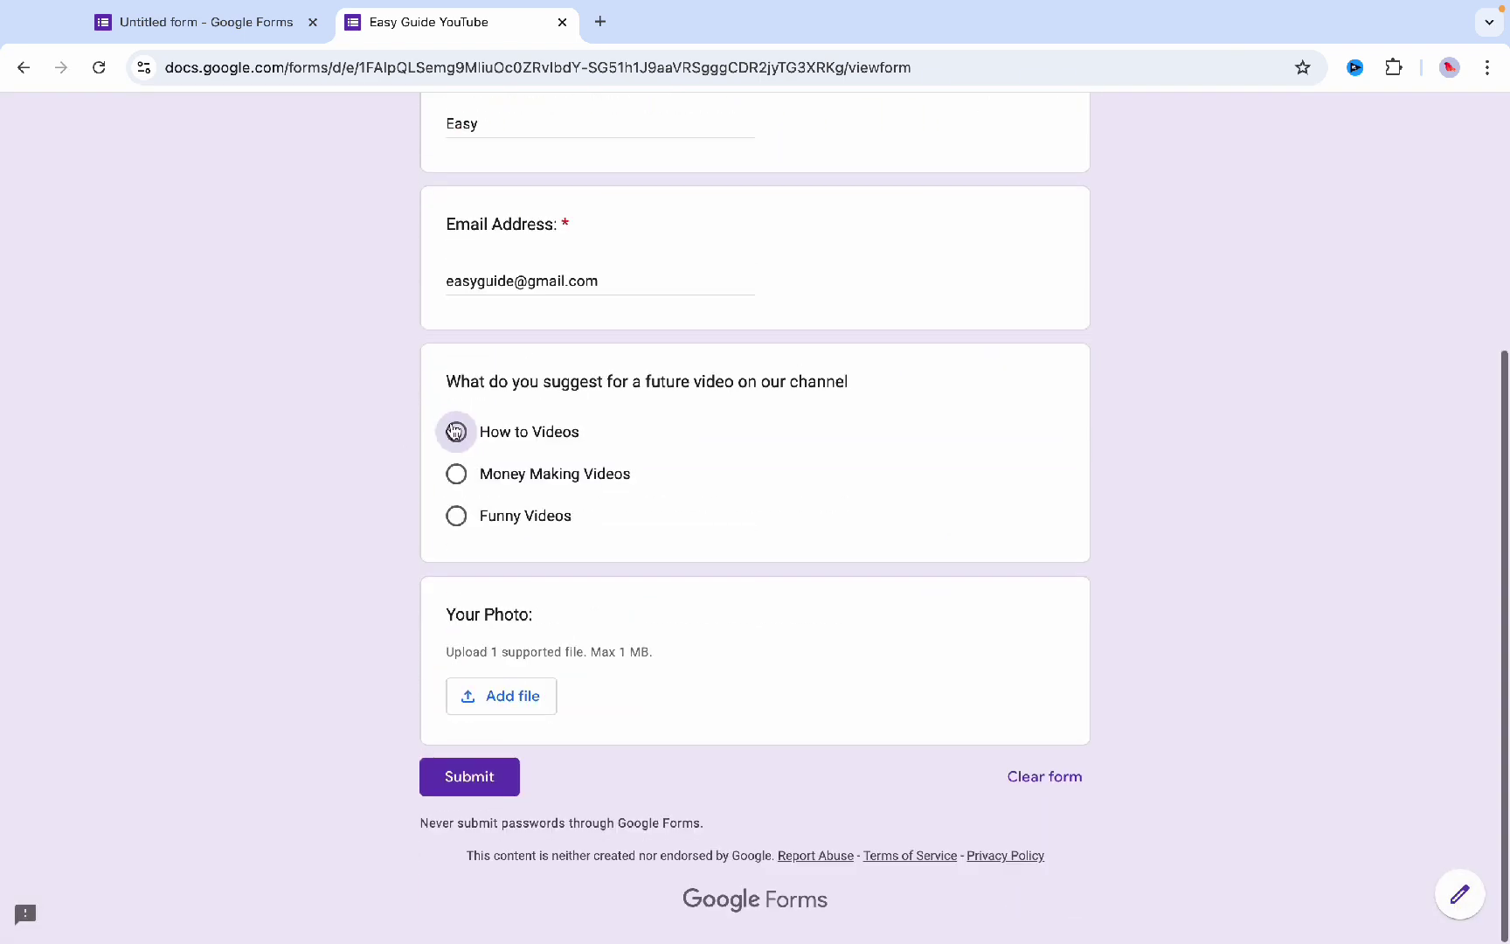
click(500, 780)
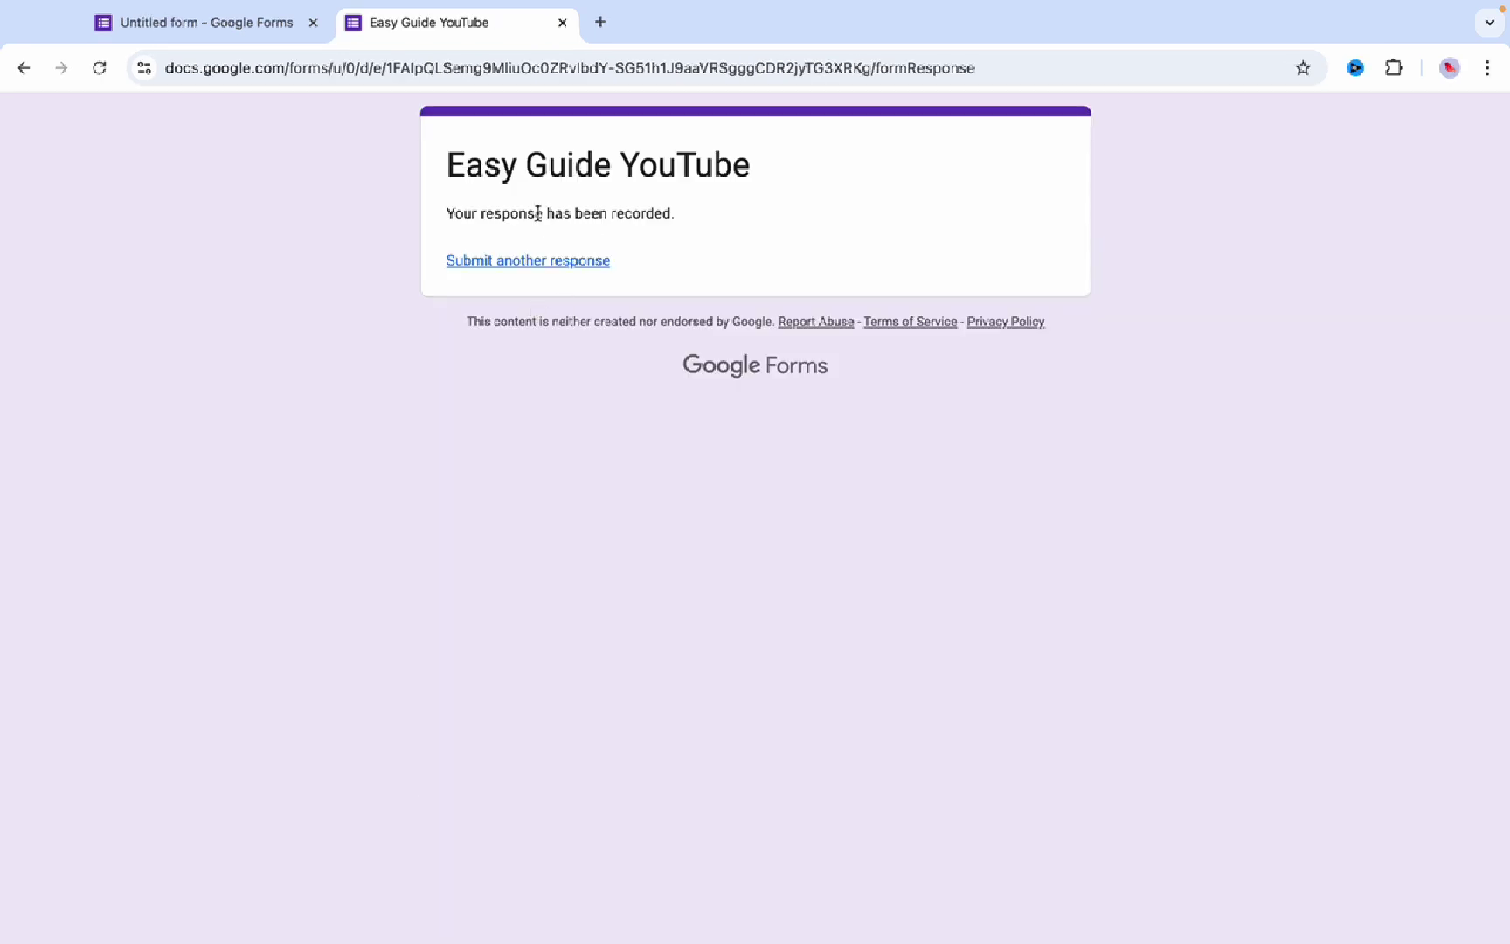
Step: Back in the editor, inspect the Responses summary showing the single response and pie chart
click(265, 31)
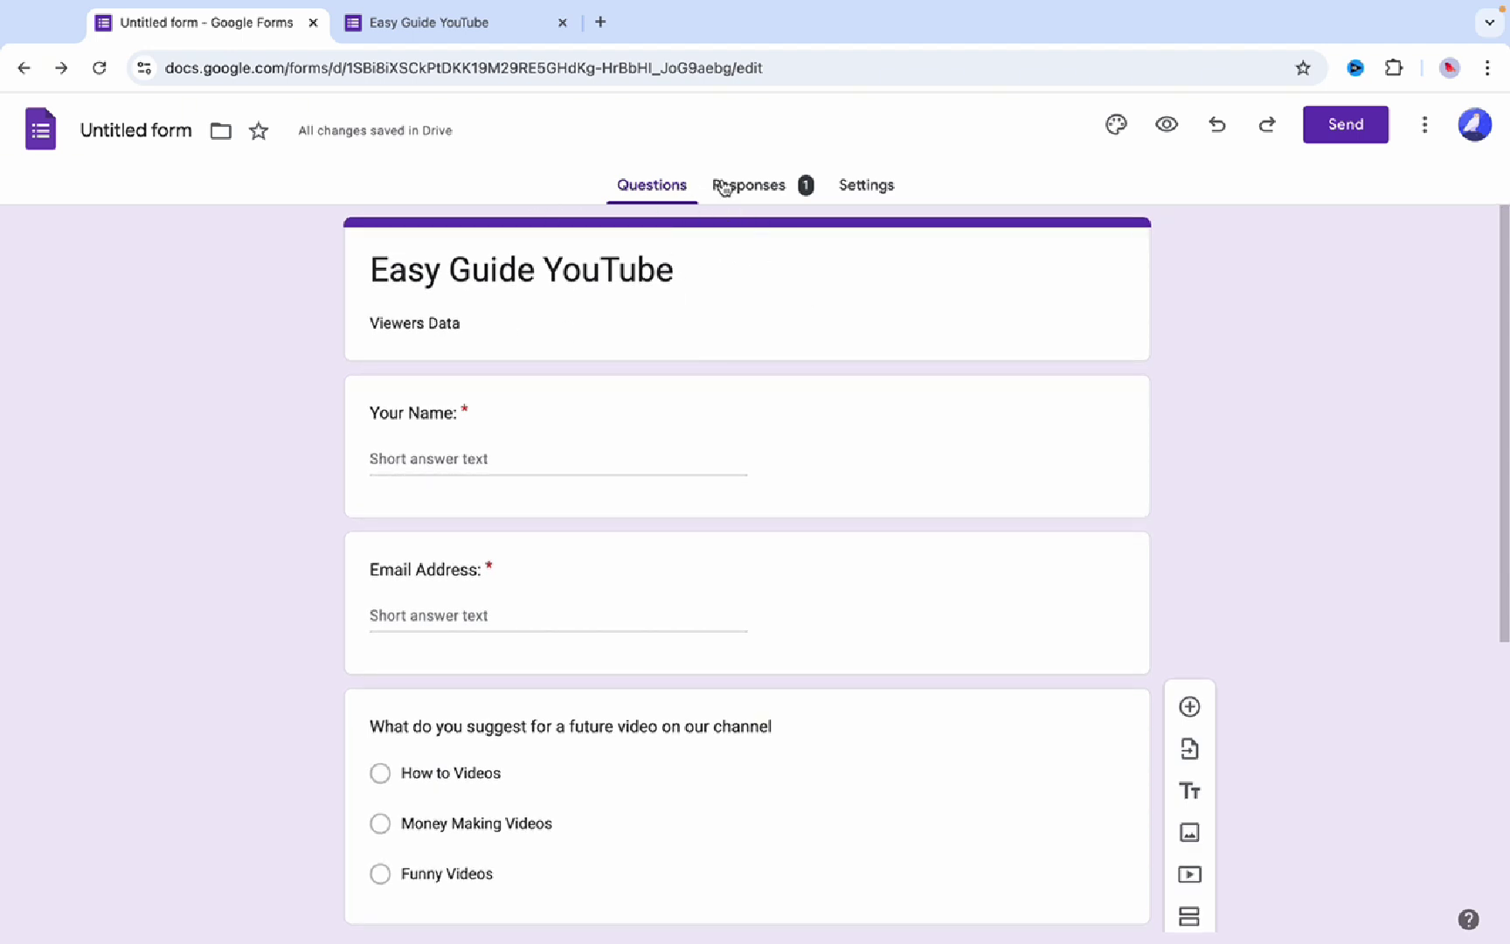
click(762, 200)
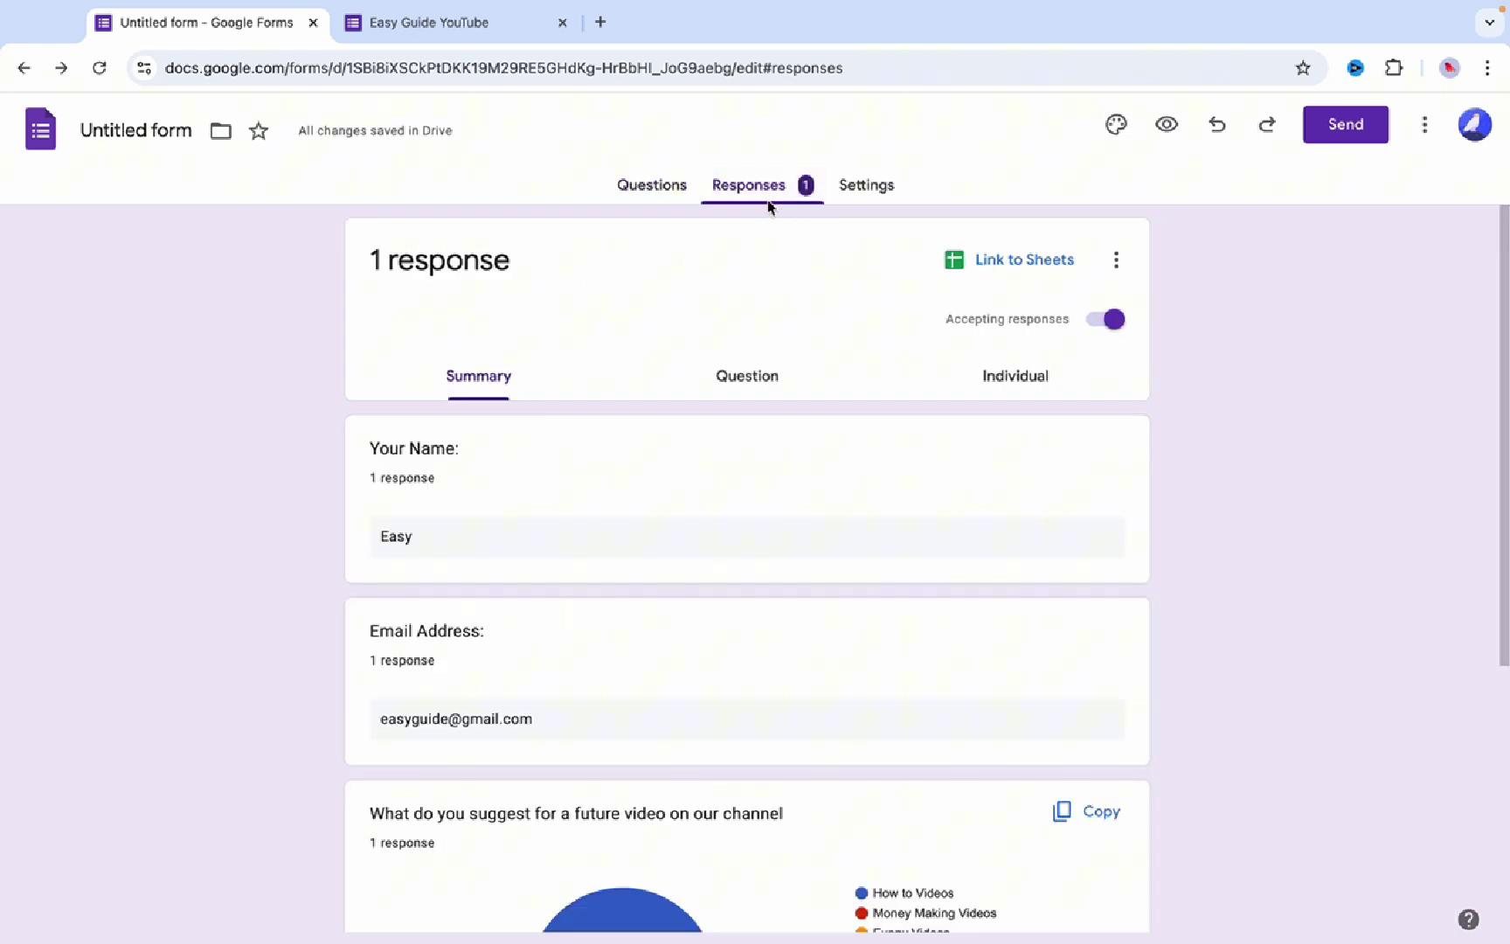
scroll(813, 485, down, 2)
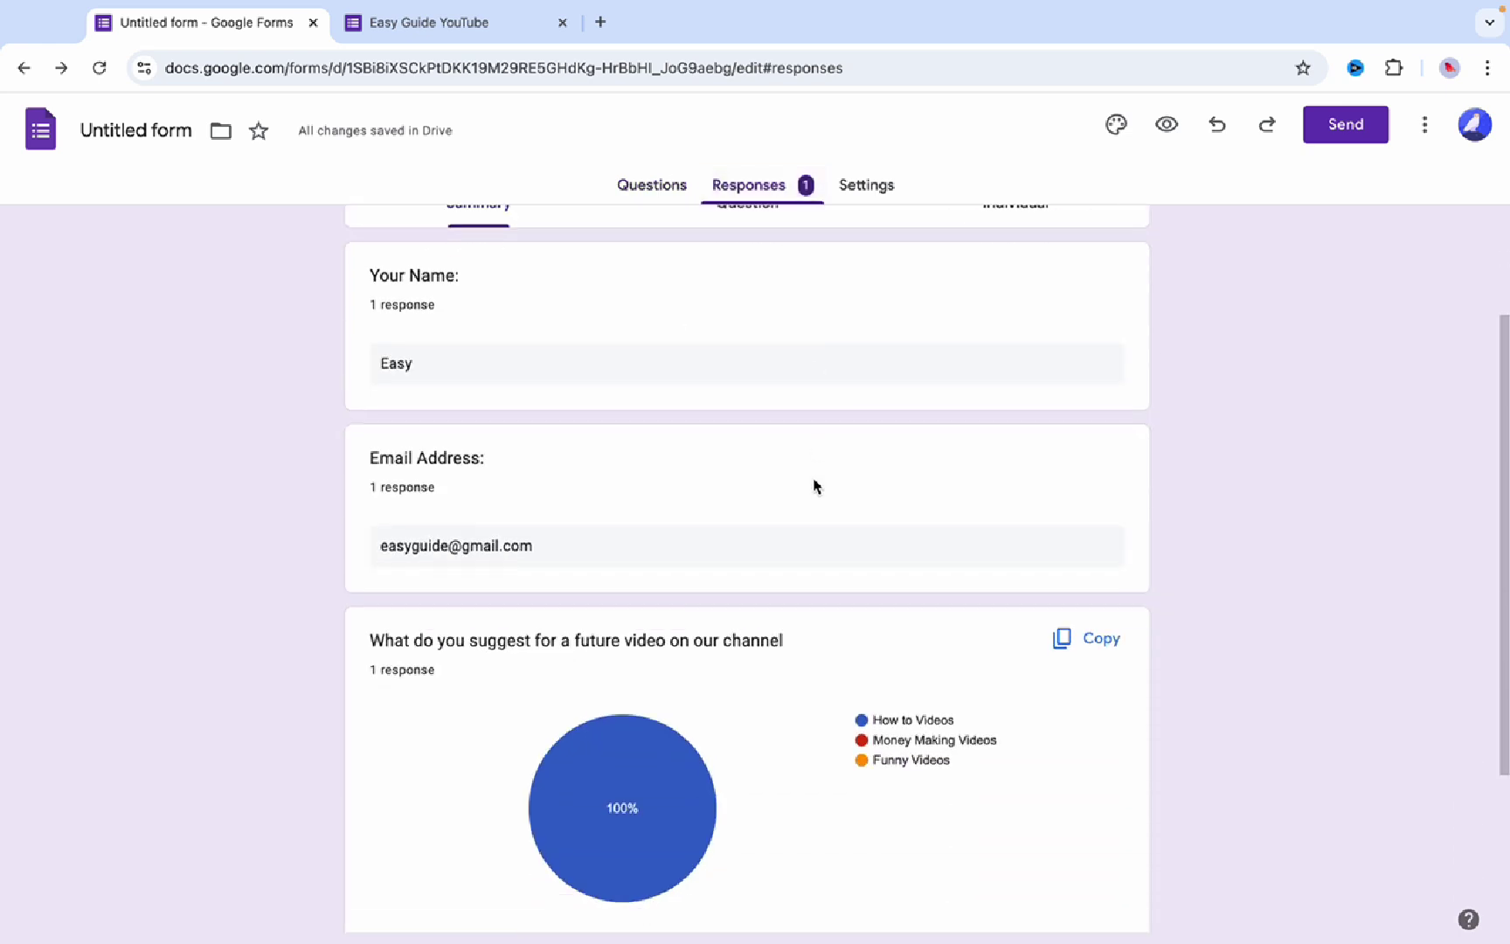
scroll(813, 485, down, 2)
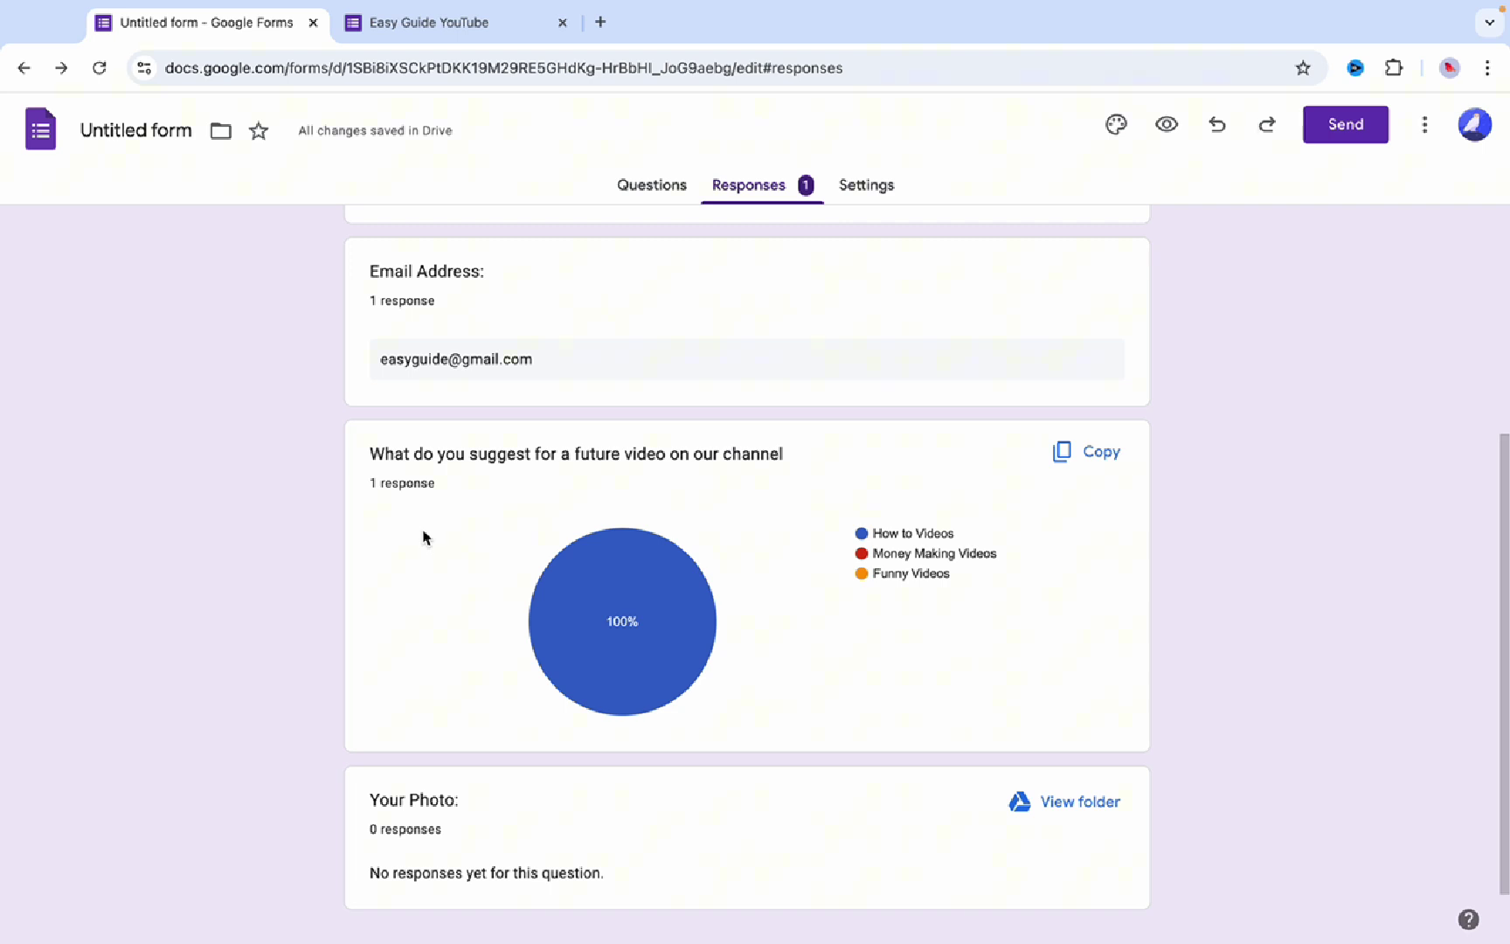
scroll(423, 536, down, 1)
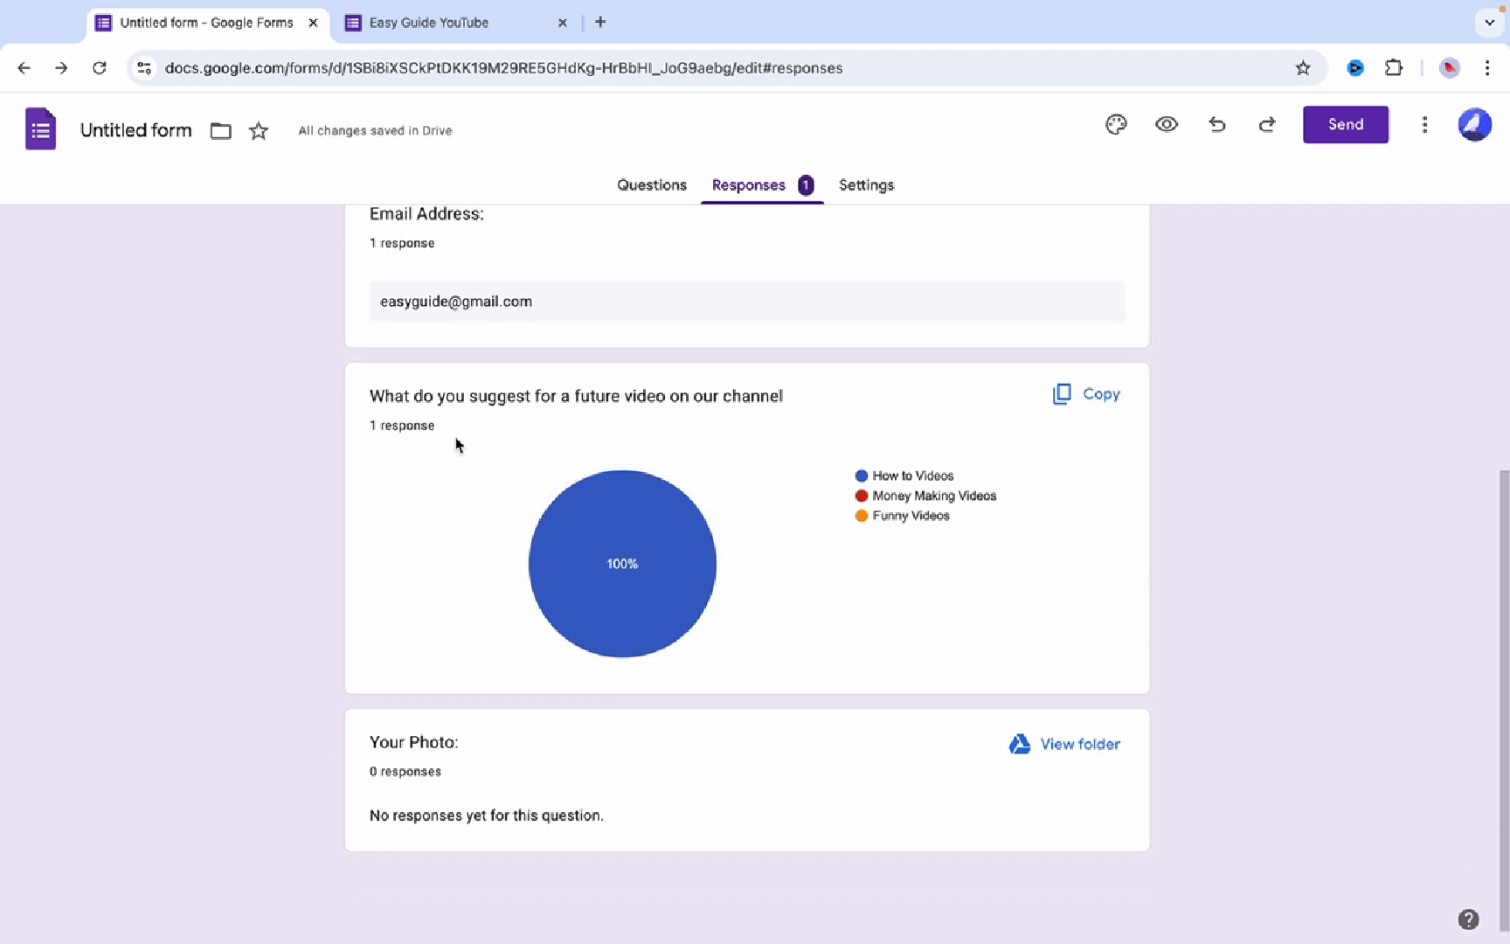
drag(361, 425, 419, 423)
mouse_move(622, 563)
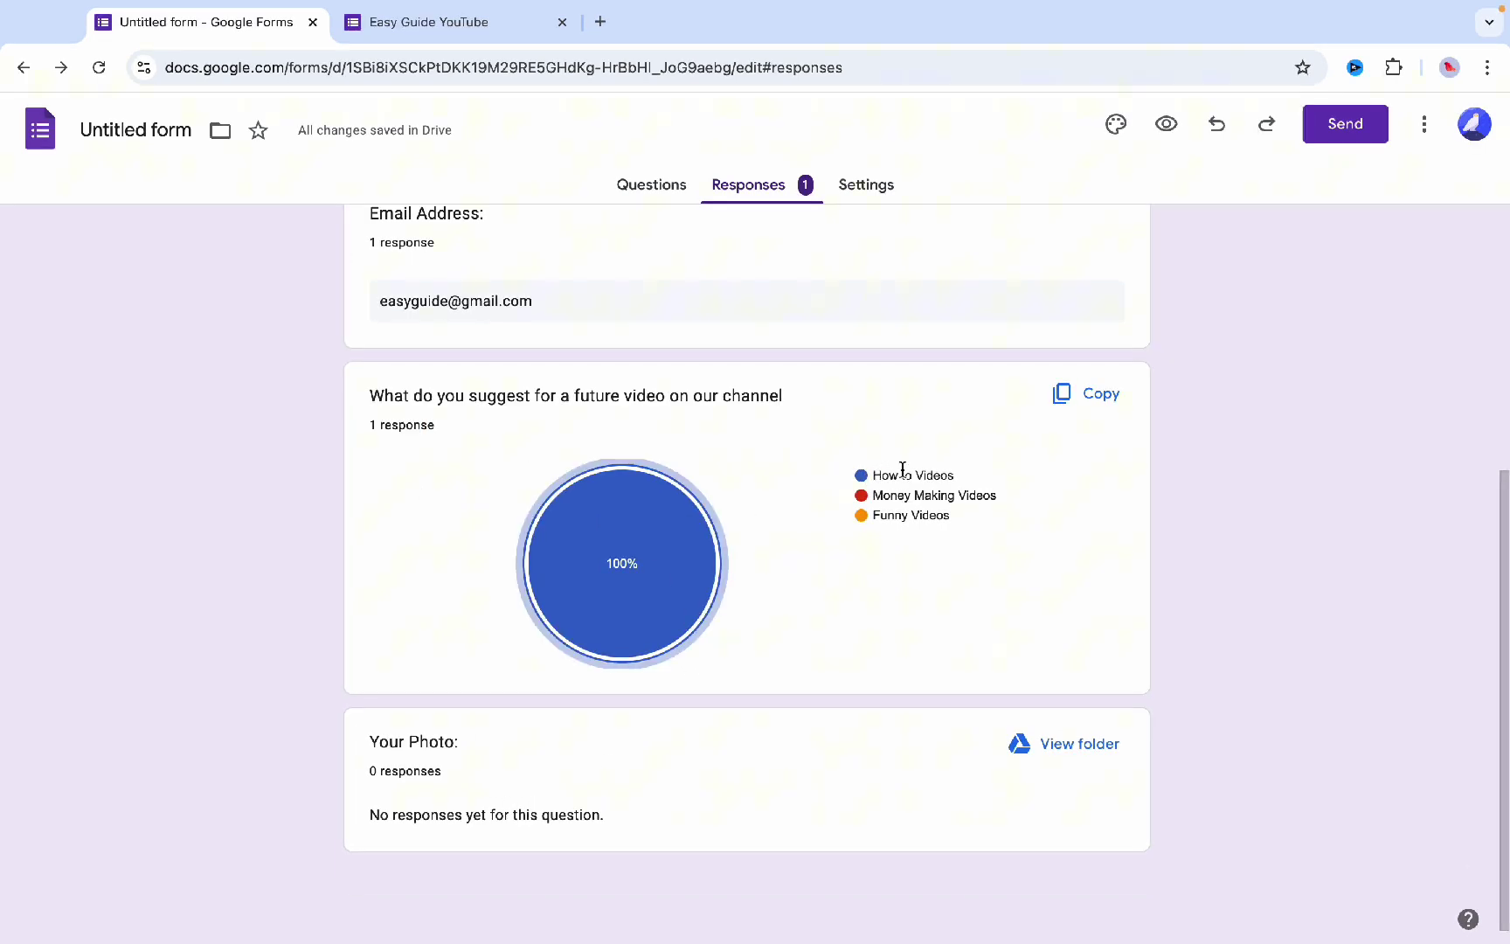
click(956, 472)
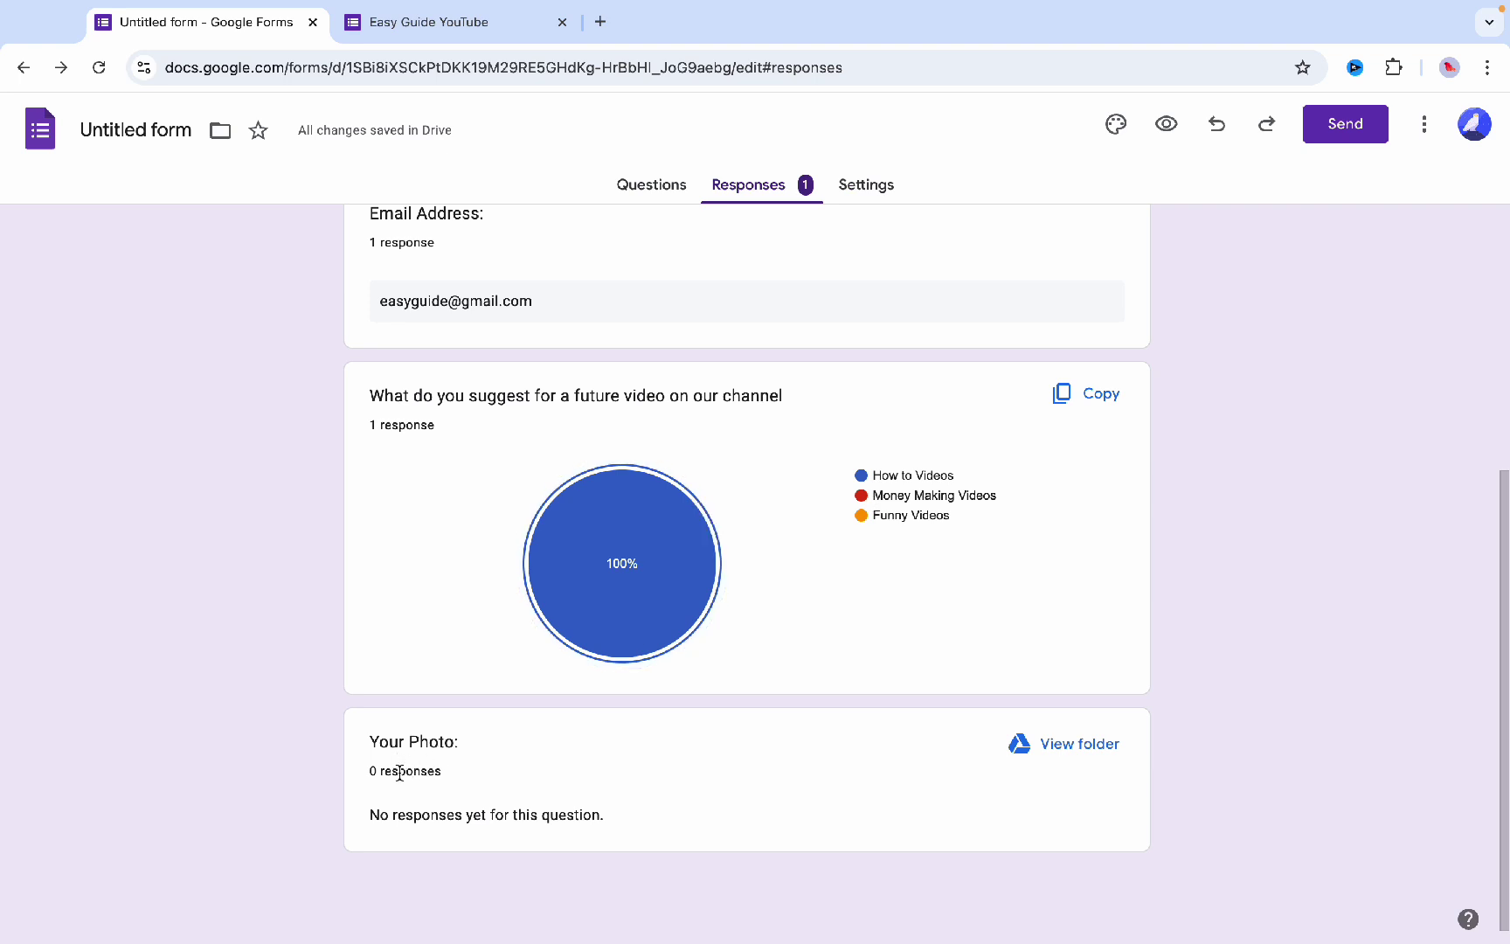
triple_click(399, 772)
scroll(482, 725, up, 5)
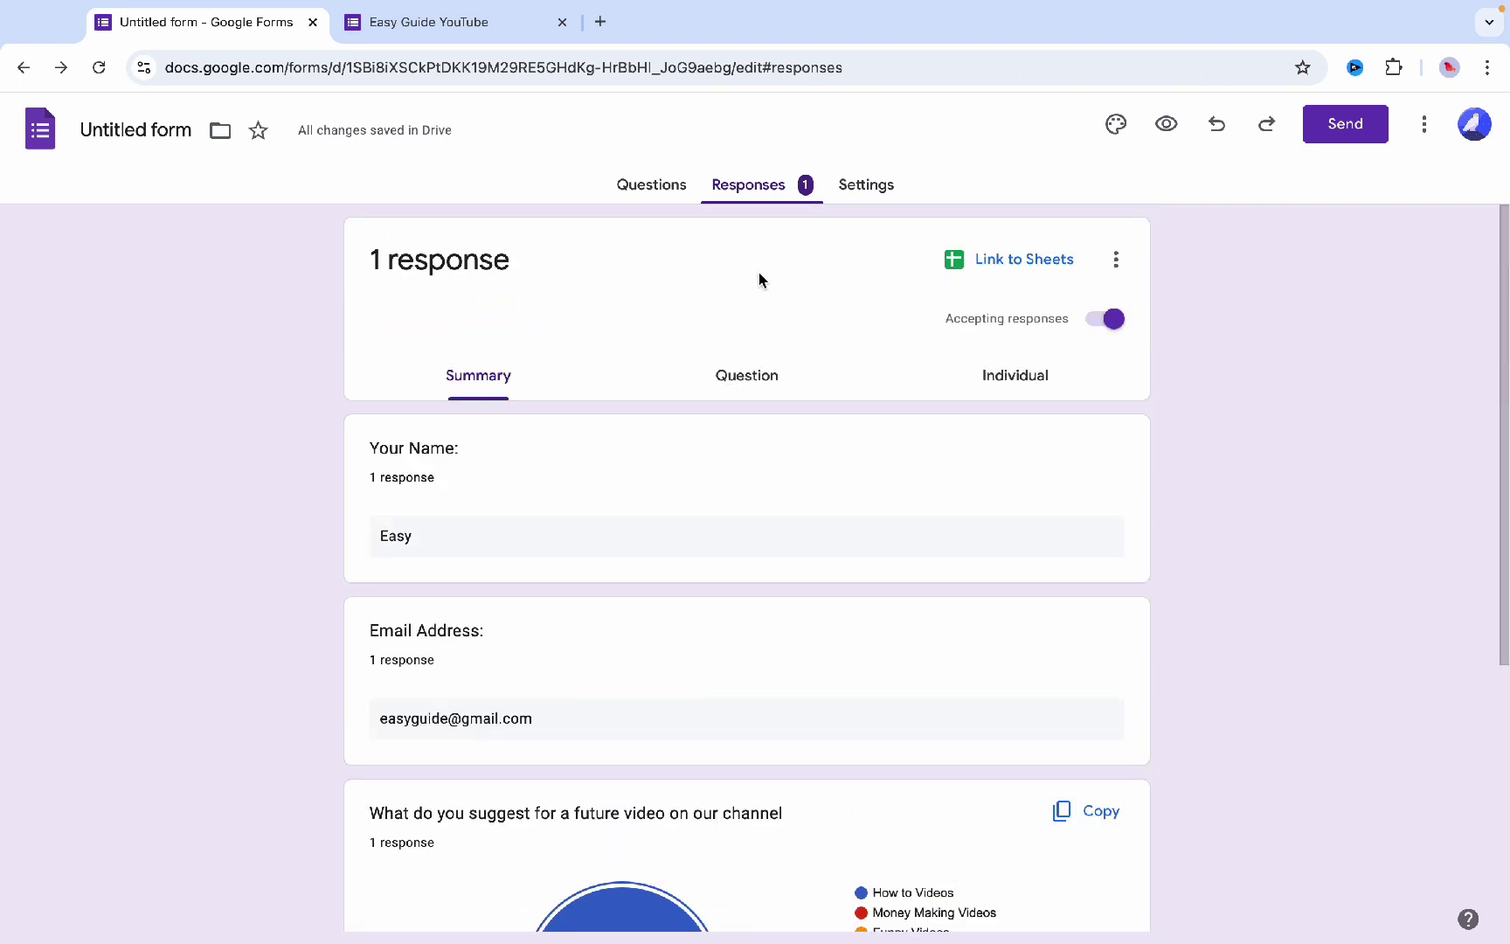
Step: Check the response in the per-question and individual views, then open Settings
click(682, 375)
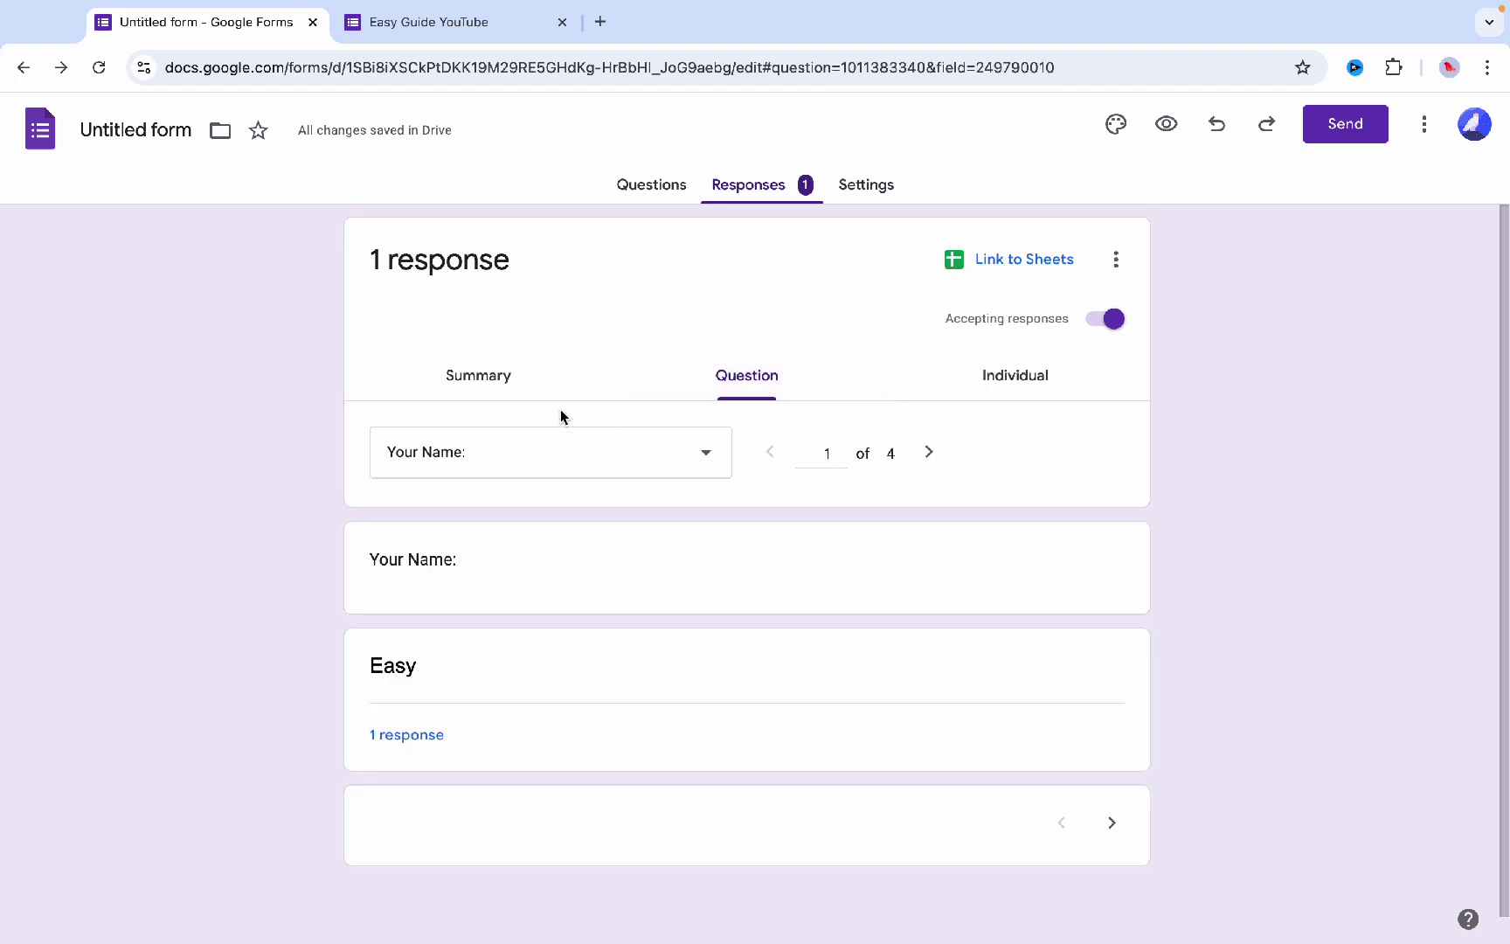
click(1001, 392)
scroll(780, 477, down, 1)
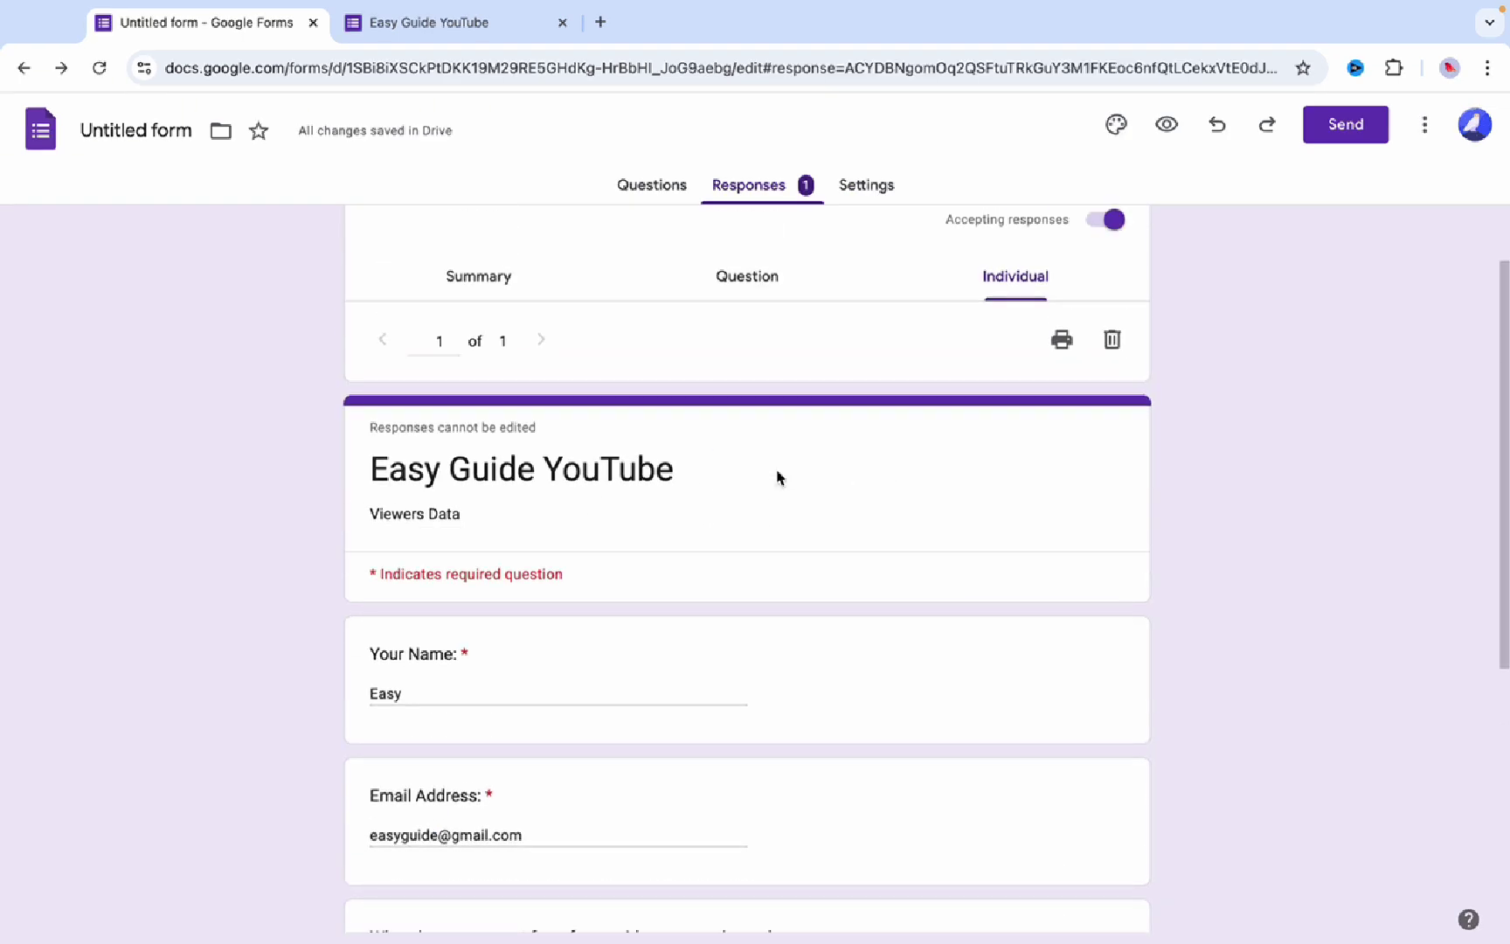
scroll(778, 477, down, 1)
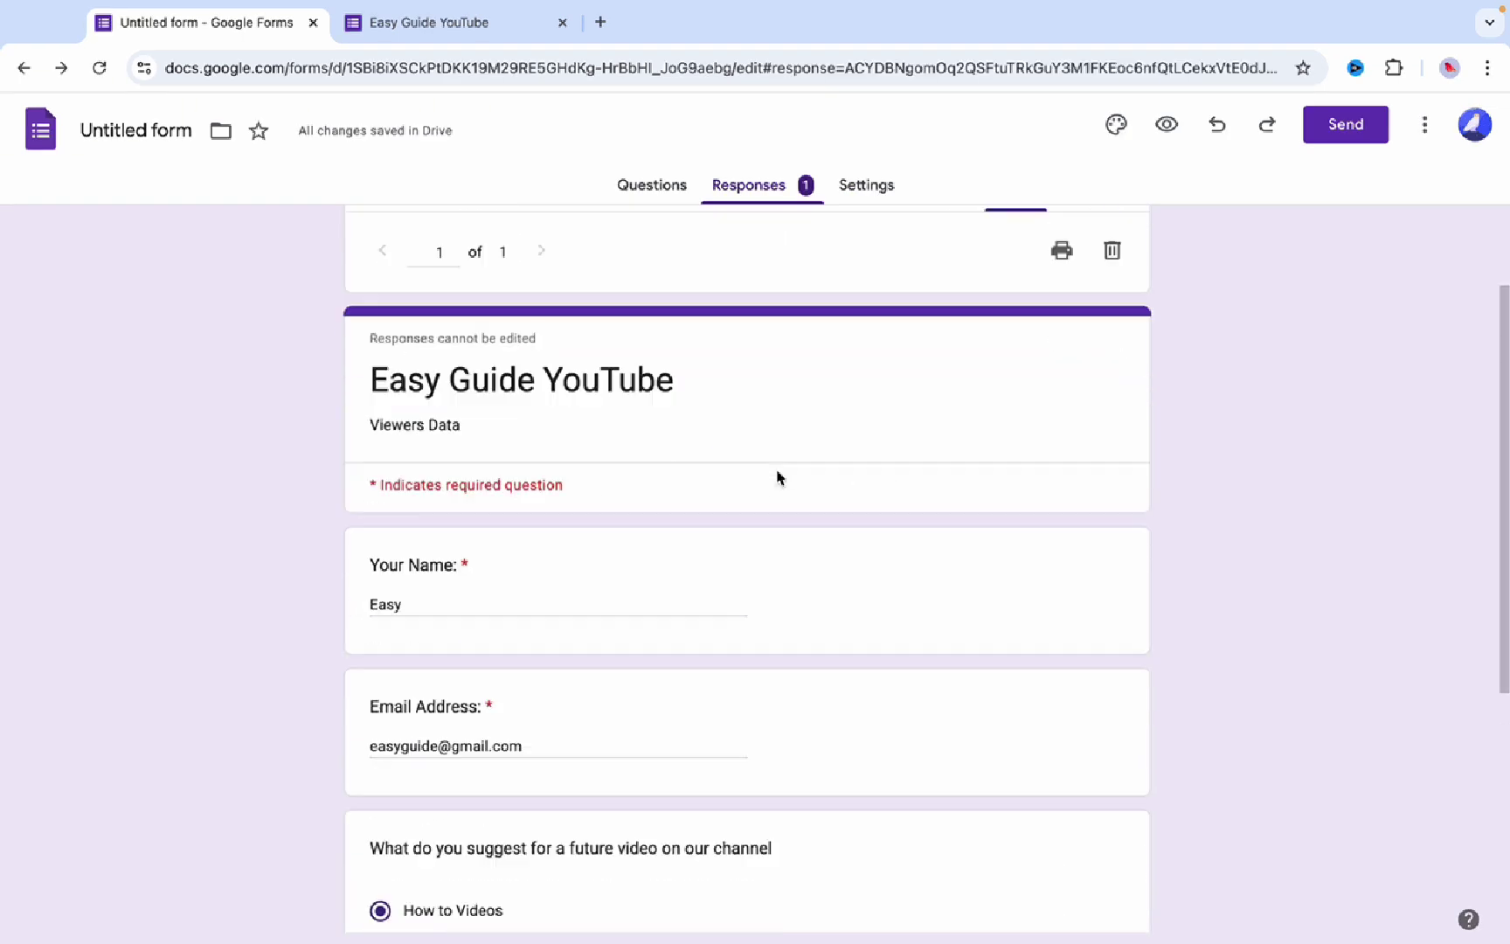
scroll(776, 478, down, 3)
scroll(779, 479, down, 1)
scroll(778, 478, up, 6)
click(866, 184)
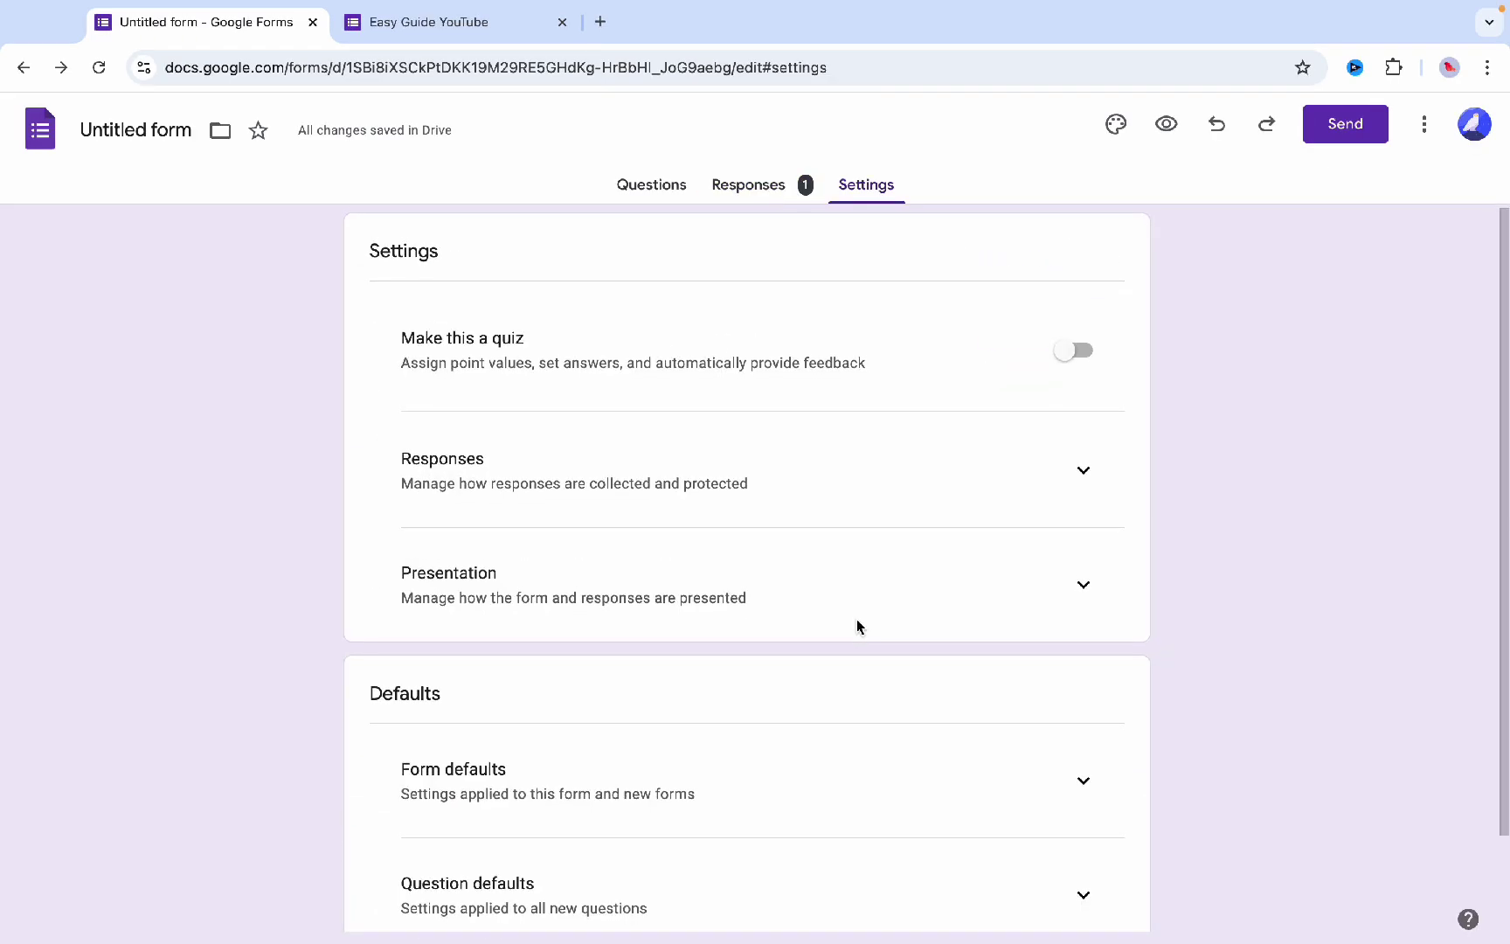
Step: Leave the settings page and go back to the form's Questions tab
scroll(856, 622, down, 2)
scroll(856, 626, up, 2)
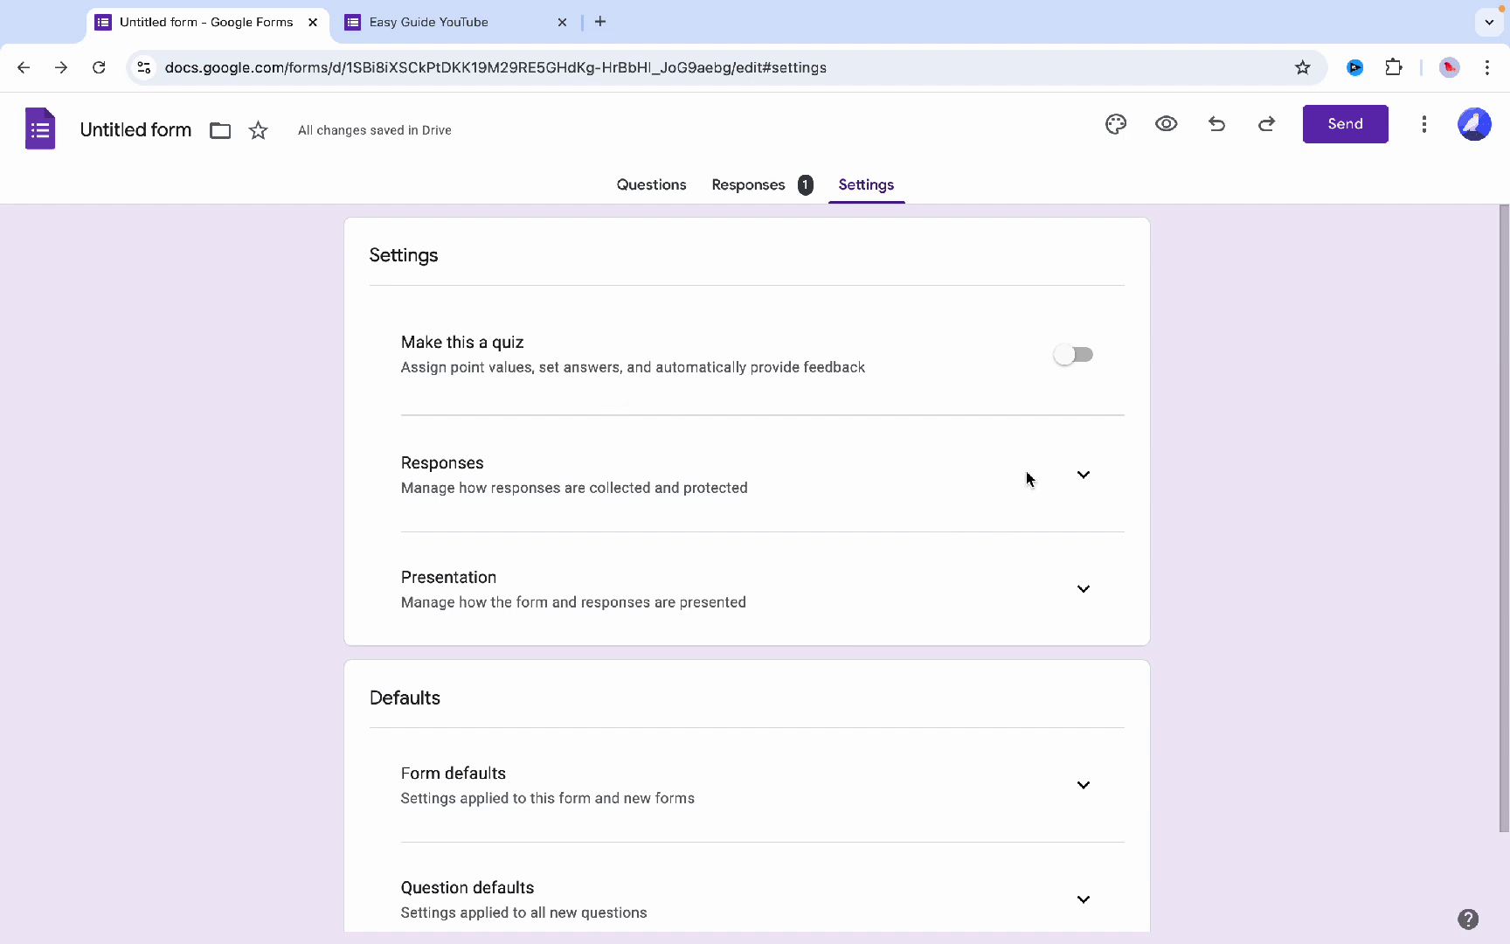
click(729, 197)
click(661, 194)
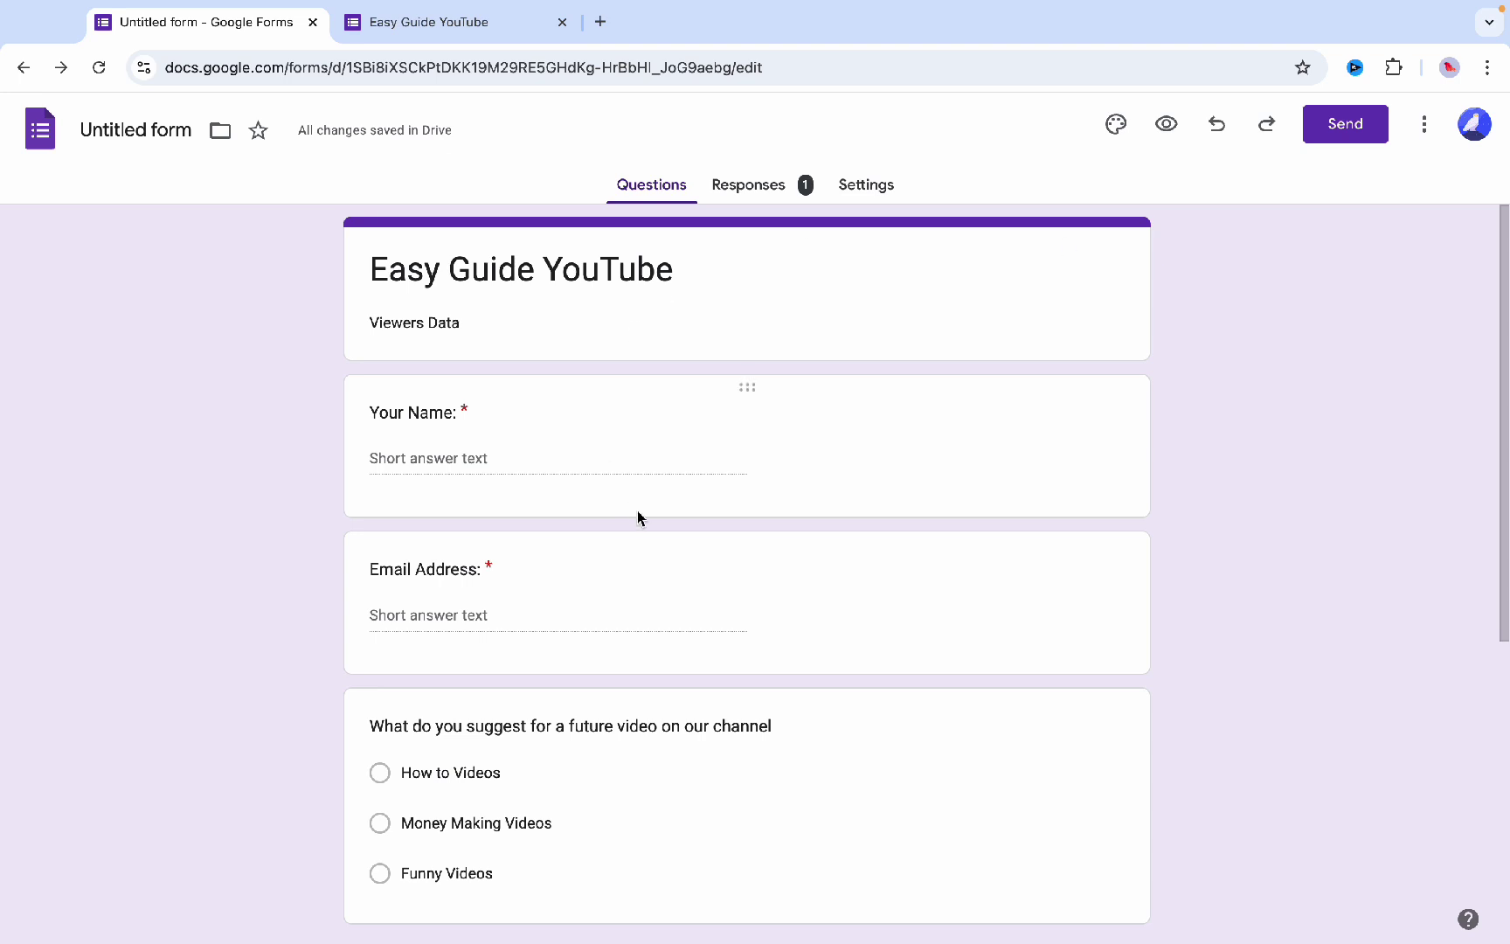
Step: Set the theme's header image to the open book with heart-folded pages
click(1118, 125)
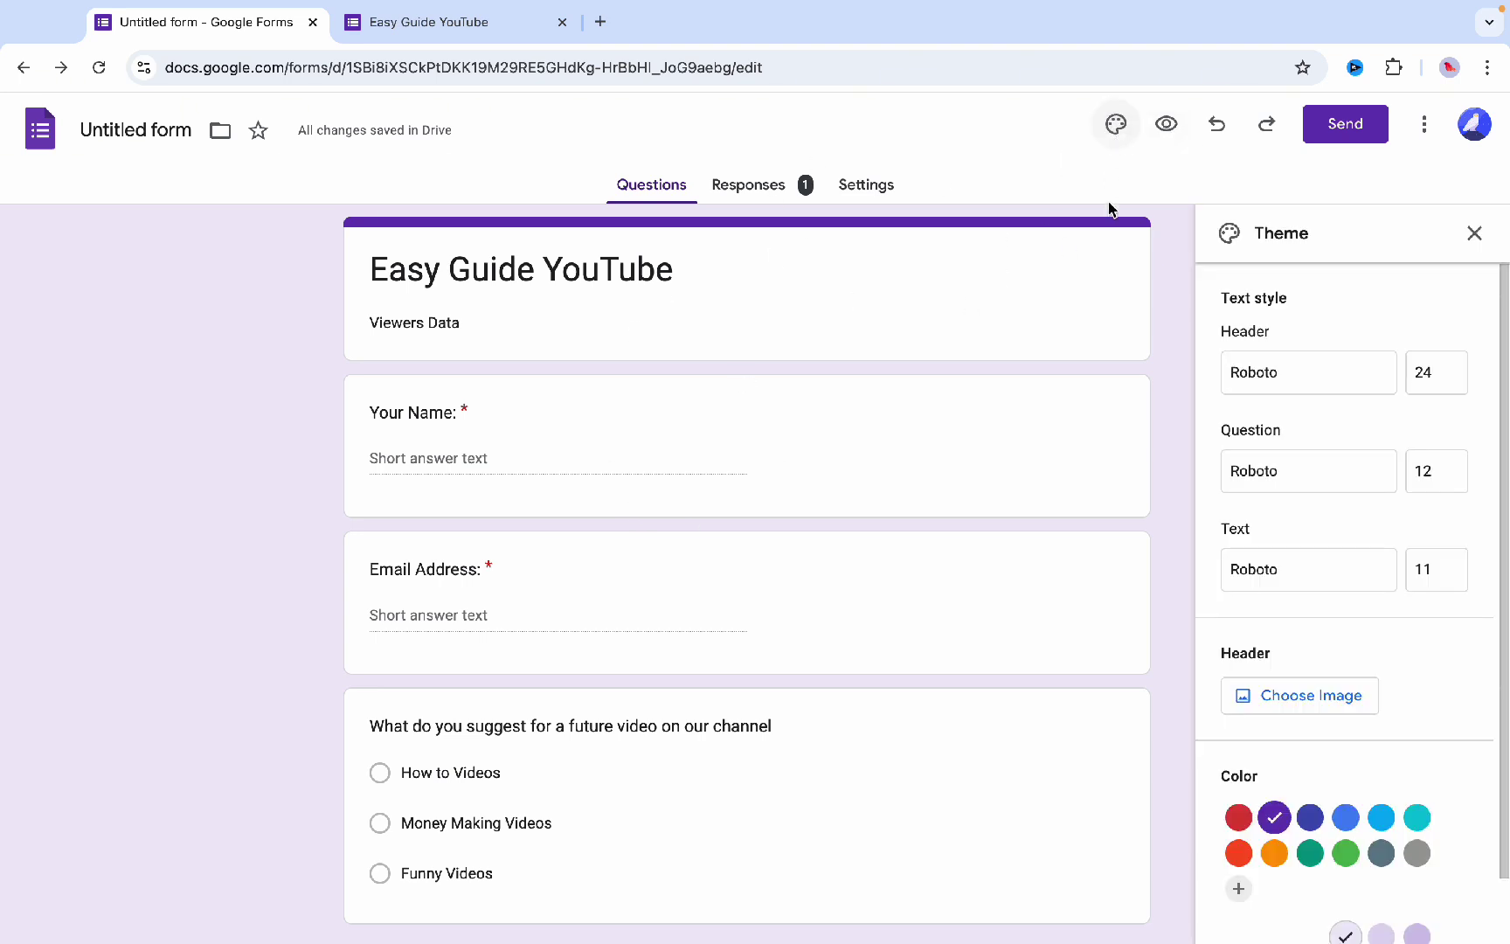
scroll(1316, 569, down, 2)
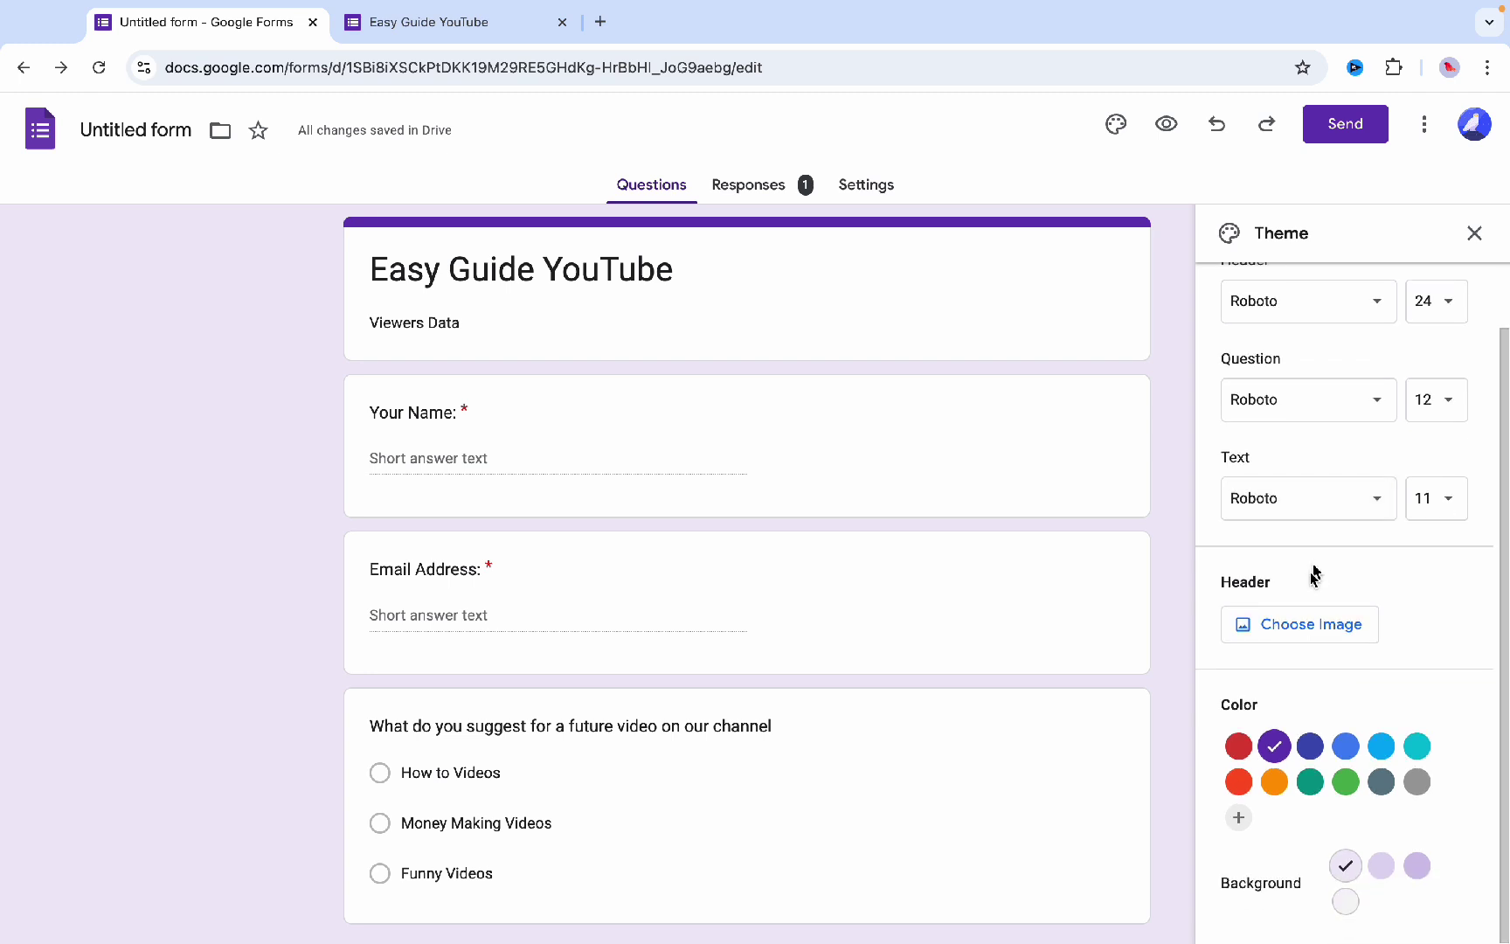
click(1284, 625)
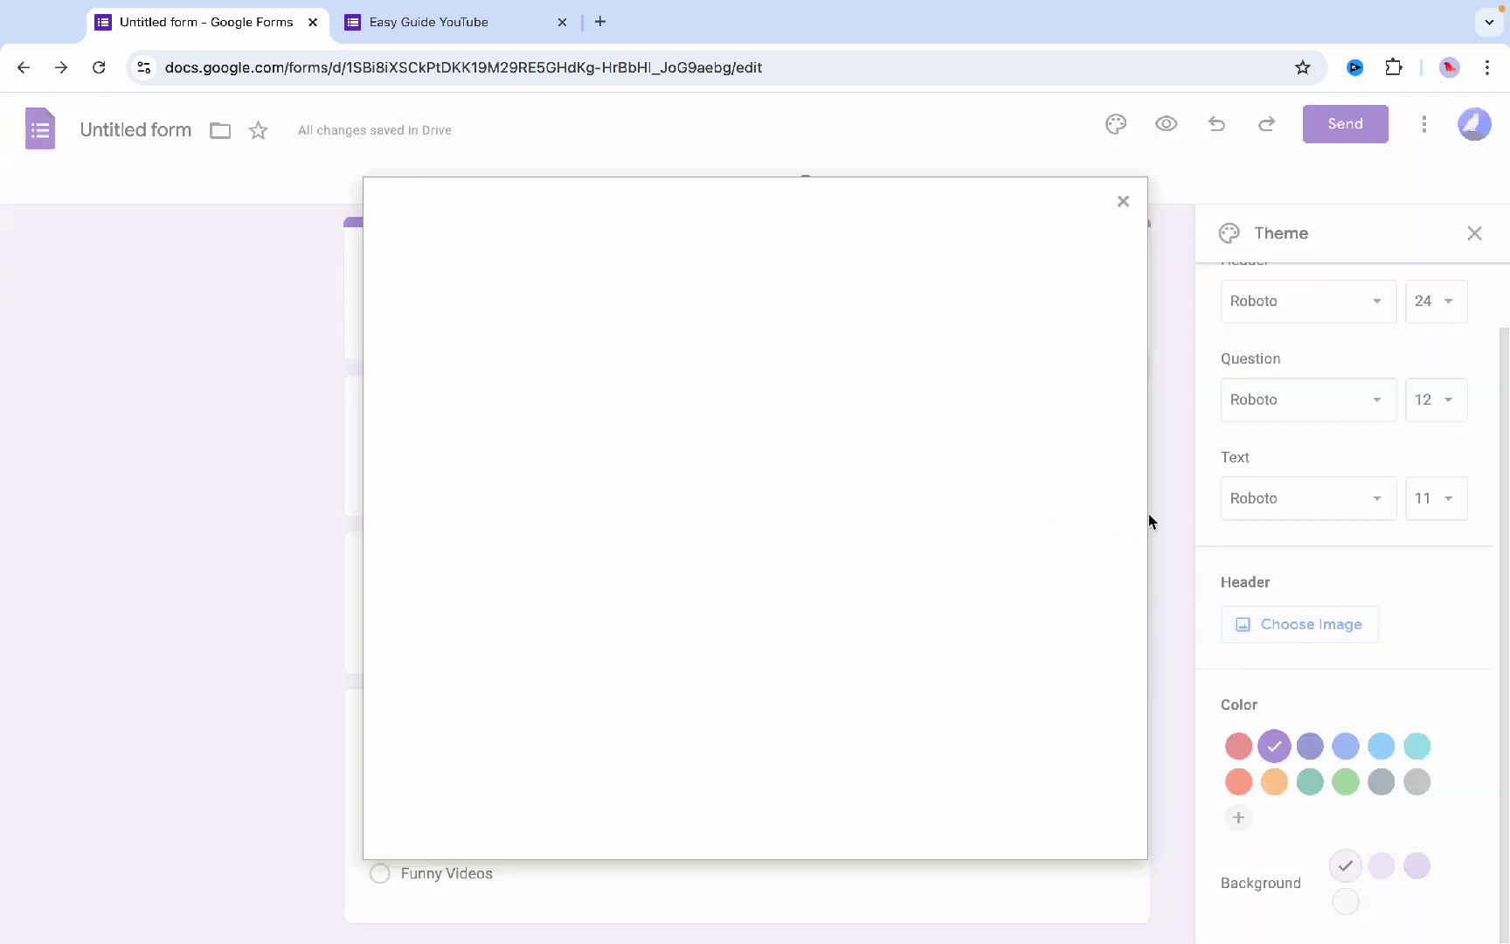
scroll(997, 472, down, 2)
scroll(997, 471, down, 2)
scroll(997, 472, down, 1)
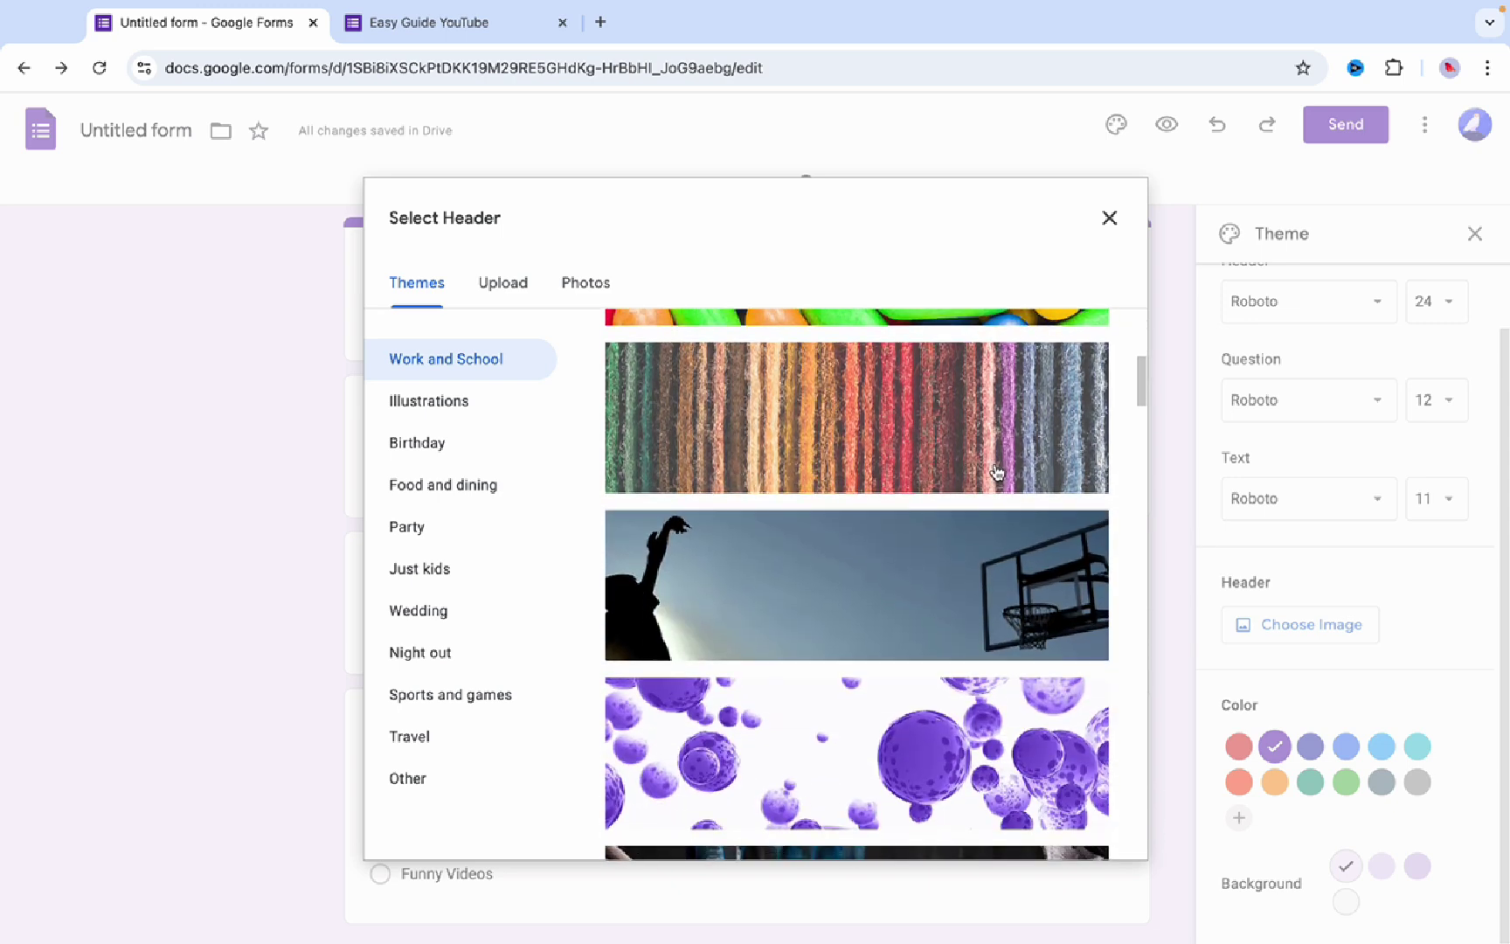
scroll(997, 471, down, 2)
scroll(949, 578, down, 1)
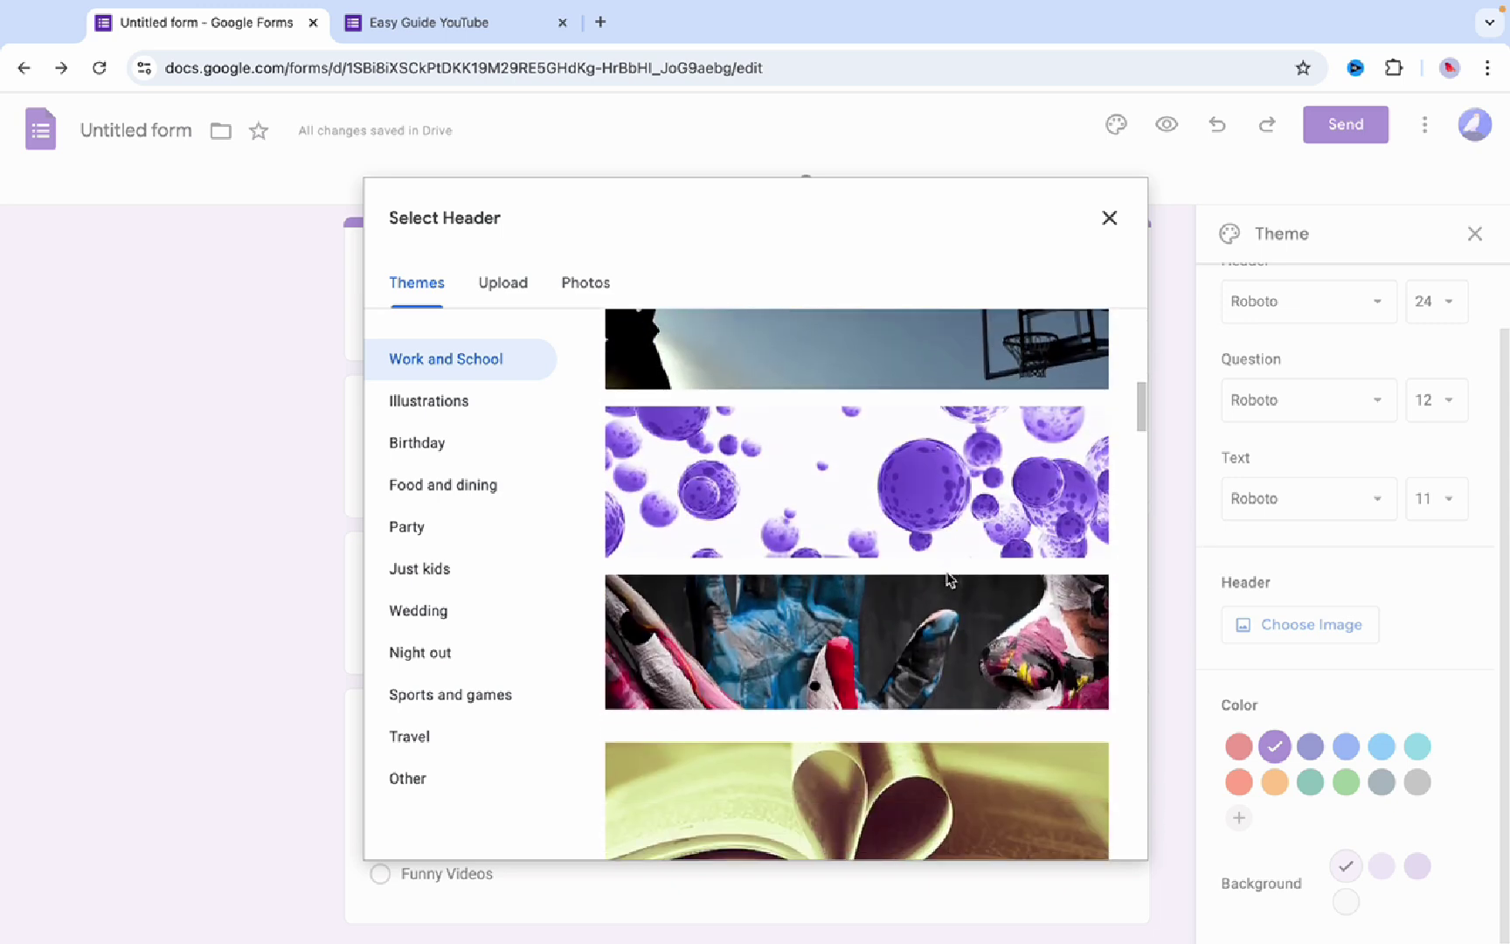
scroll(950, 578, down, 2)
scroll(948, 578, down, 2)
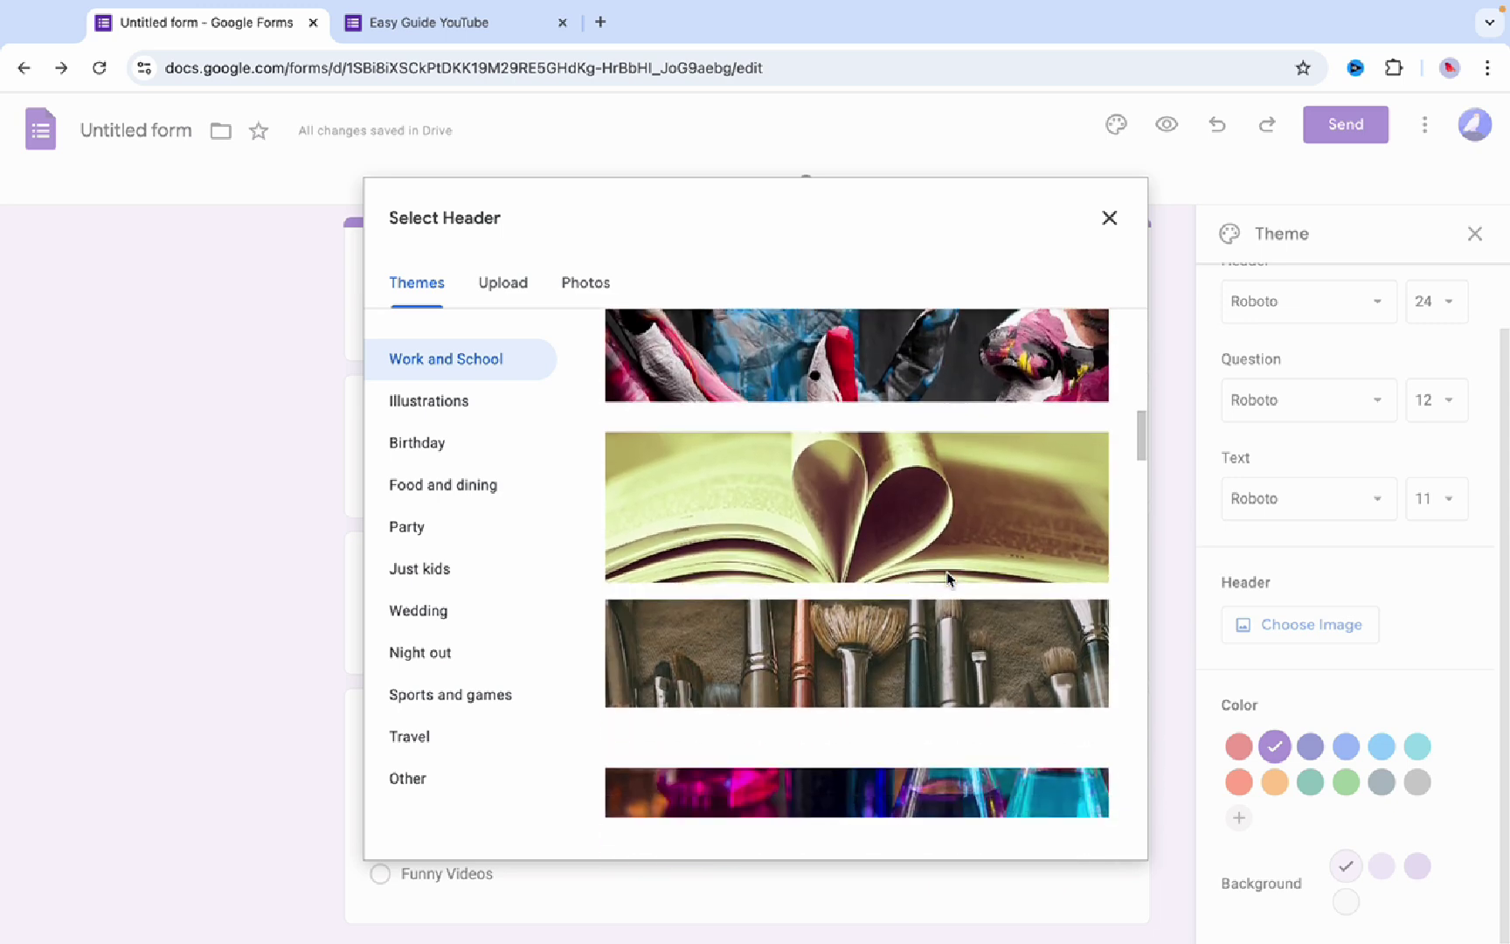
click(931, 509)
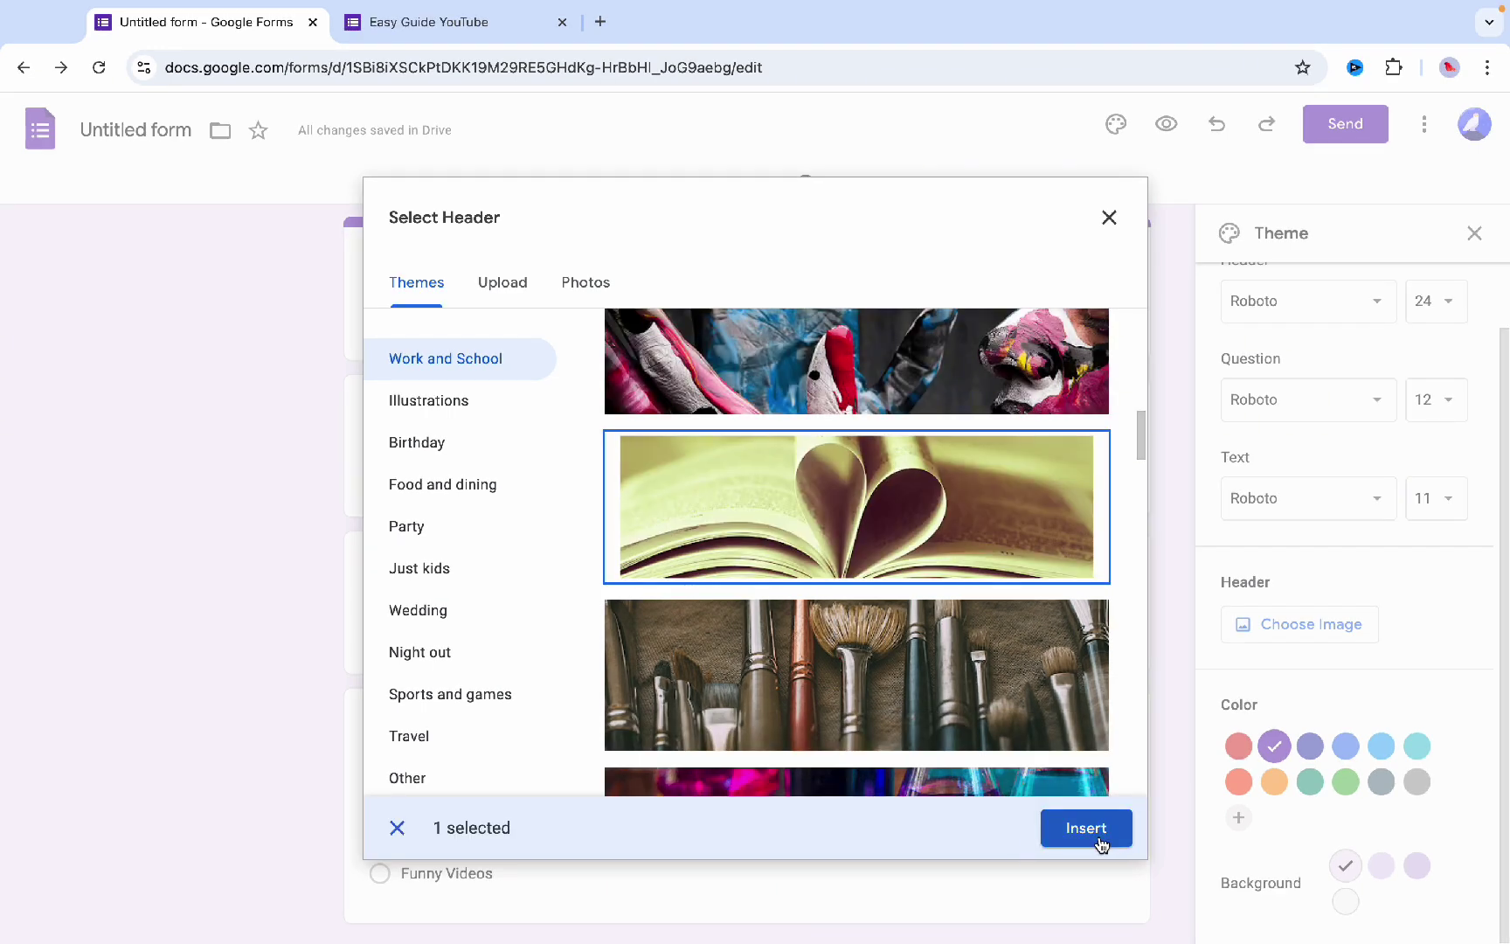
click(1099, 840)
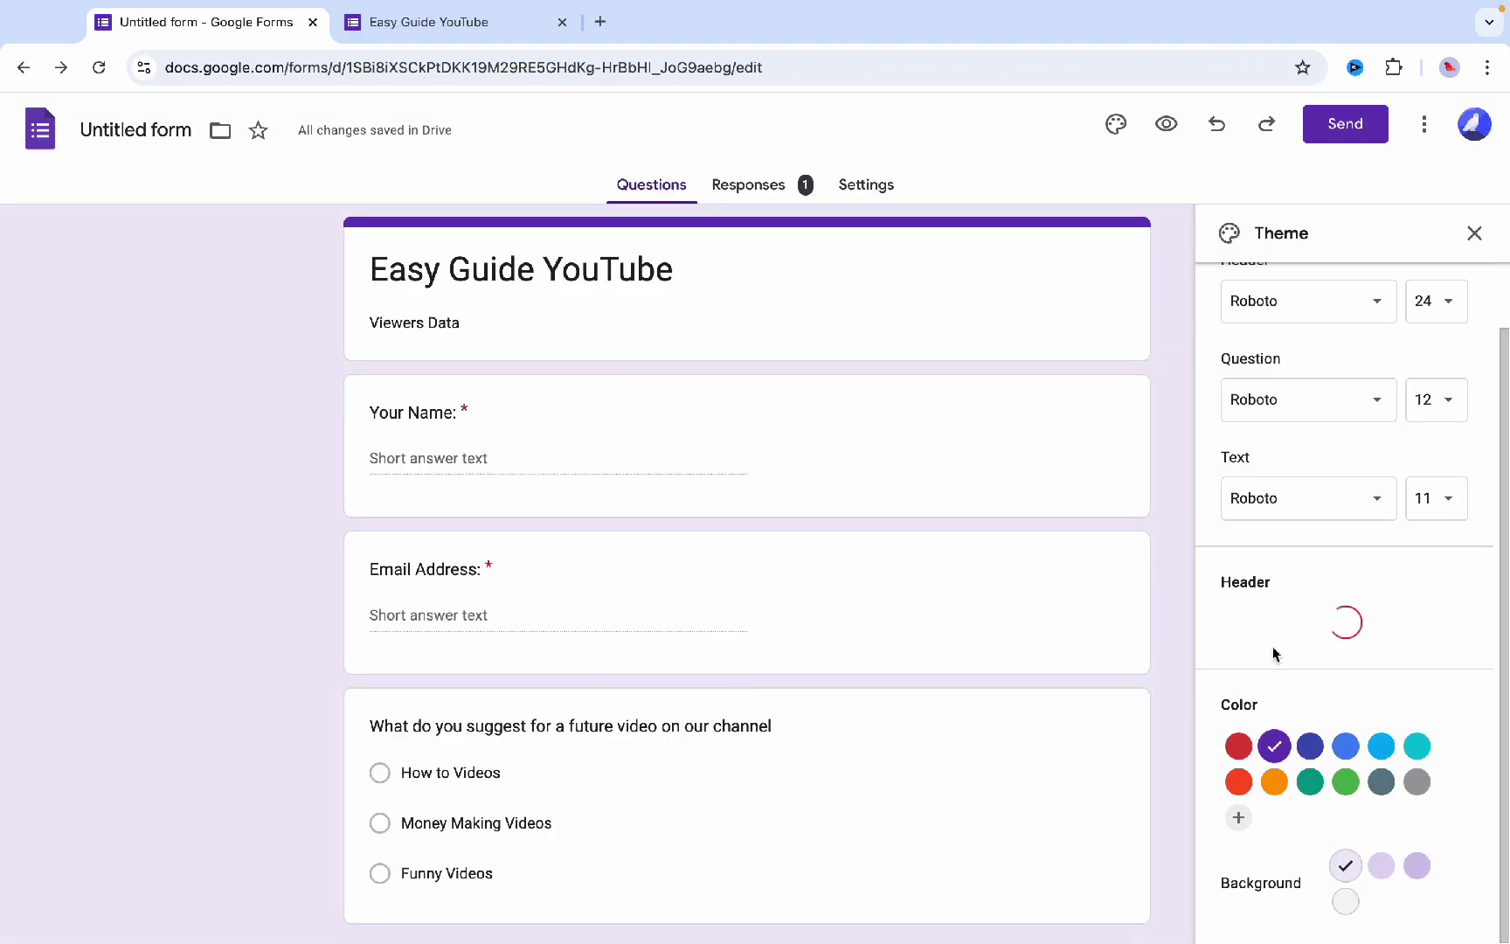
Step: Pick the maroon theme colour swatch and its darker background tint
click(1308, 755)
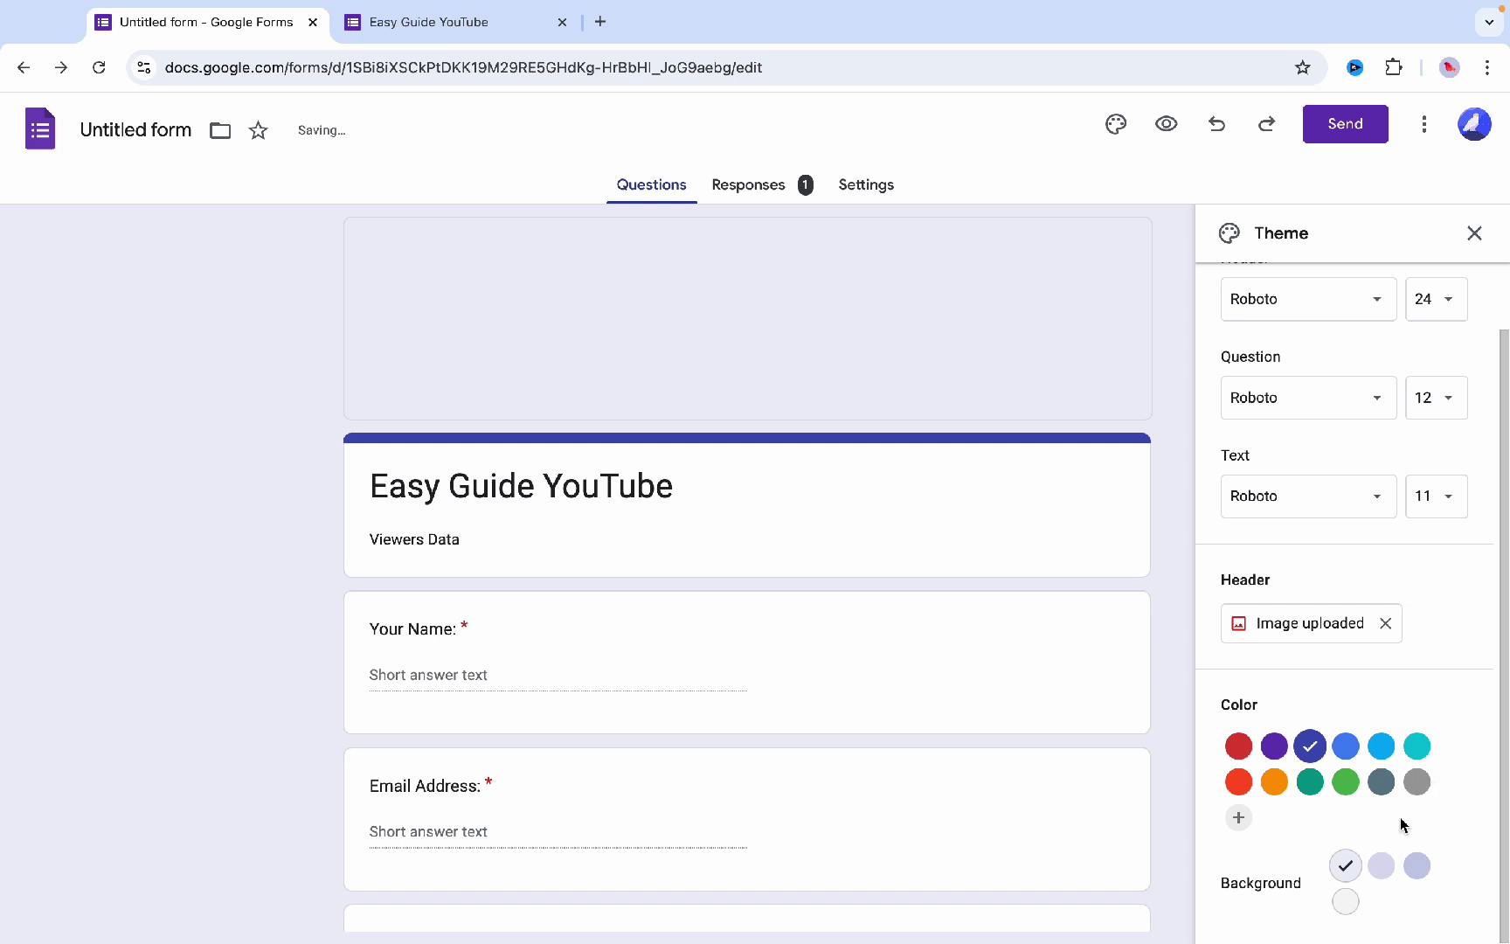
click(1417, 866)
scroll(1410, 732, up, 1)
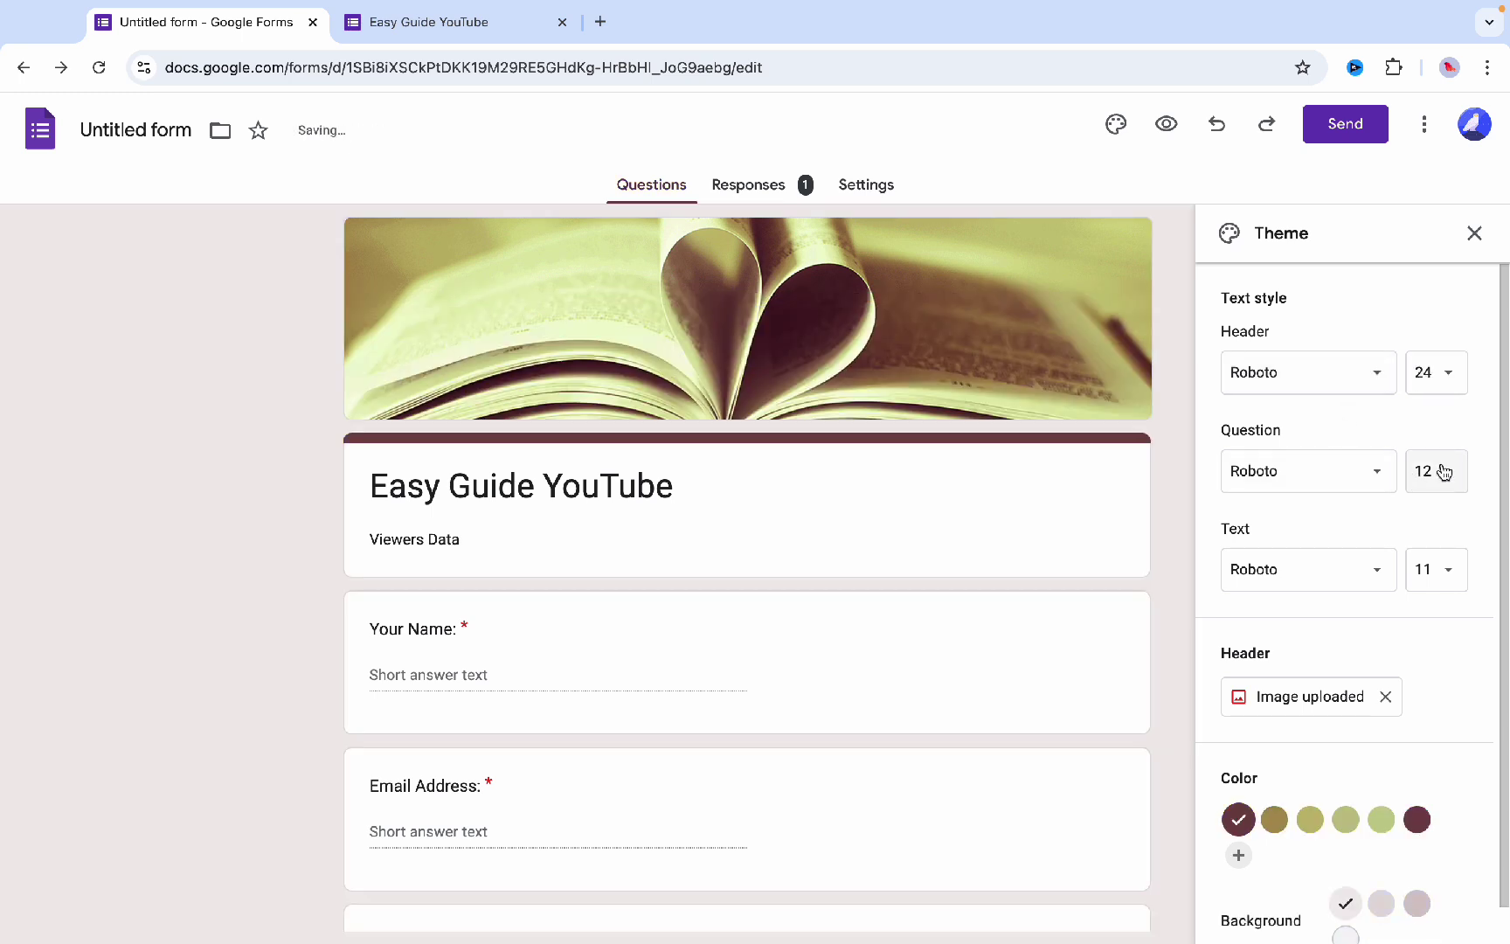
Step: Set the question text font to Times New Roman
click(1379, 471)
scroll(1350, 552, down, 3)
click(1318, 853)
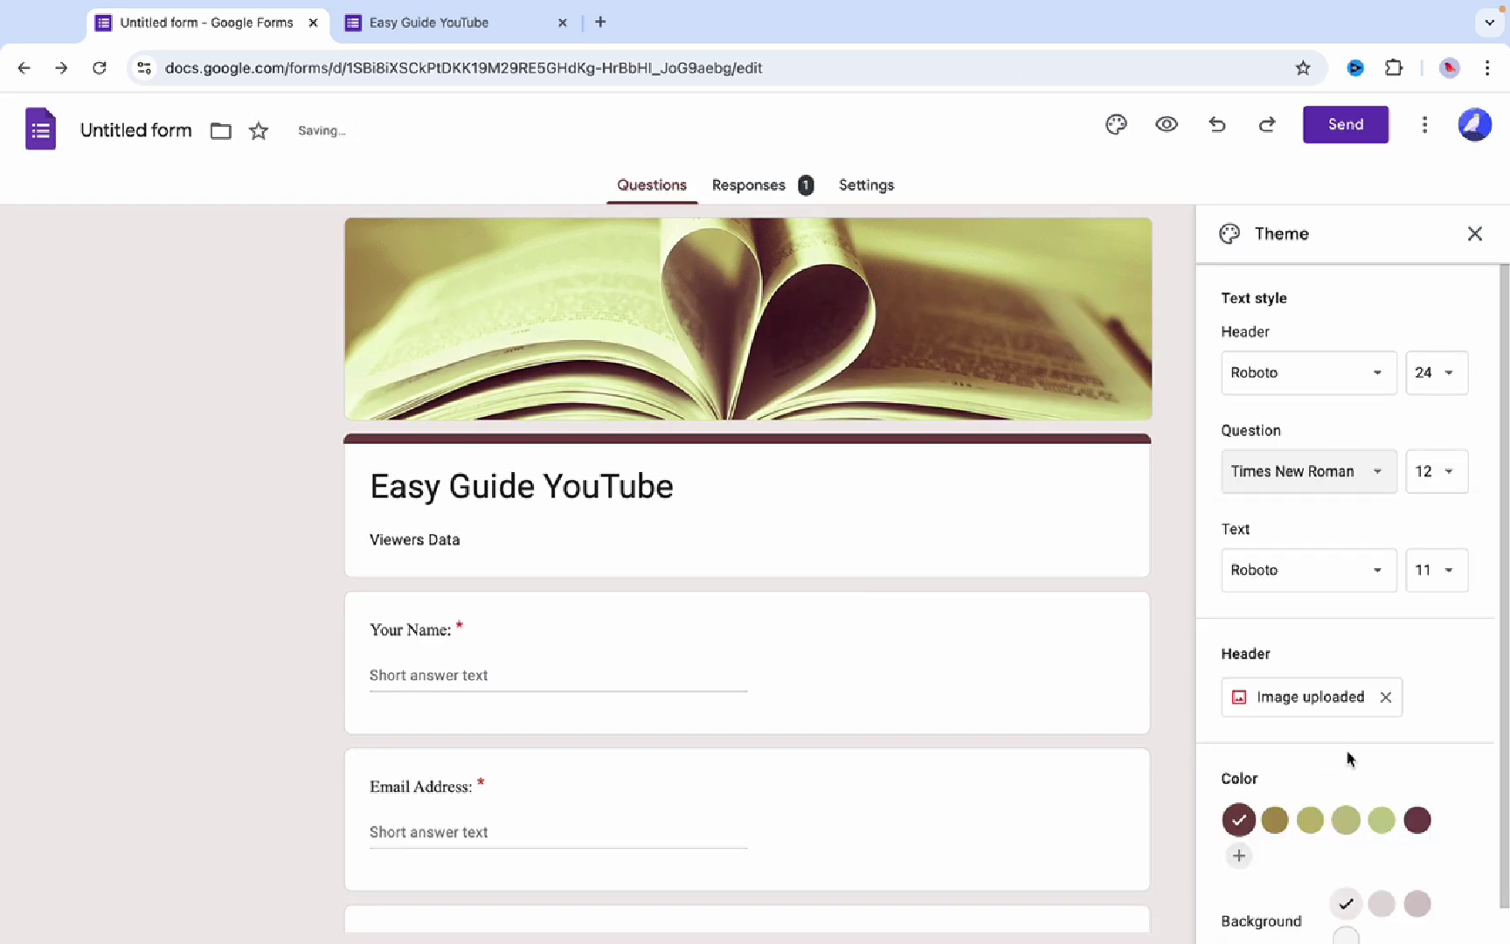
scroll(1439, 602, down, 1)
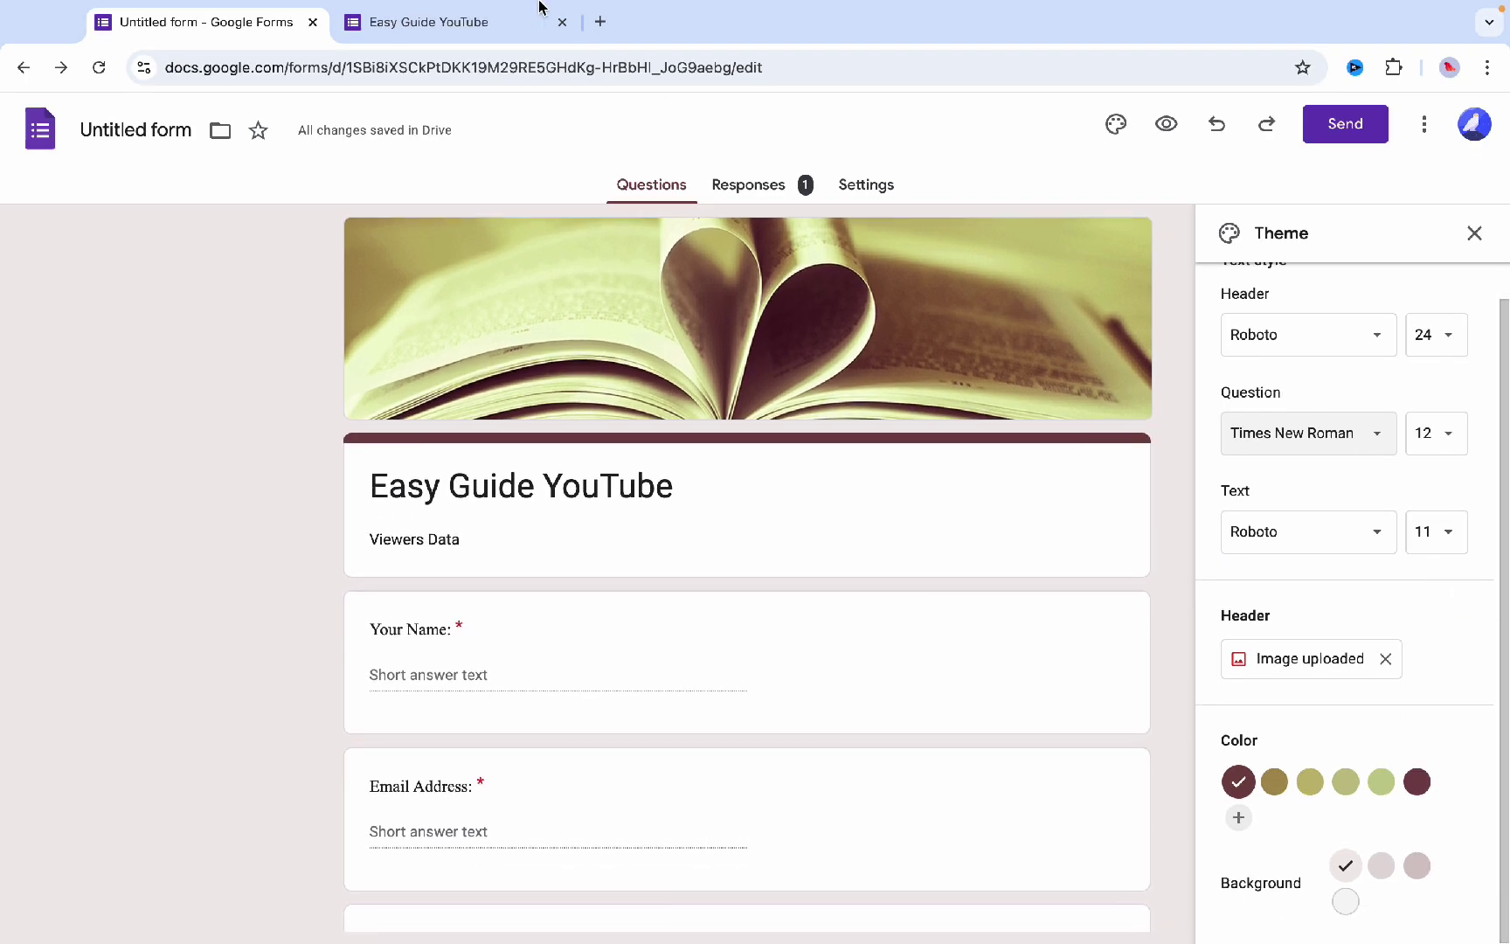
scroll(748, 482, down, 2)
scroll(749, 488, down, 6)
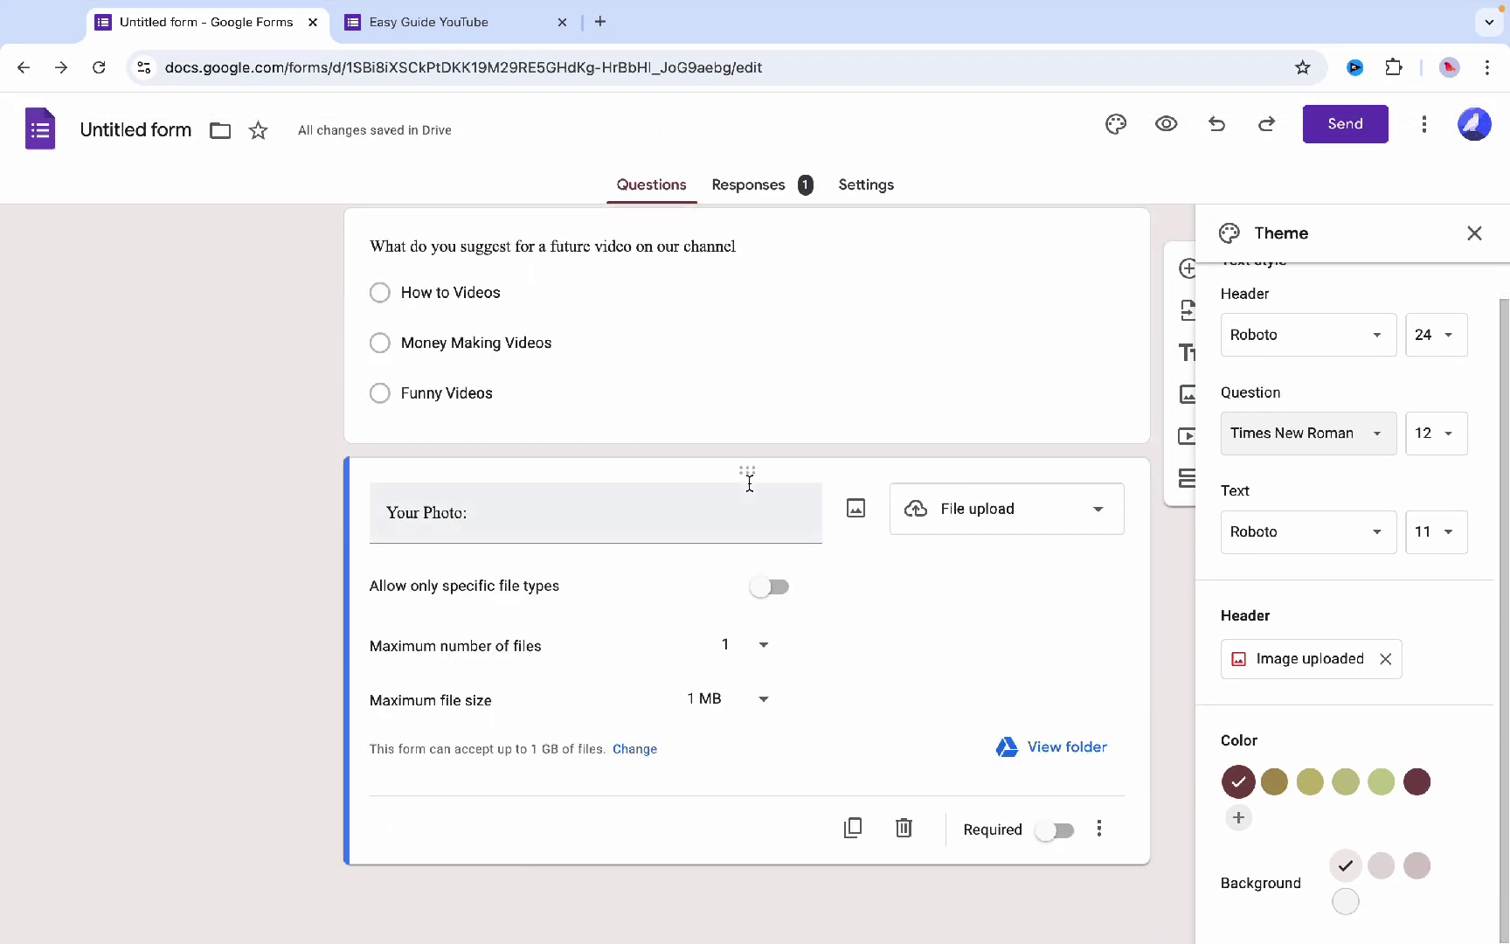
scroll(1029, 709, up, 8)
click(457, 12)
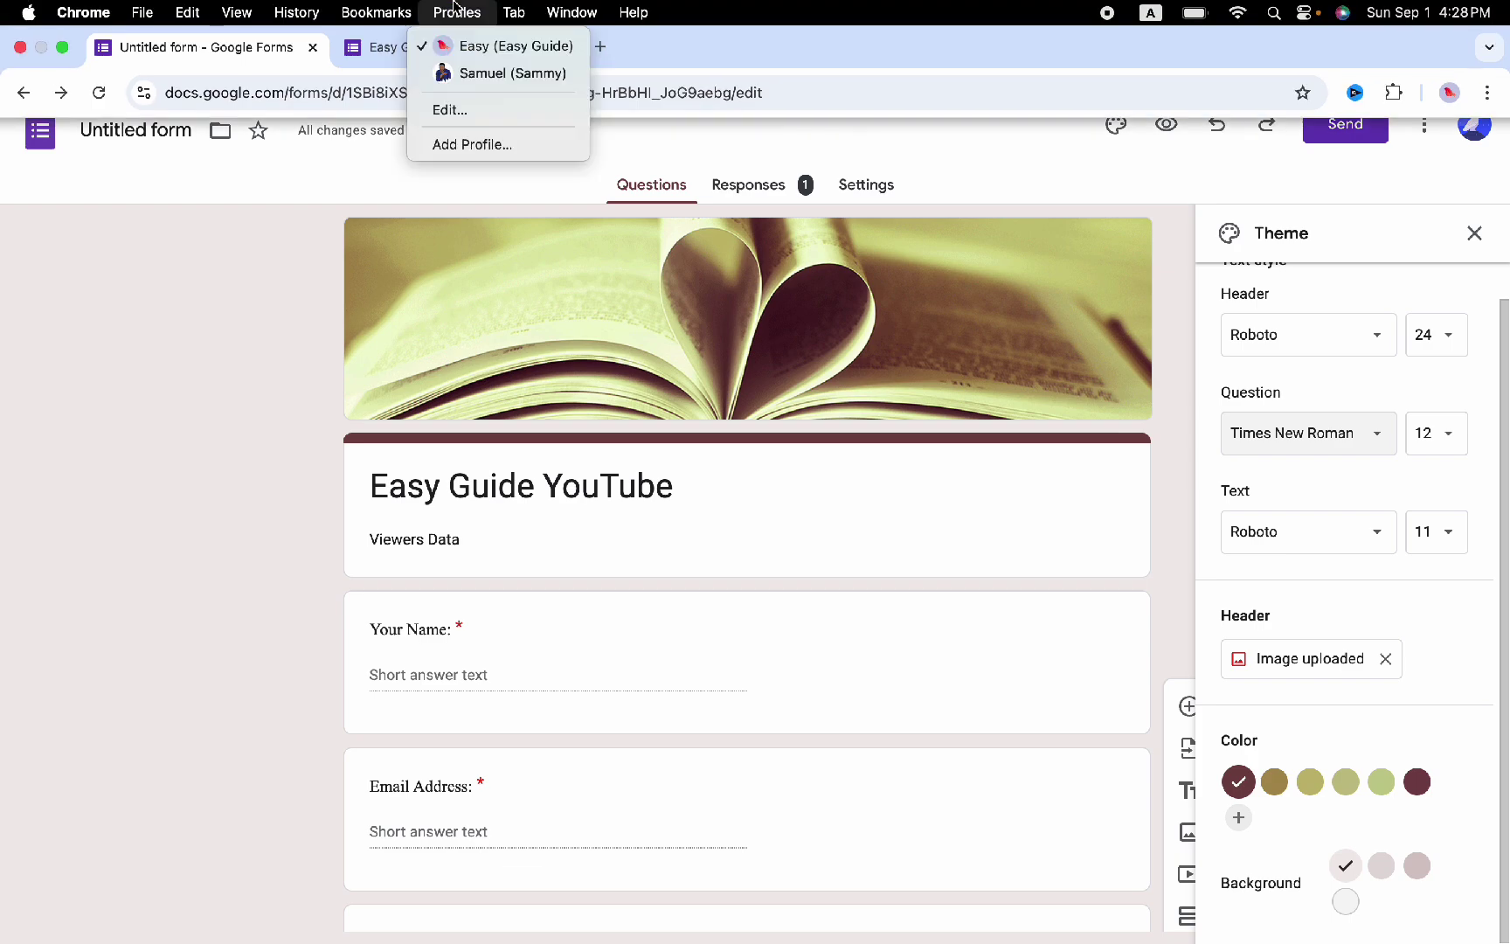
key(Escape)
click(406, 35)
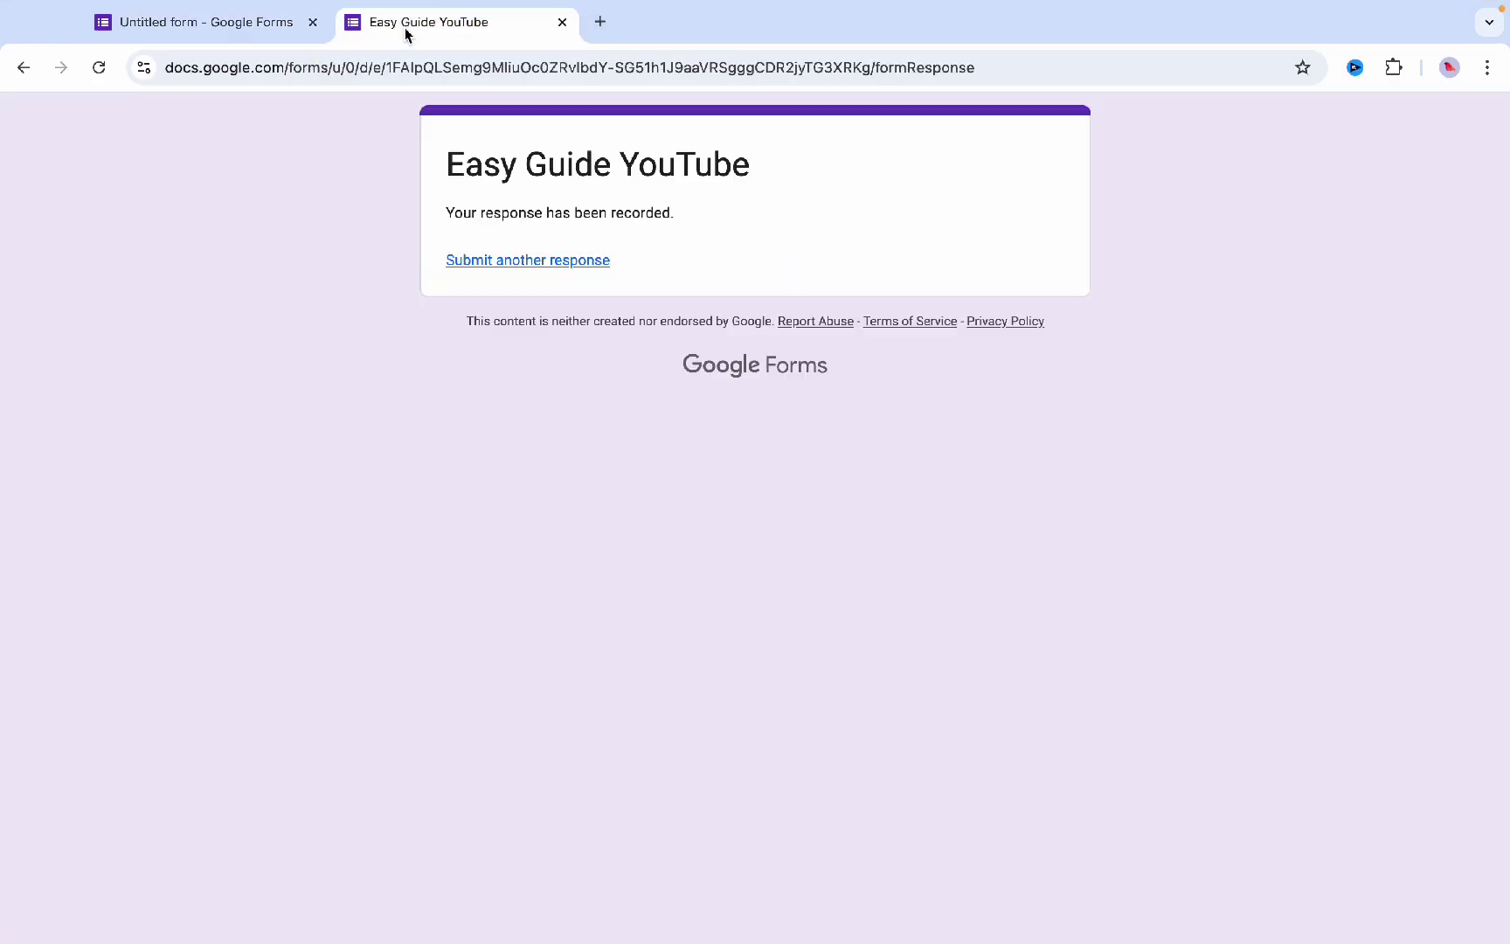
click(528, 256)
scroll(270, 313, down, 1)
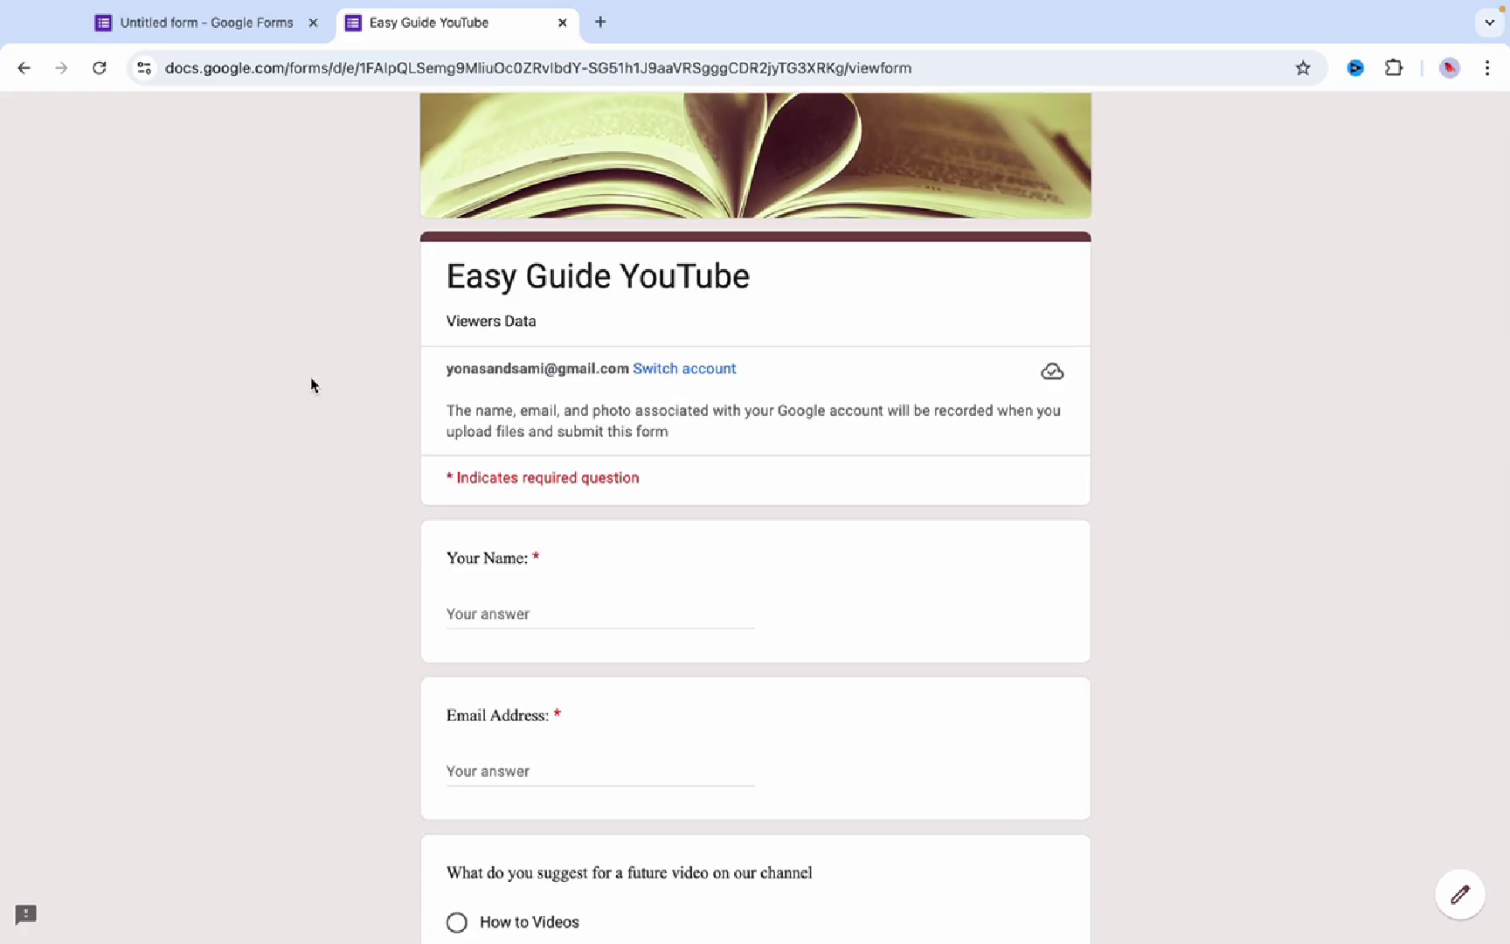
scroll(313, 385, down, 5)
scroll(314, 385, up, 6)
scroll(209, 288, down, 1)
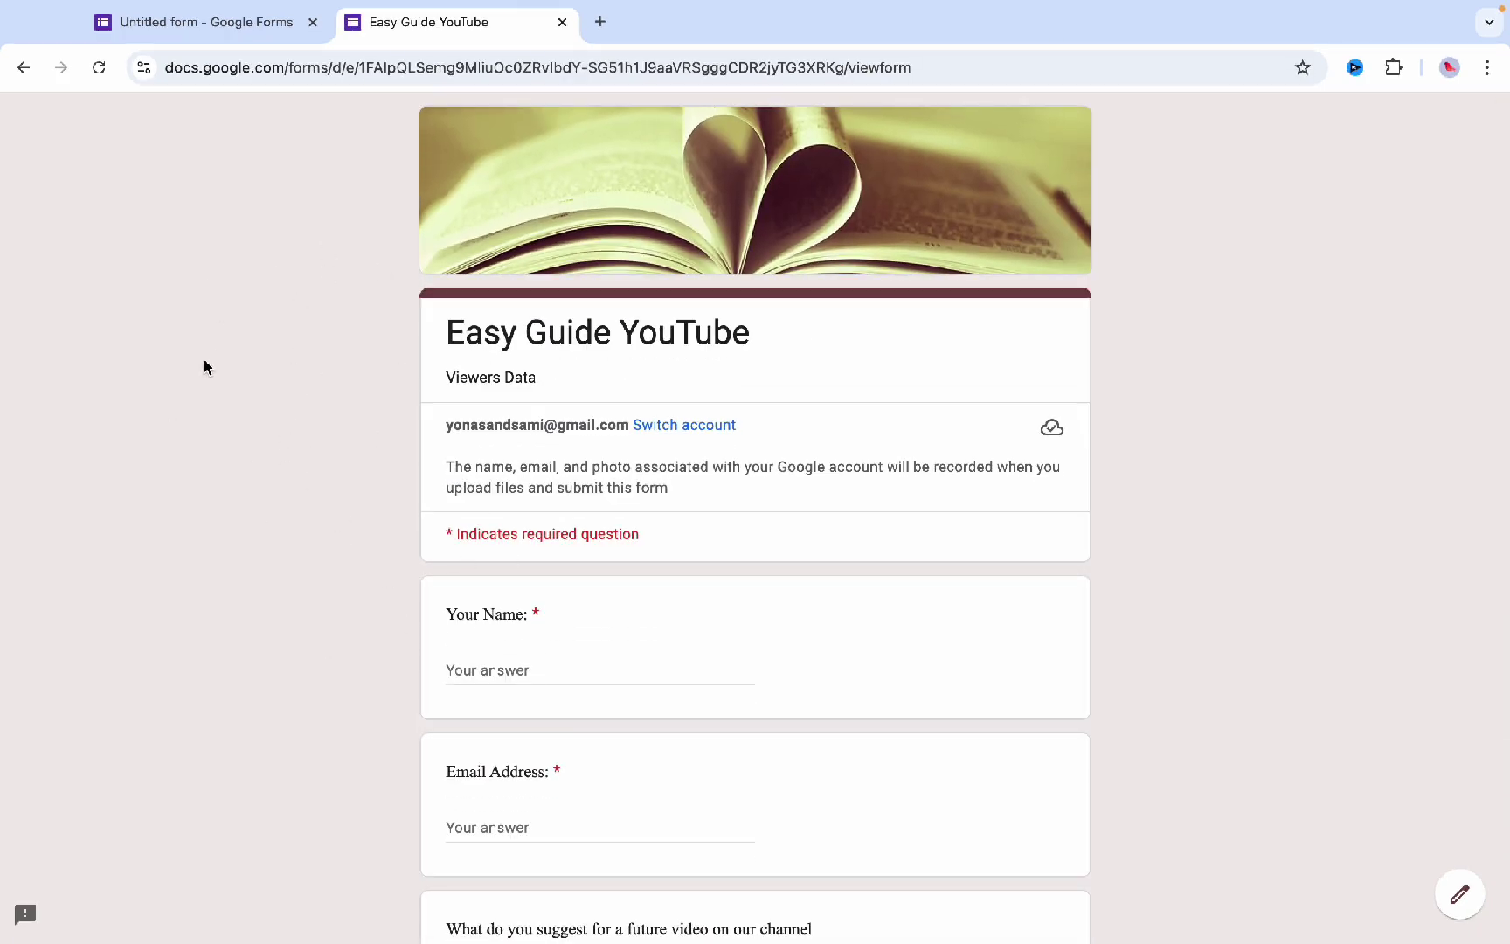
scroll(205, 360, down, 5)
scroll(204, 360, up, 5)
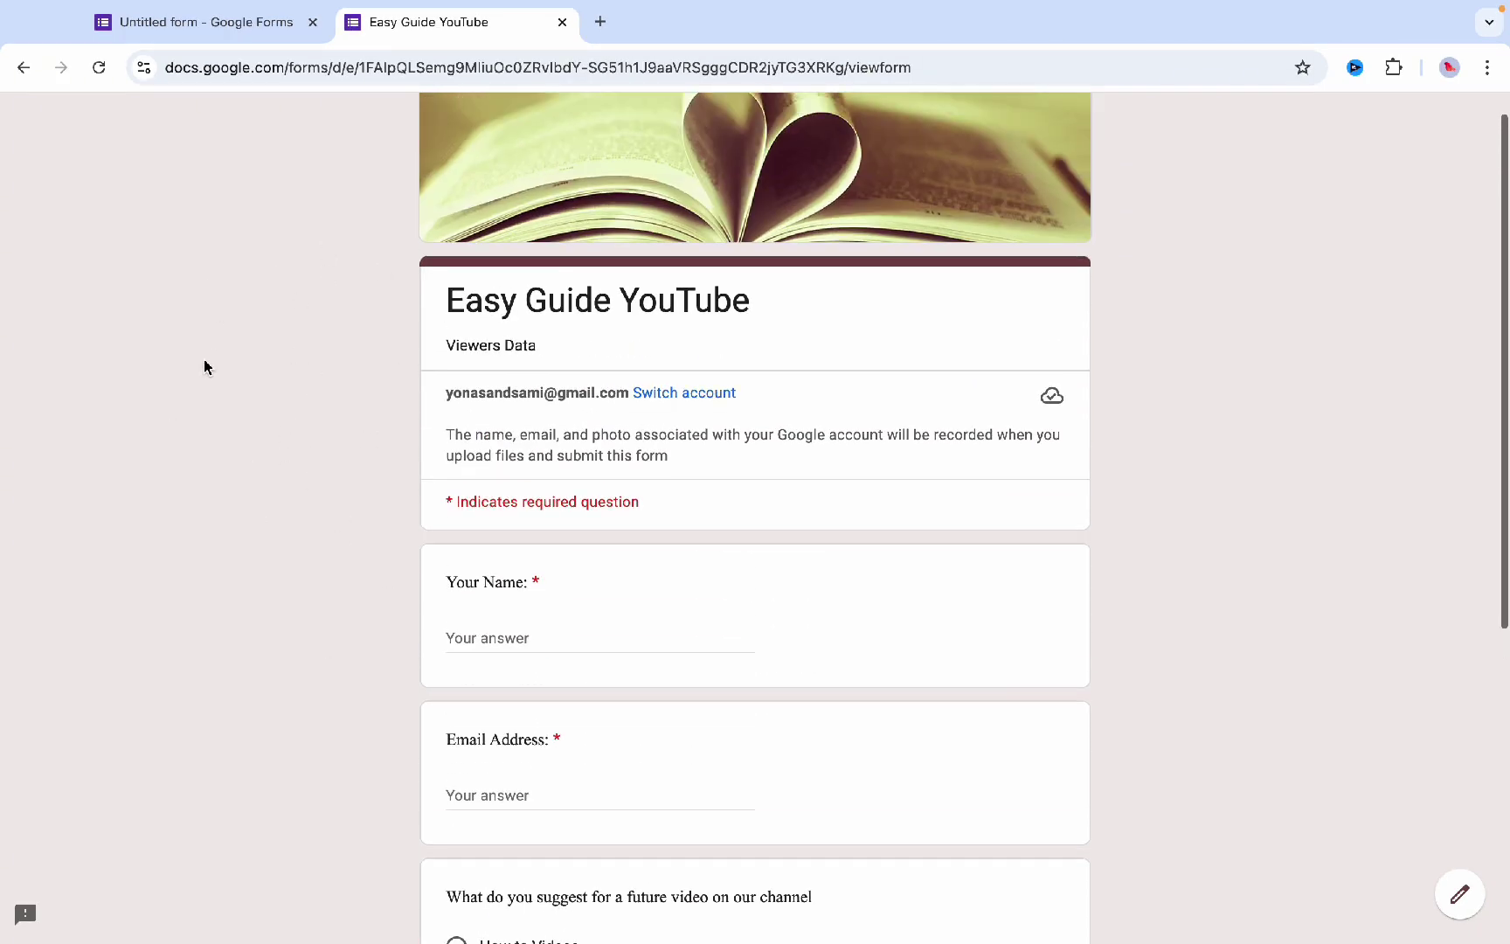
click(209, 26)
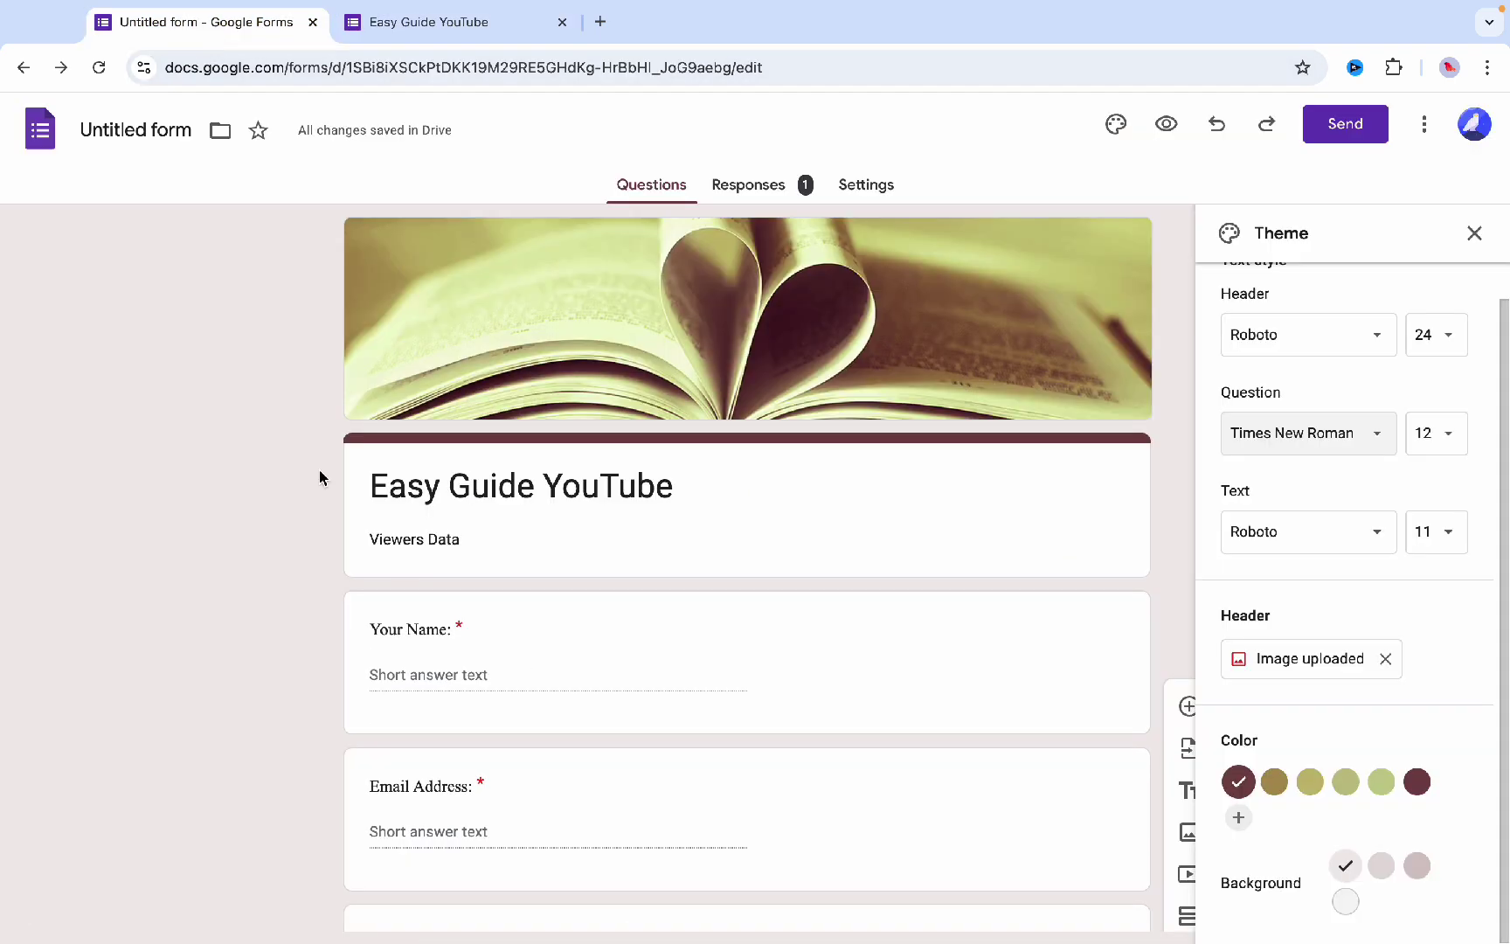
scroll(319, 471, down, 2)
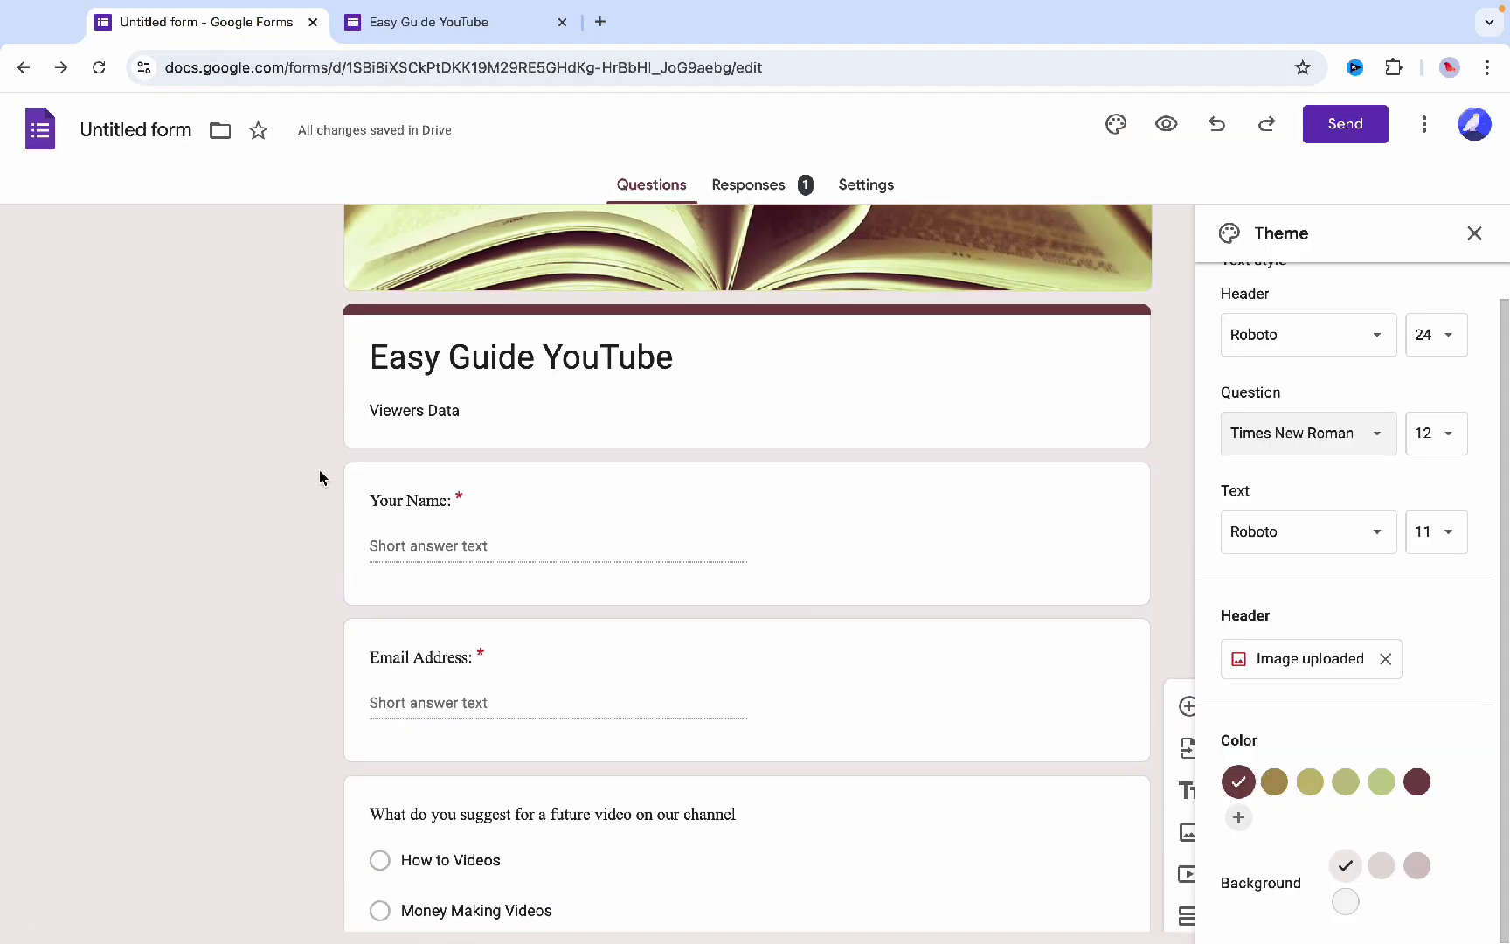
scroll(320, 478, down, 2)
scroll(320, 477, down, 6)
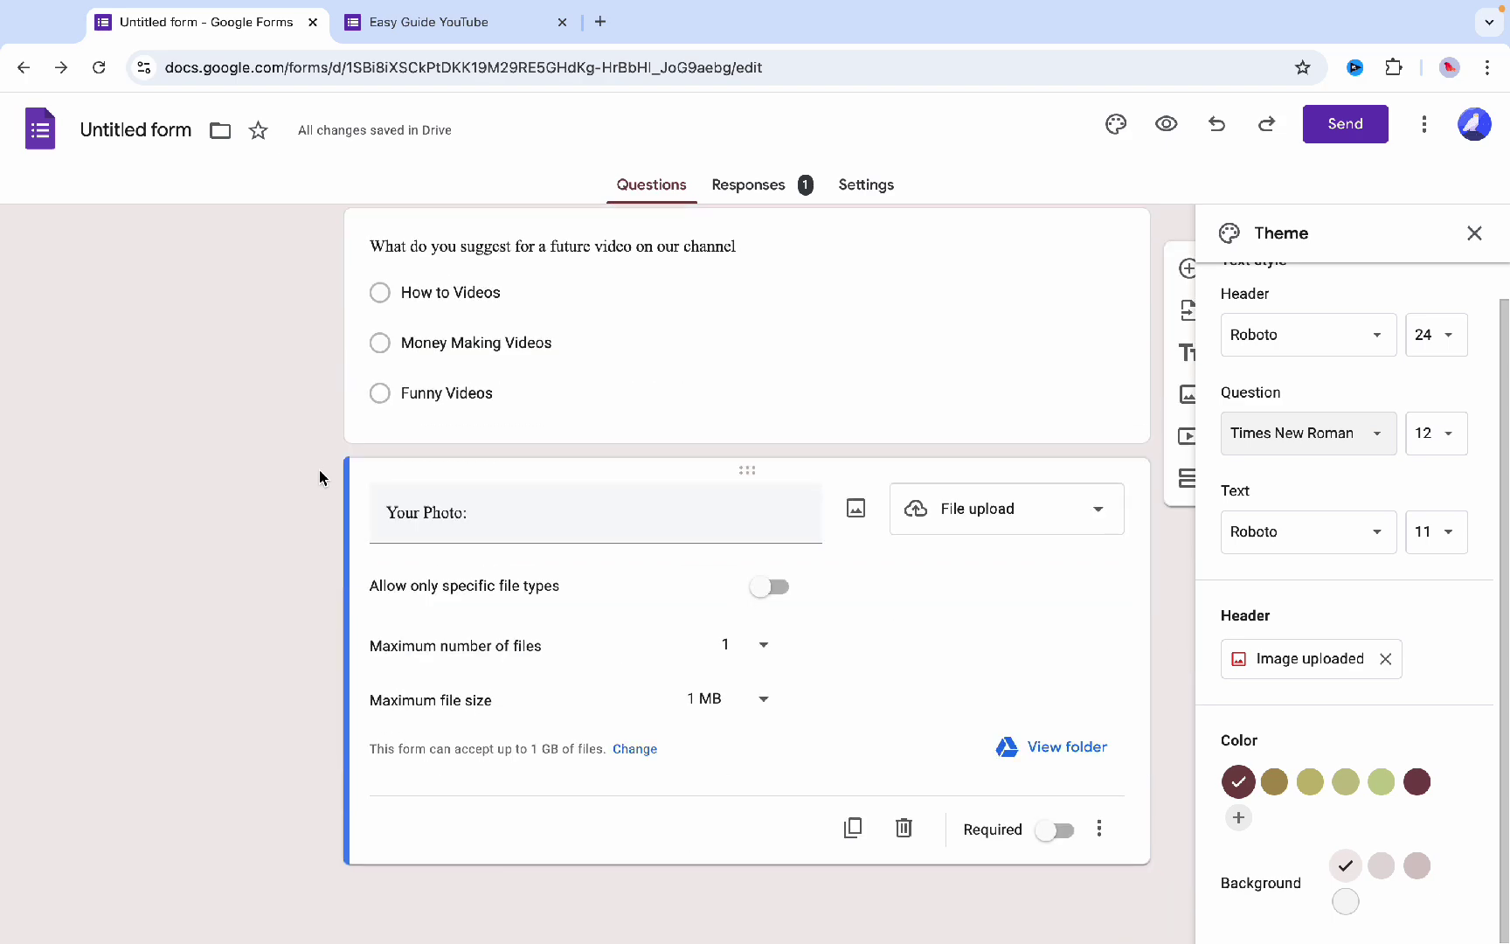